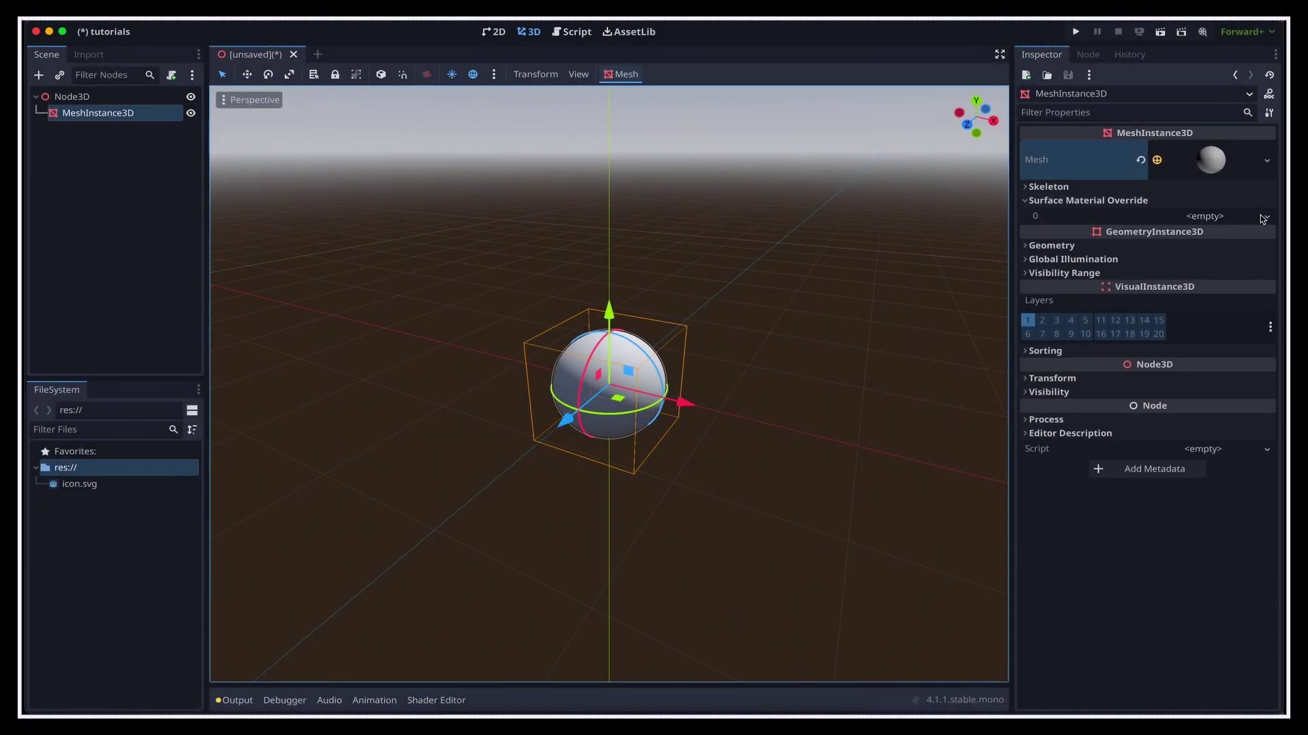
# Give the sphere a new StandardMaterial3D with albedo ff0000, then preview through the camera.
pyautogui.click(1263, 218)
pyautogui.click(1219, 231)
pyautogui.click(1090, 220)
pyautogui.click(1055, 428)
pyautogui.click(1208, 444)
pyautogui.write('ff0000')
pyautogui.press('Return')
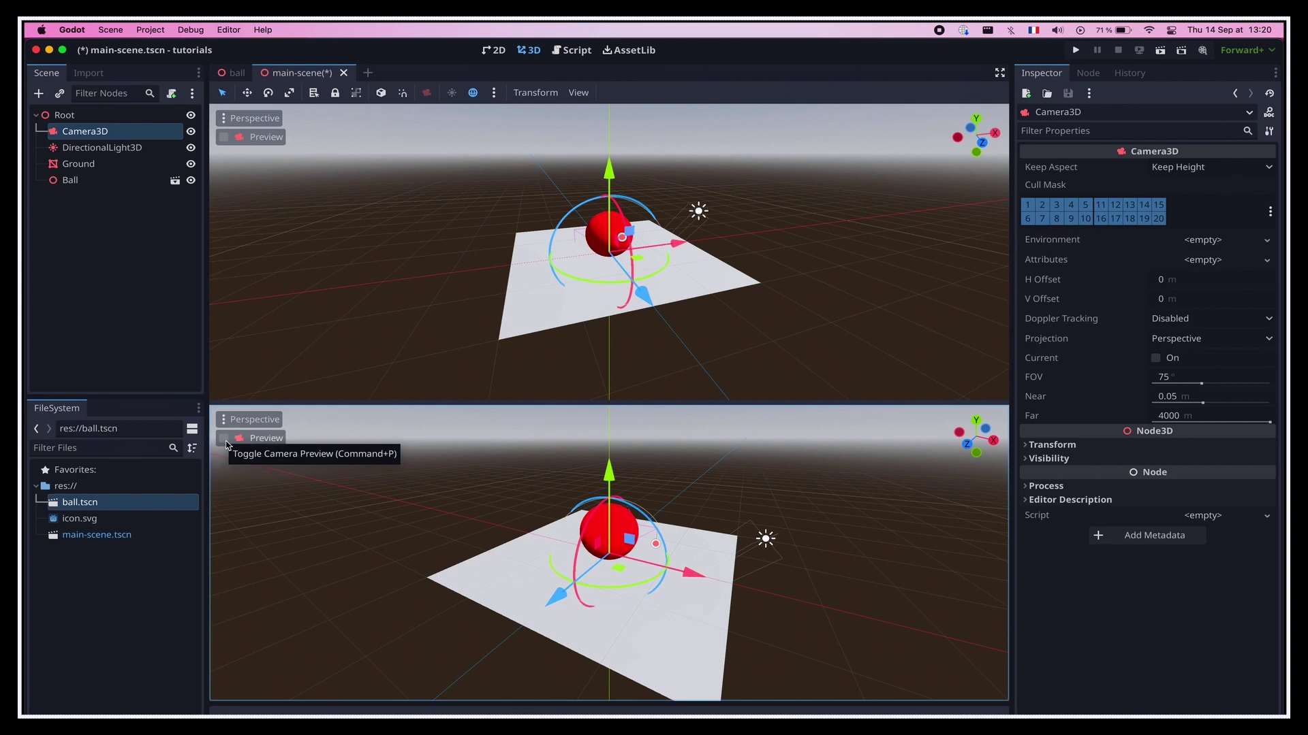
pyautogui.click(224, 439)
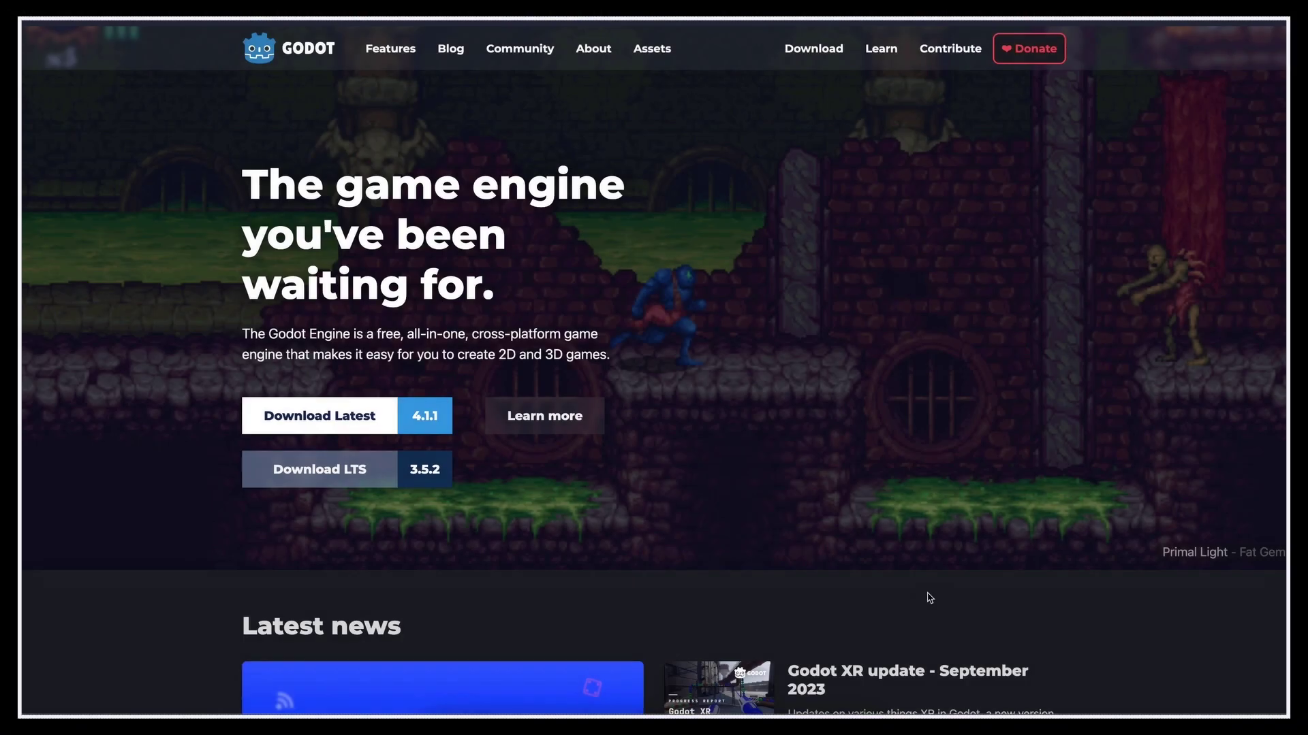
# Download Godot Engine 4.1.1 for macOS from the website's Download page.
pyautogui.click(812, 54)
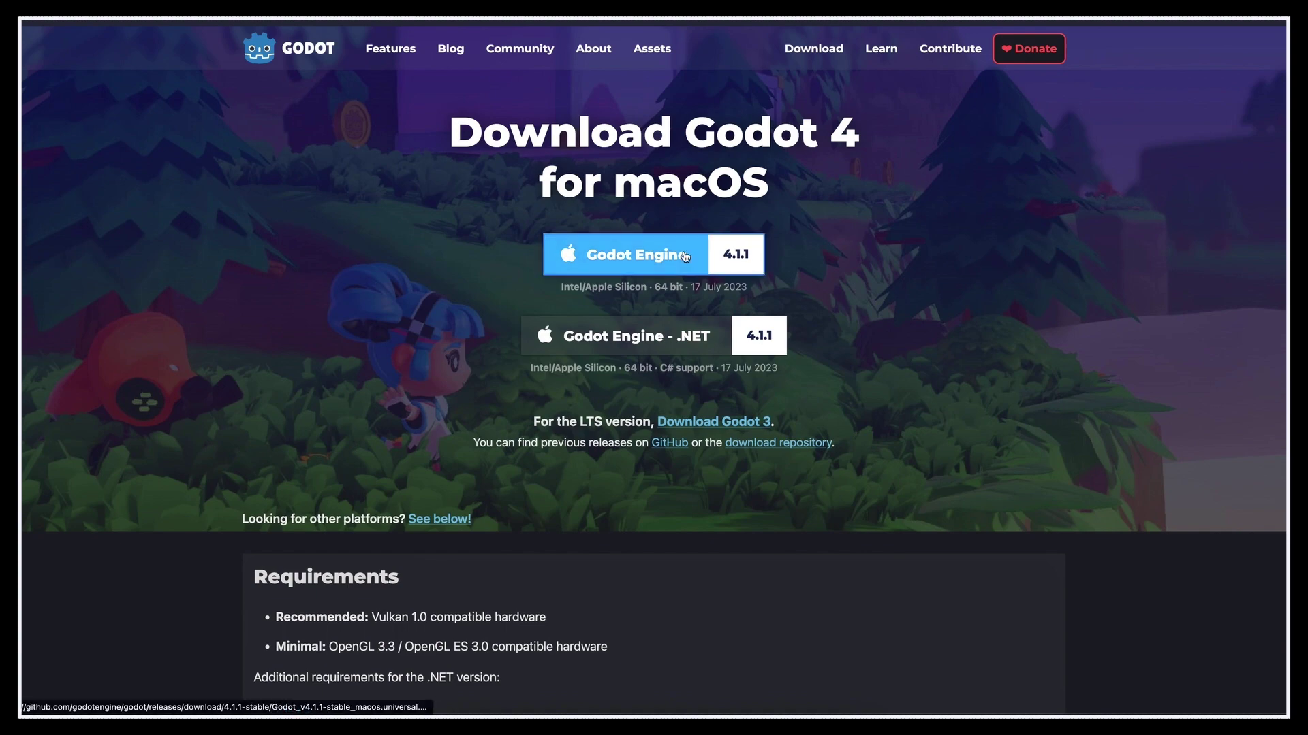
pyautogui.click(627, 255)
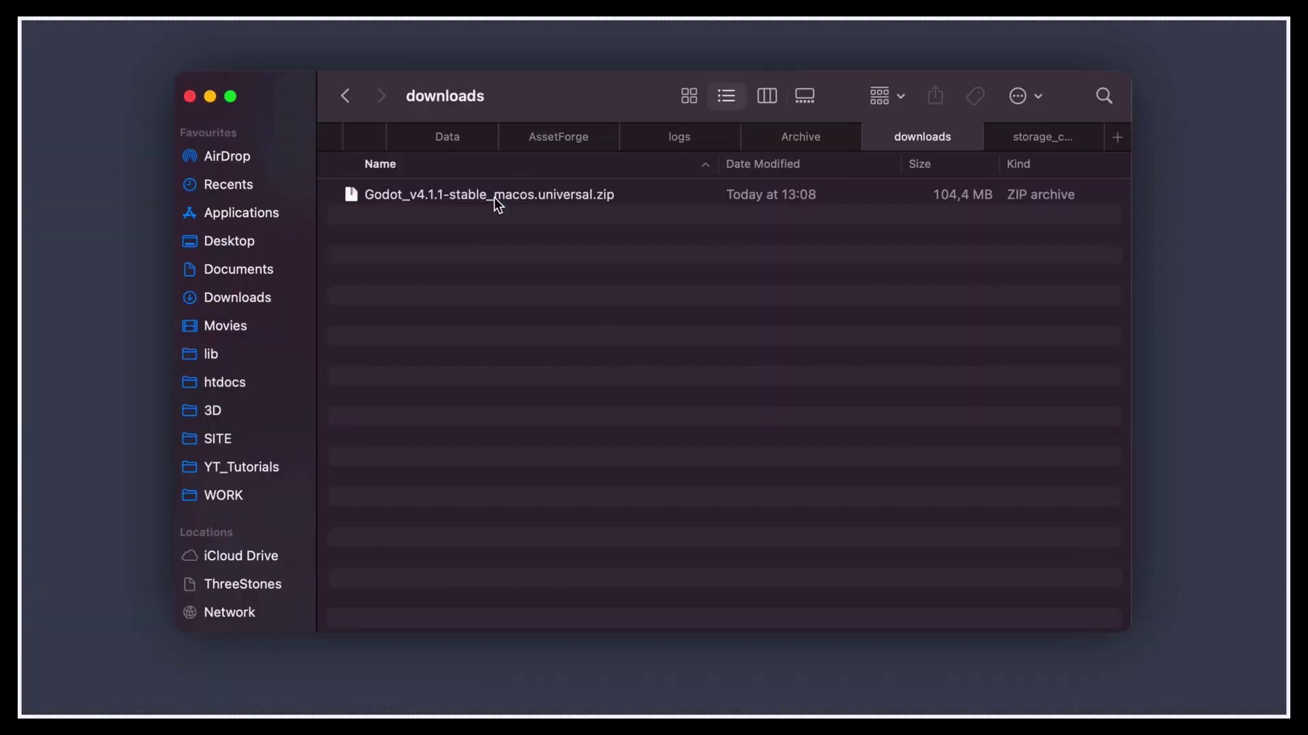
# Extract Godot_v4.1.1-stable_macos.universal.zip in the downloads folder.
pyautogui.doubleClick(493, 196)
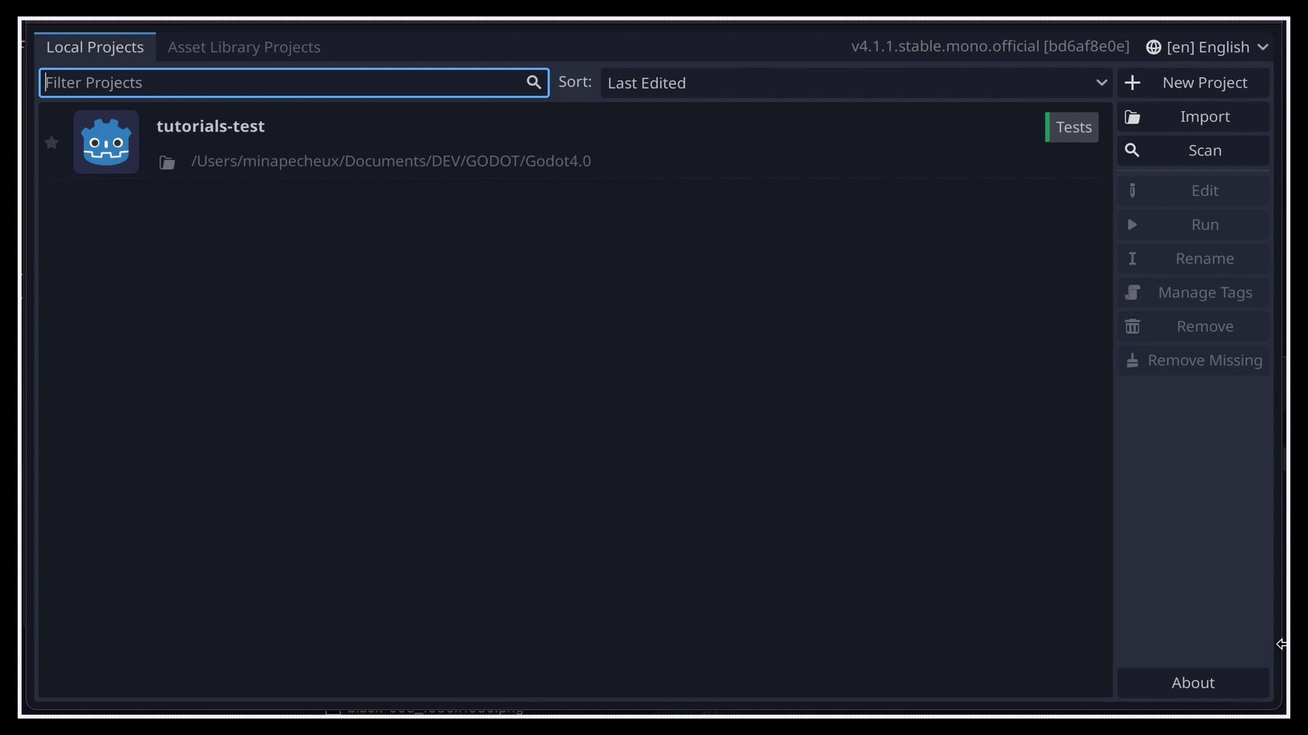
# Create a new 'demo' tag and apply it to the tutorials-test project.
pyautogui.click(1243, 303)
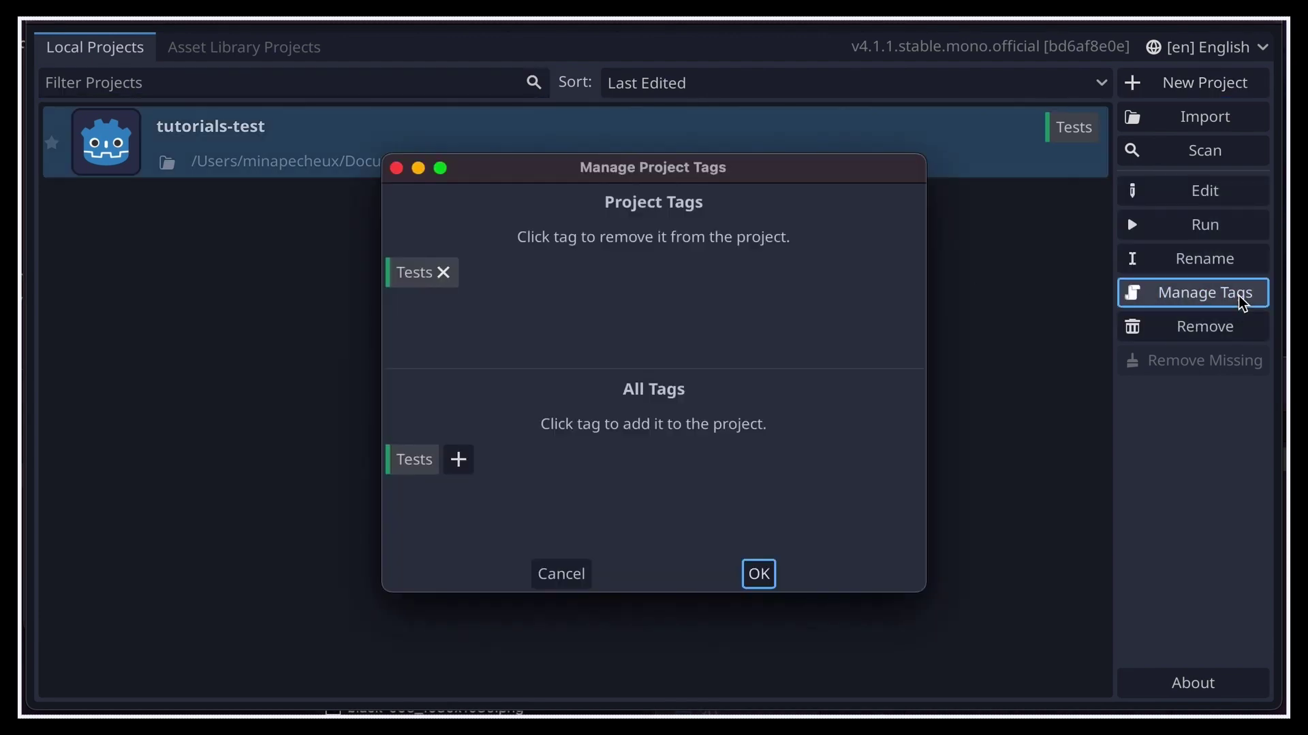
pyautogui.click(459, 459)
pyautogui.write('Demo')
pyautogui.hotkey('ctrl', 'a')
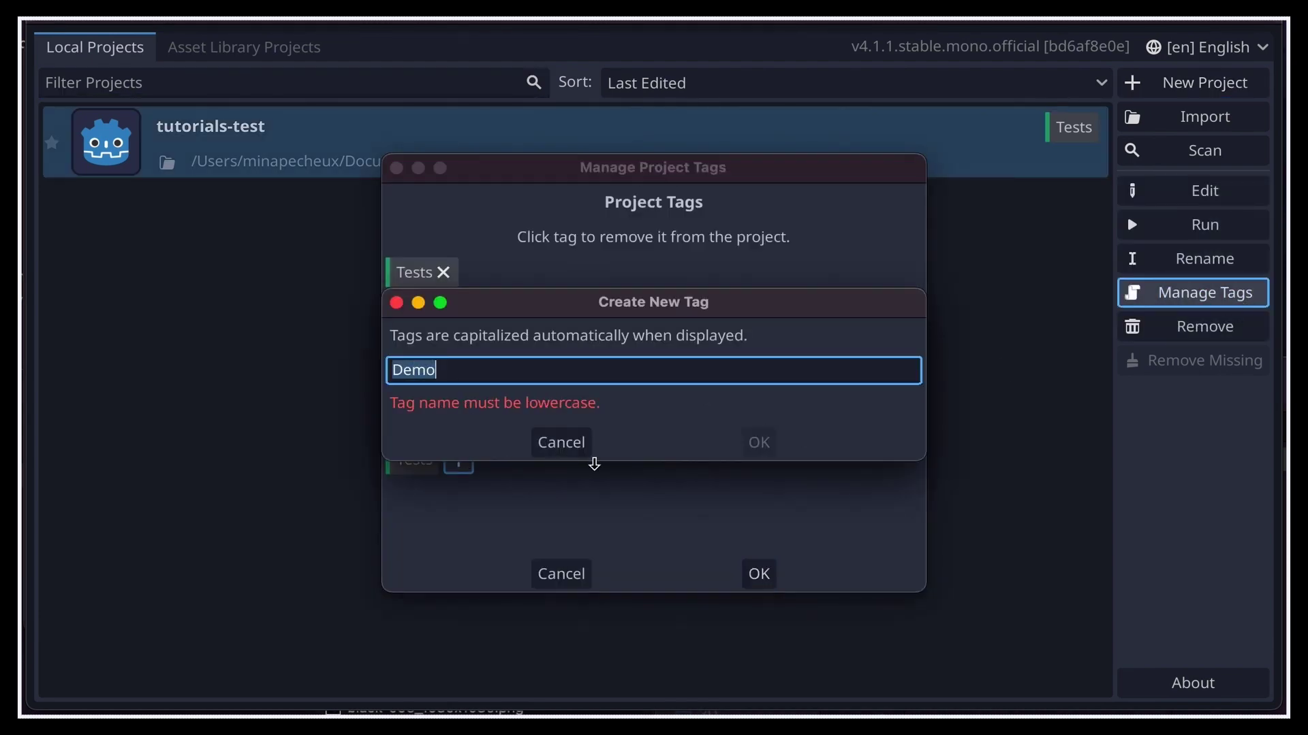
pyautogui.press('BackSpace')
pyautogui.write('demo')
pyautogui.click(759, 444)
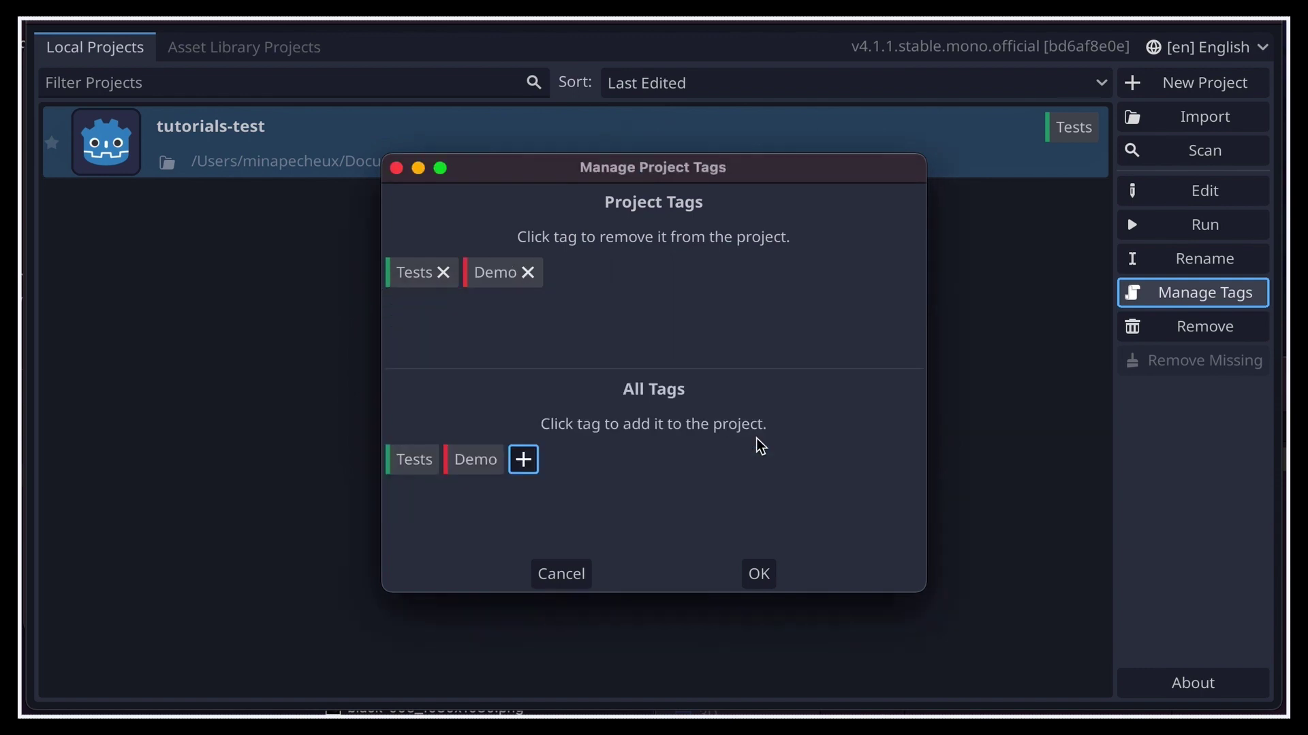
pyautogui.click(757, 577)
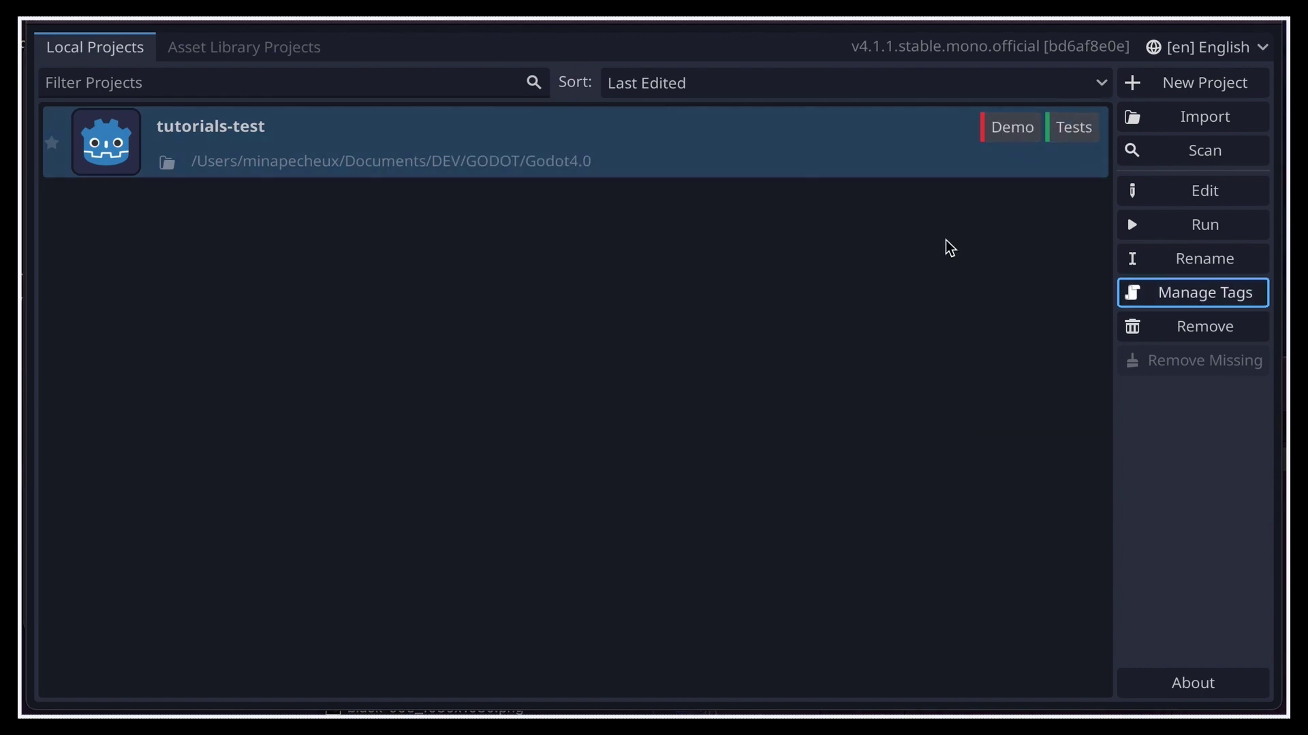
# Filter the project list by 'tag:demo', then clear the filter.
pyautogui.click(458, 84)
pyautogui.write('tag:demo')
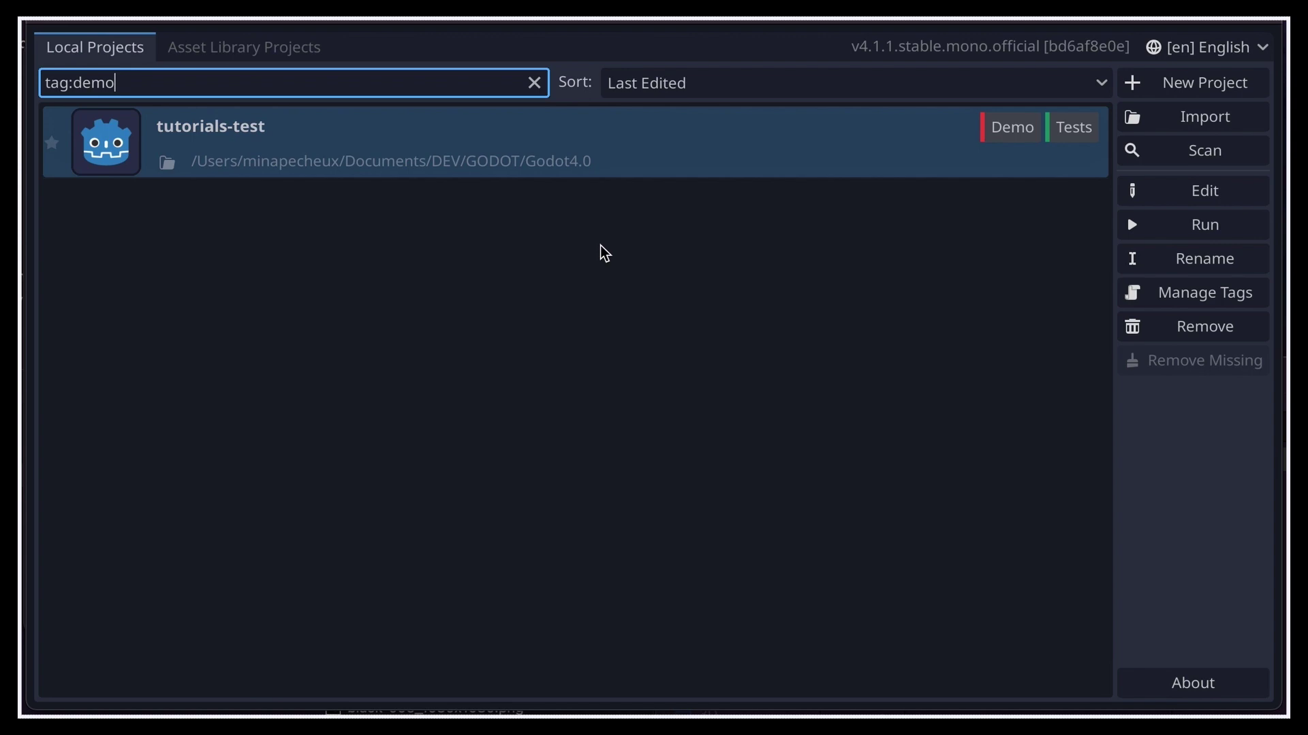
pyautogui.click(535, 84)
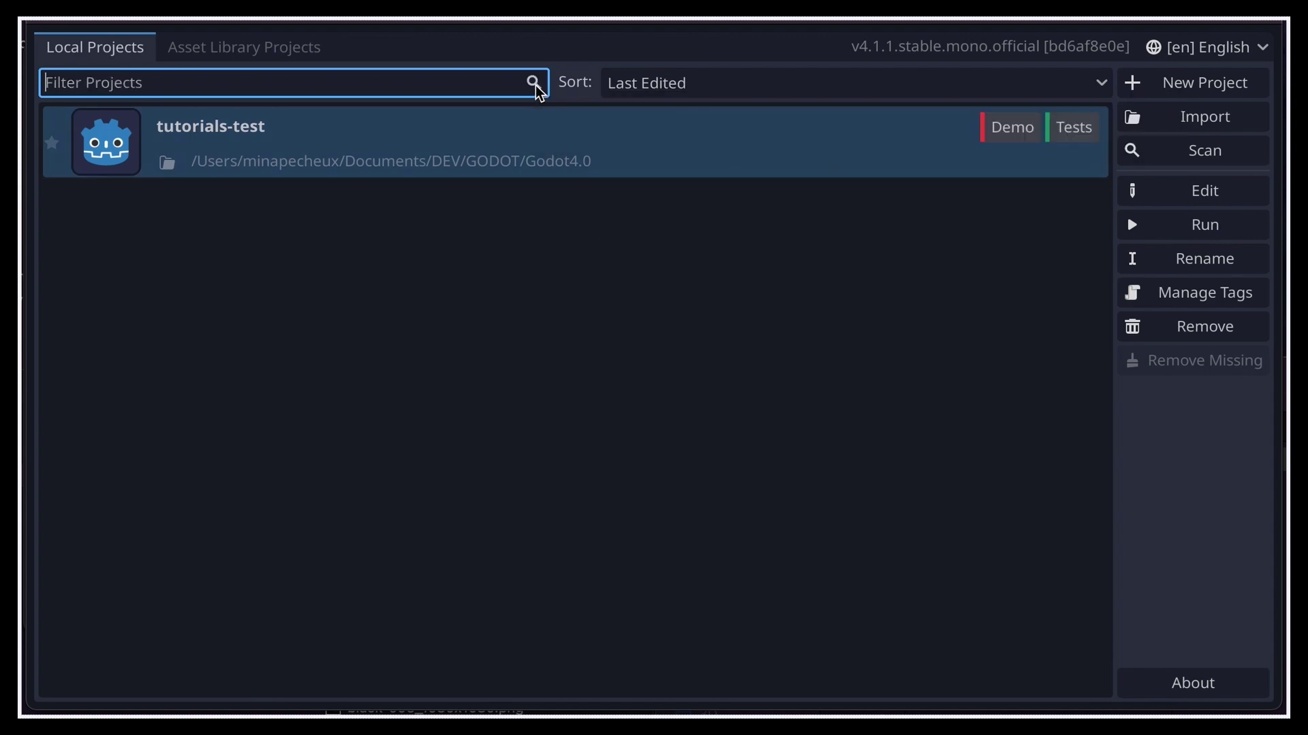
# Open tutorials-test from the Project Manager into the editor, showing an empty scene.
pyautogui.doubleClick(573, 166)
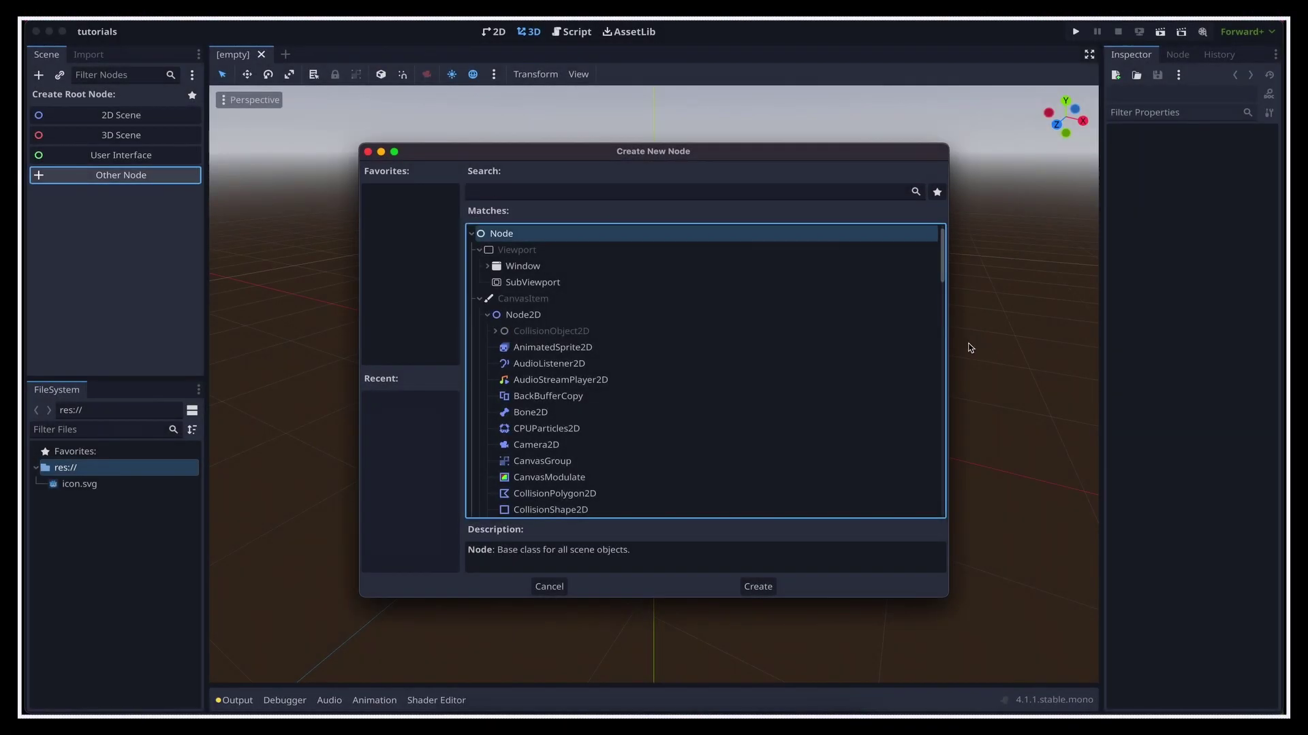
pyautogui.scroll(-5, 884, 376)
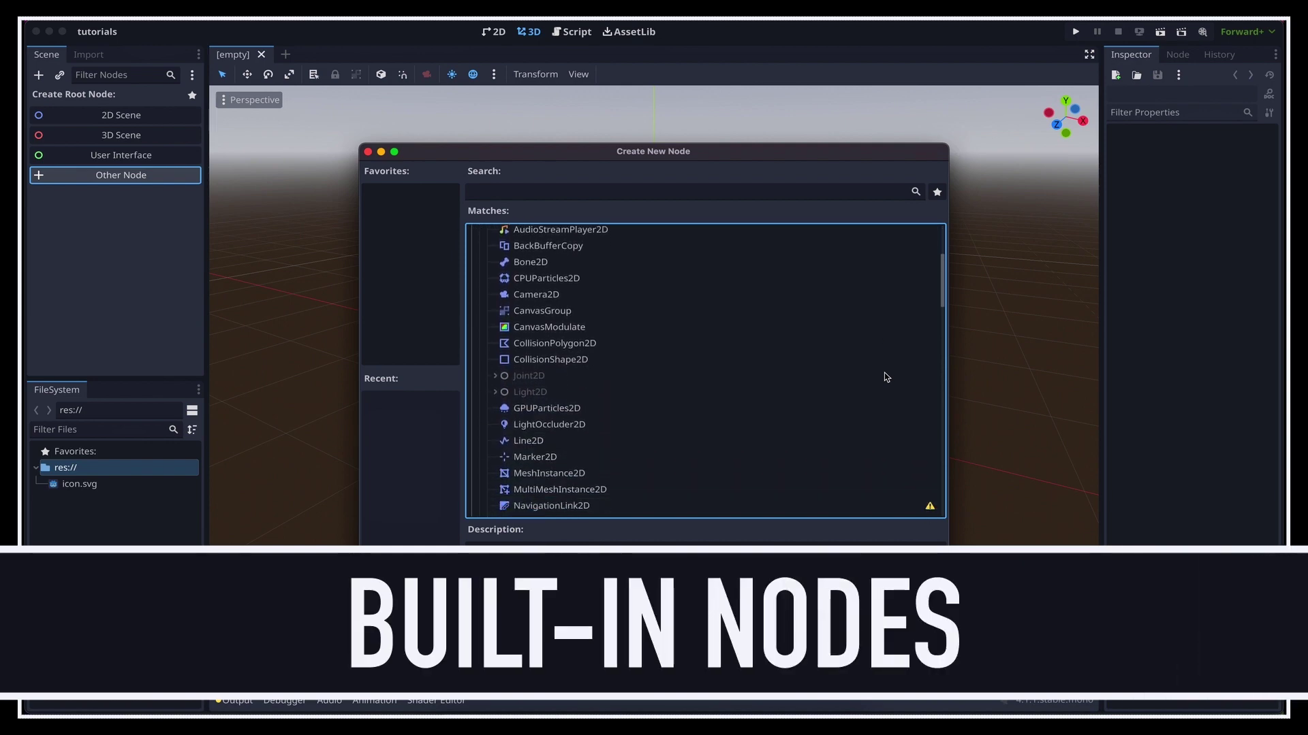
pyautogui.scroll(-5, 884, 376)
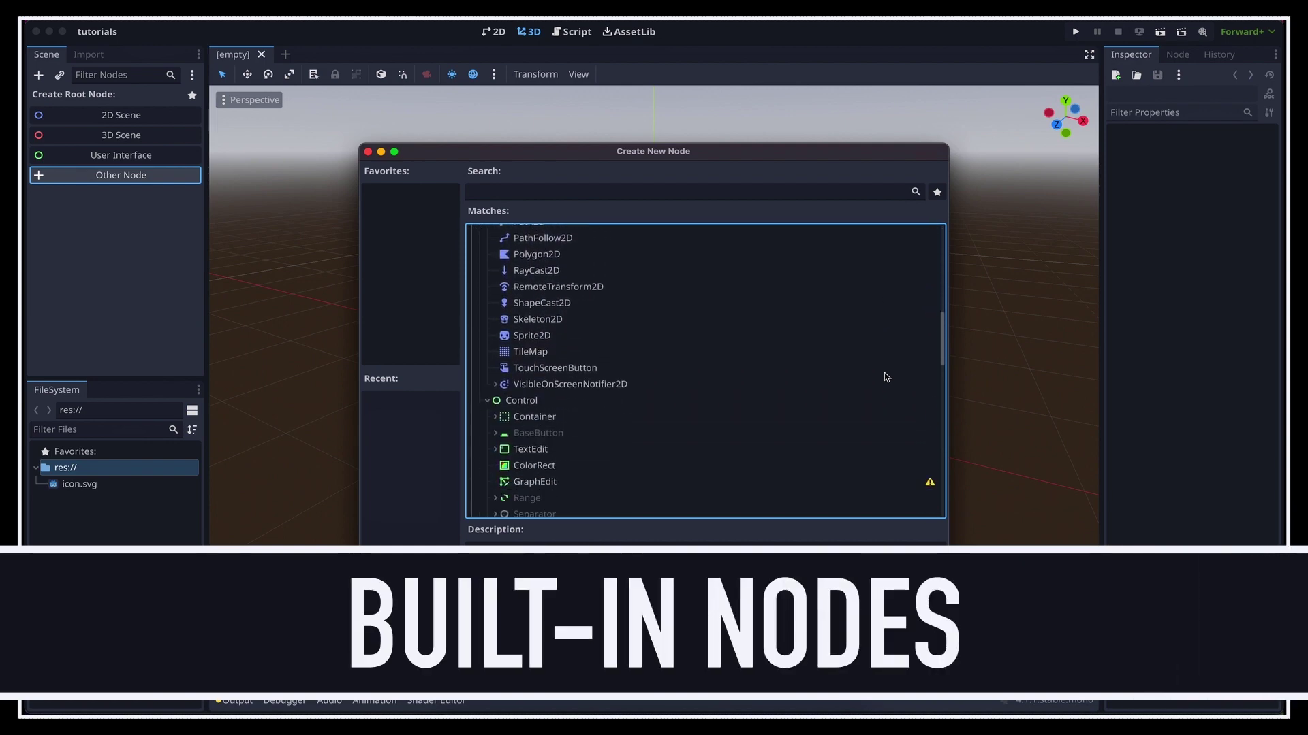
pyautogui.scroll(-6, 884, 377)
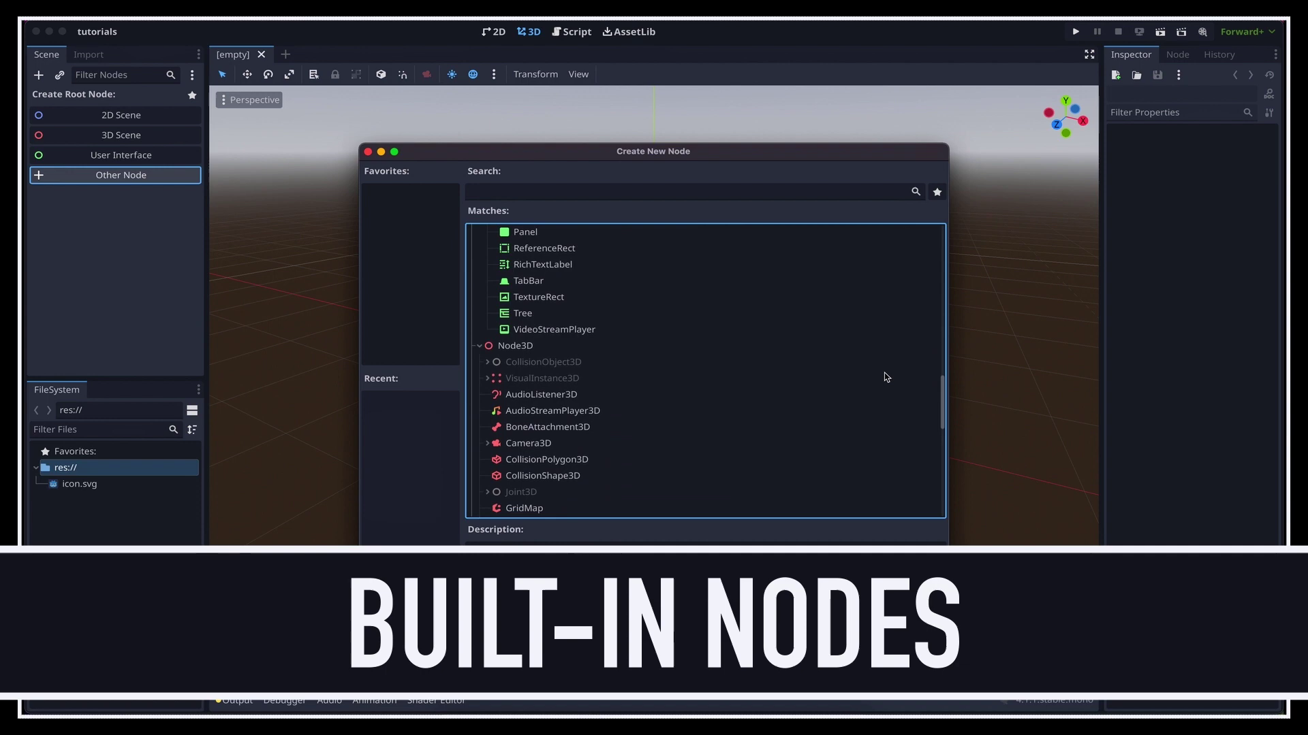
pyautogui.scroll(-6, 884, 377)
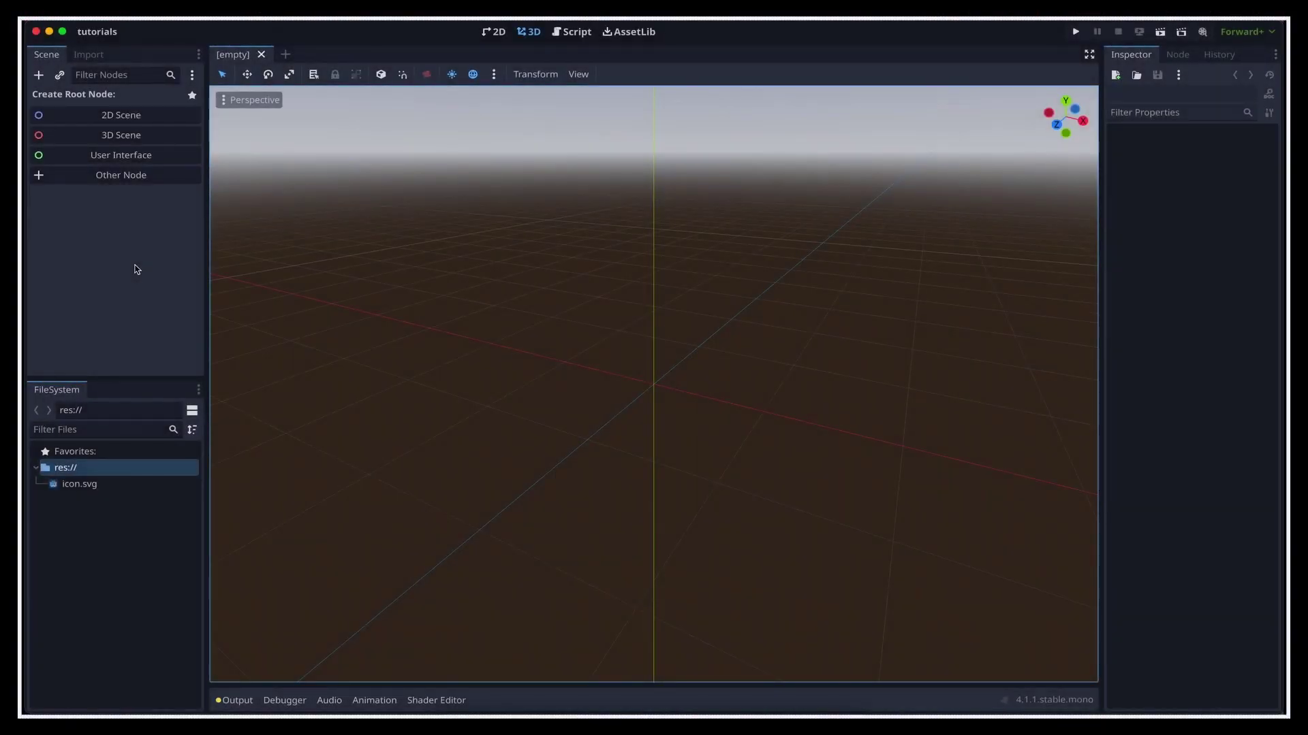
# Create a 3D Scene with a Node3D root and expand its Transform and Visibility sections.
pyautogui.click(149, 141)
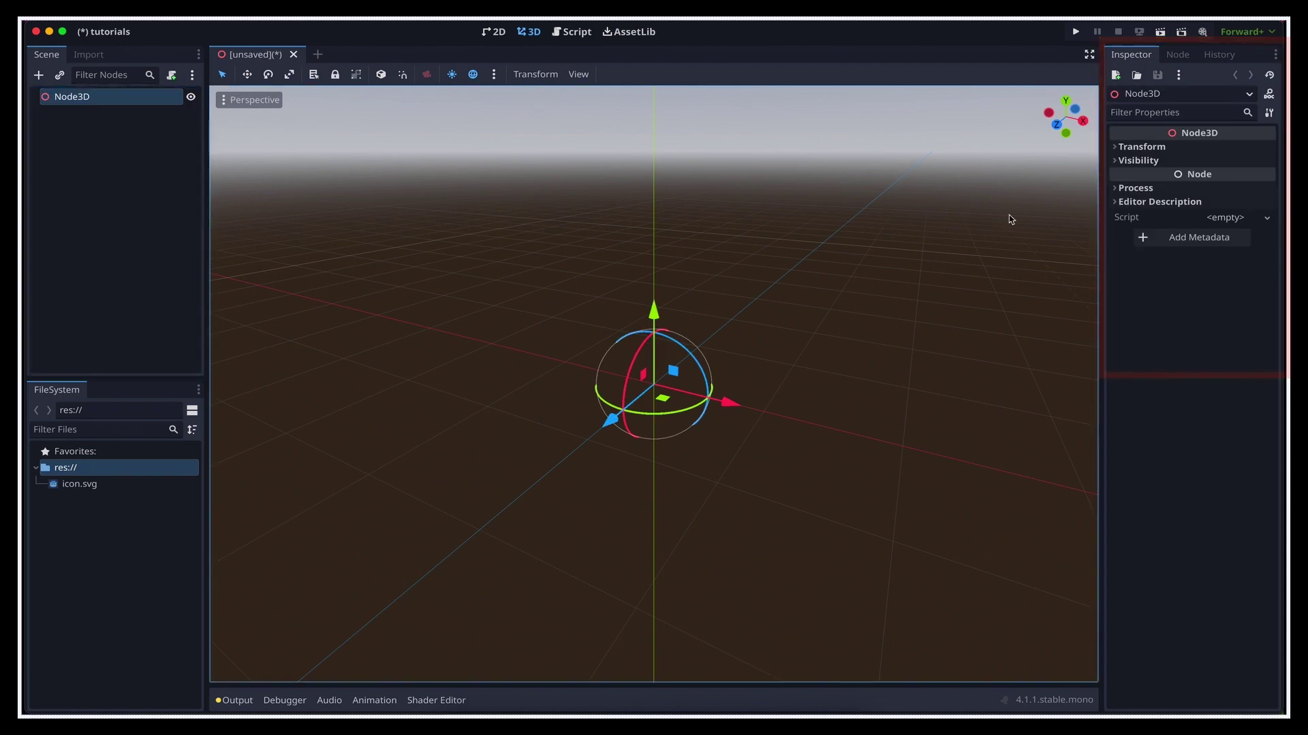
pyautogui.click(1116, 148)
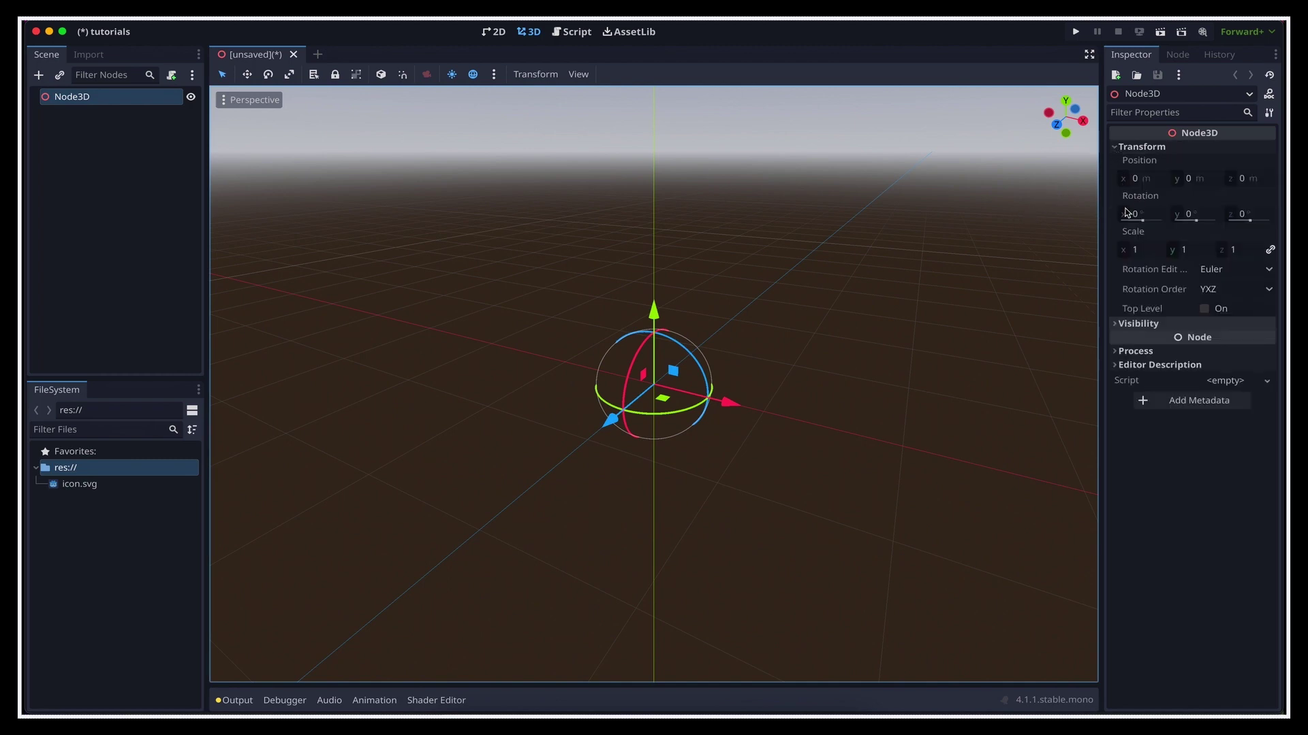
pyautogui.click(1117, 325)
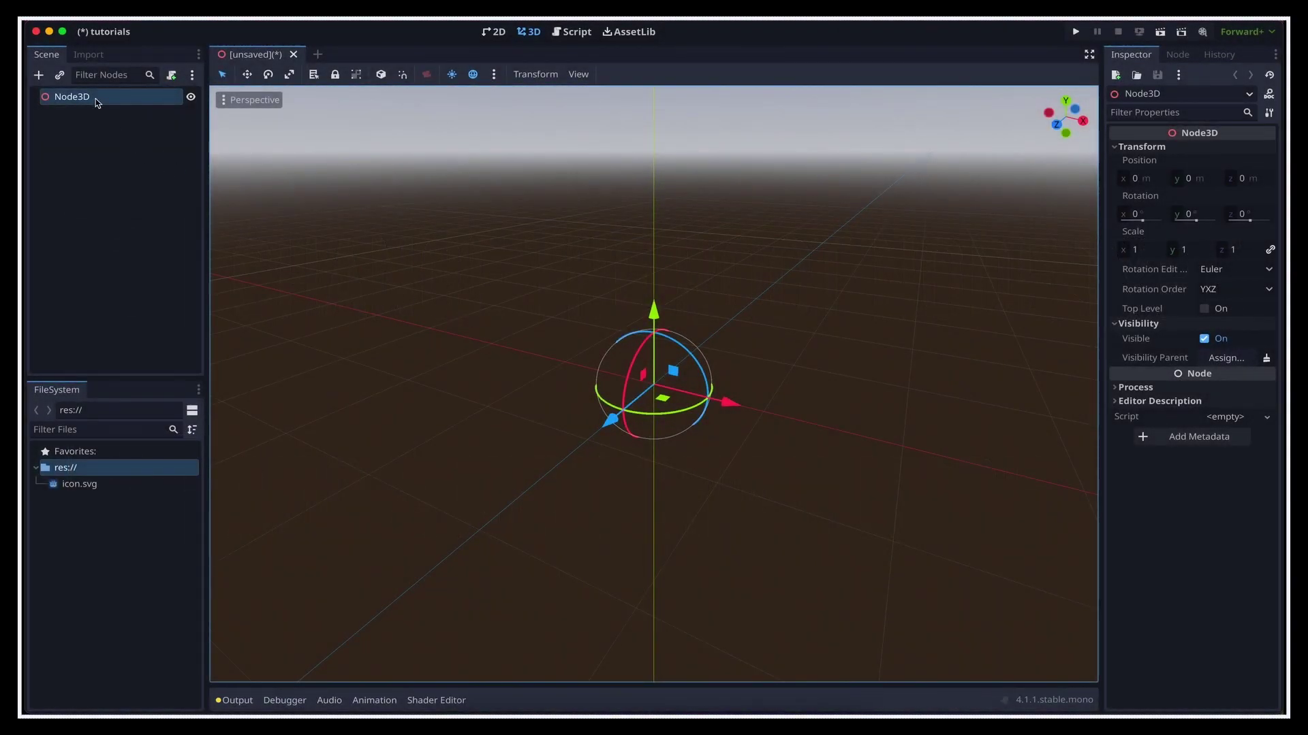
# Add a MeshInstance3D child under Node3D, found by searching 'meshi'.
pyautogui.rightClick(95, 98)
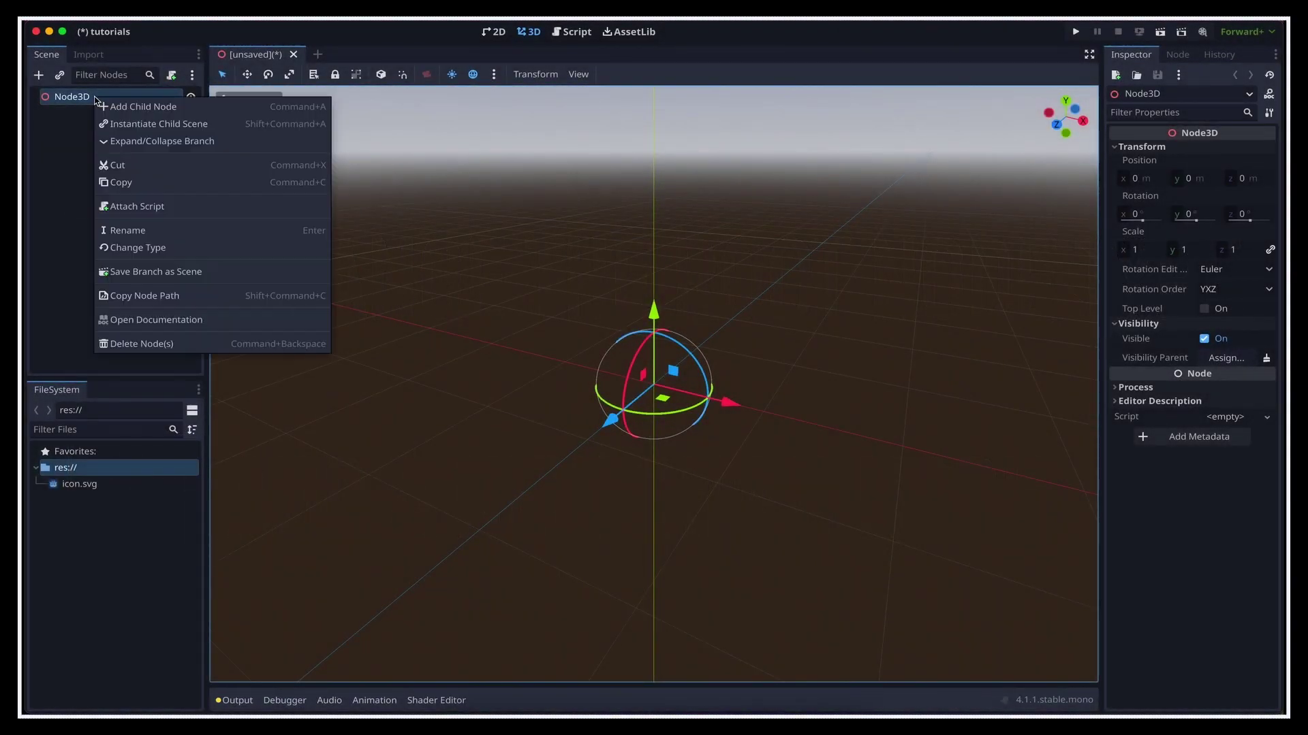
pyautogui.click(136, 107)
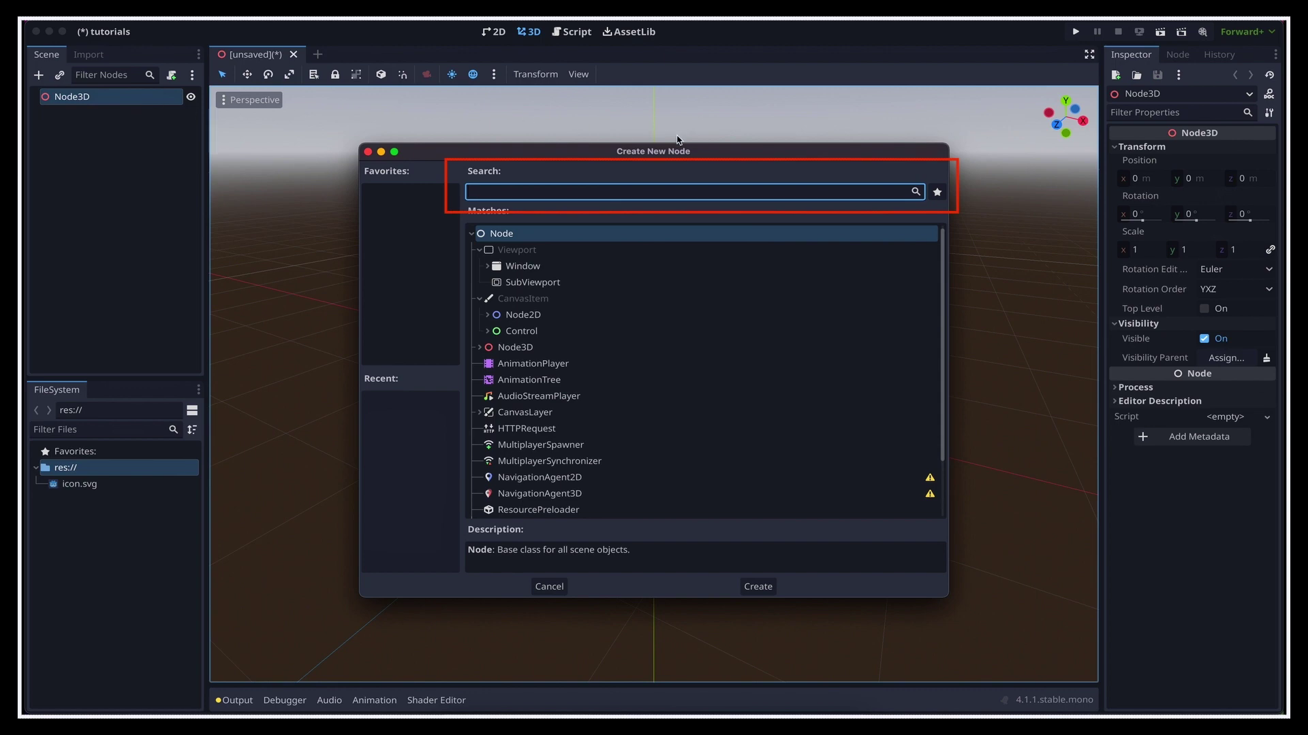
pyautogui.write('meshi')
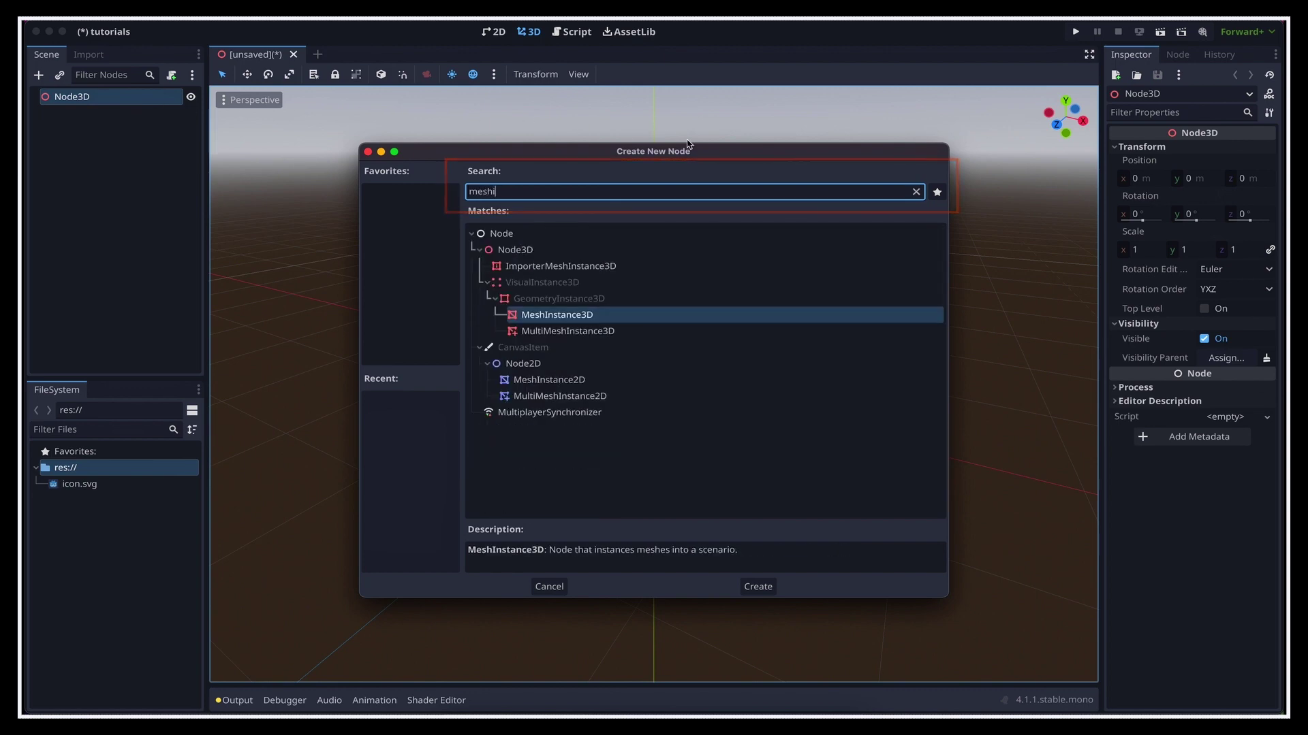
pyautogui.doubleClick(544, 317)
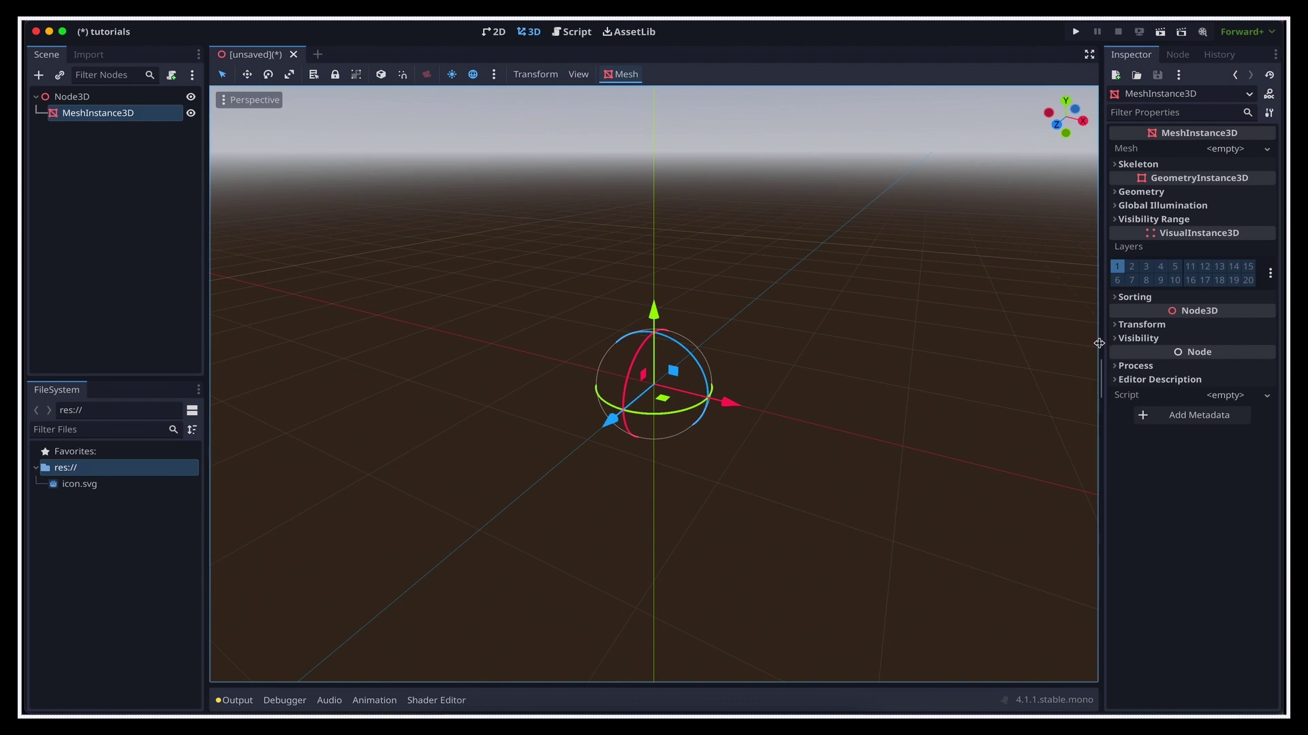
# Widen the Inspector and assign a New SphereMesh to the MeshInstance3D's Mesh property.
pyautogui.moveTo(1100, 345); pyautogui.dragTo(1010, 342)
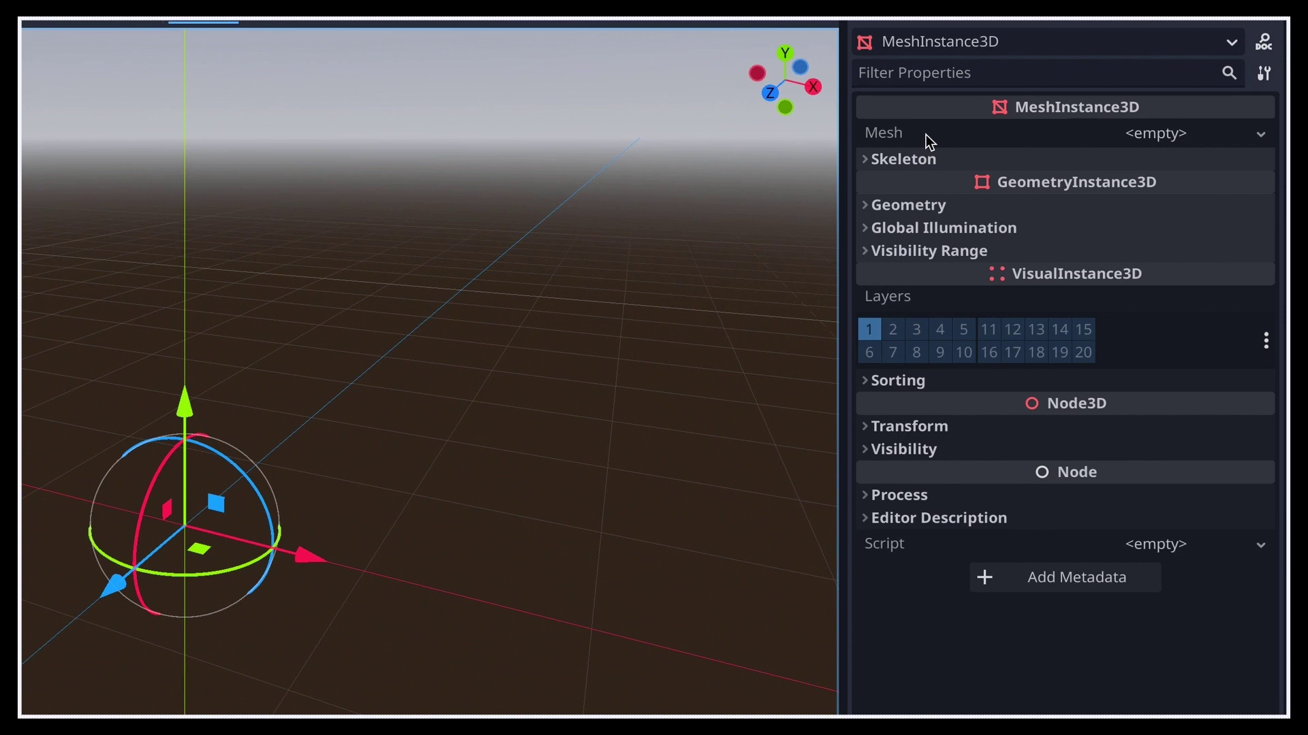
pyautogui.click(1193, 133)
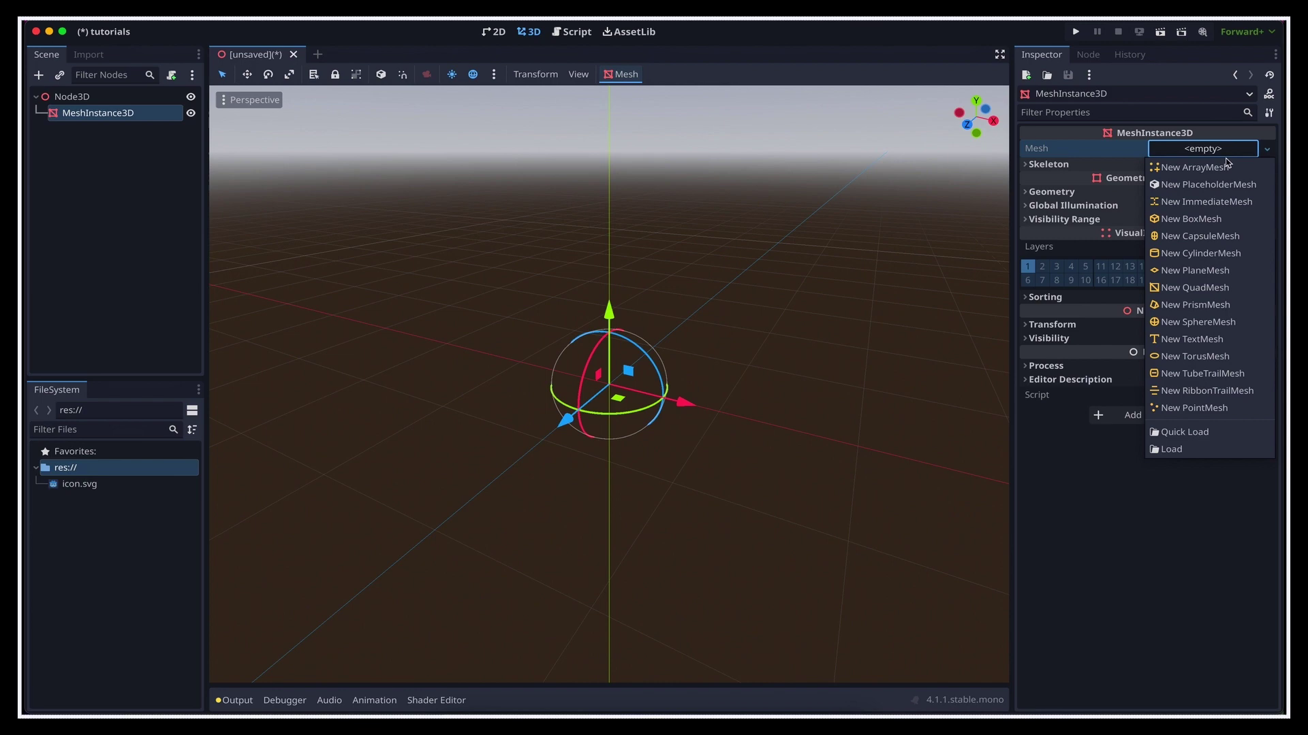
pyautogui.click(1210, 327)
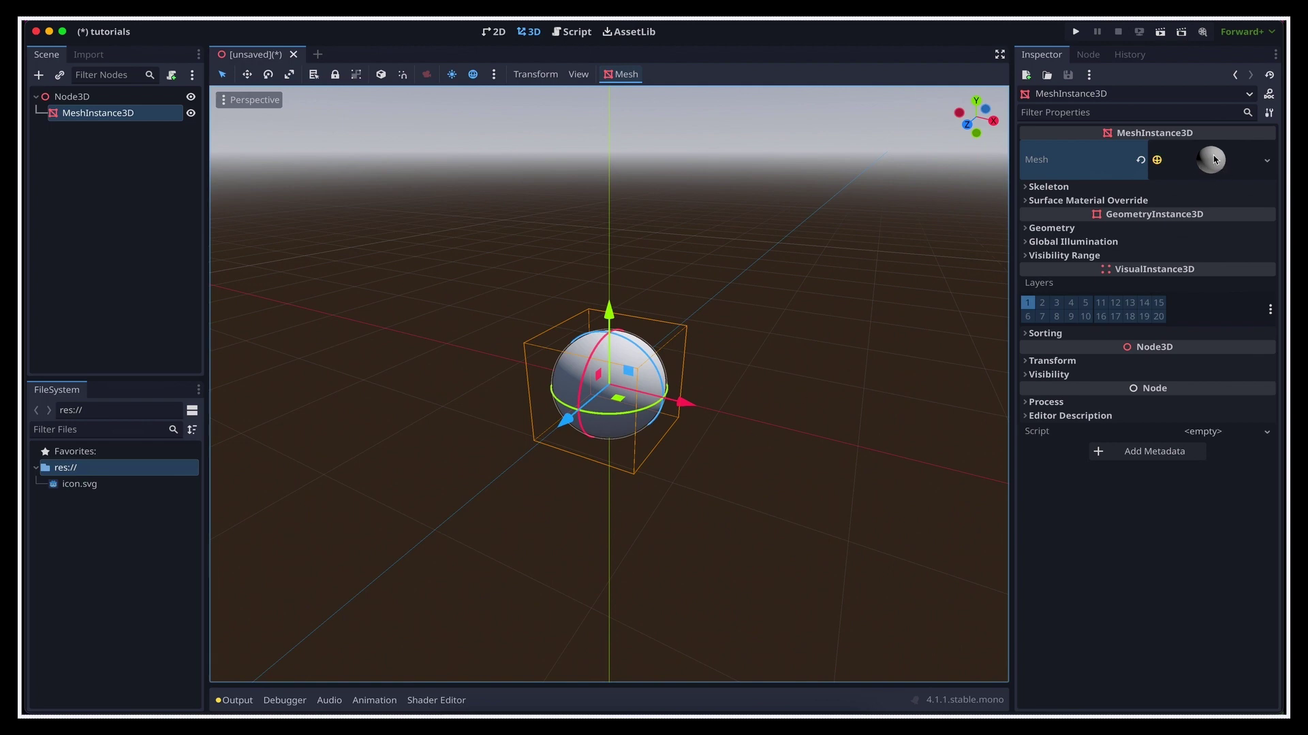
# Give surface material slot 0 a new StandardMaterial3D with albedo colour ff0000.
pyautogui.click(1241, 201)
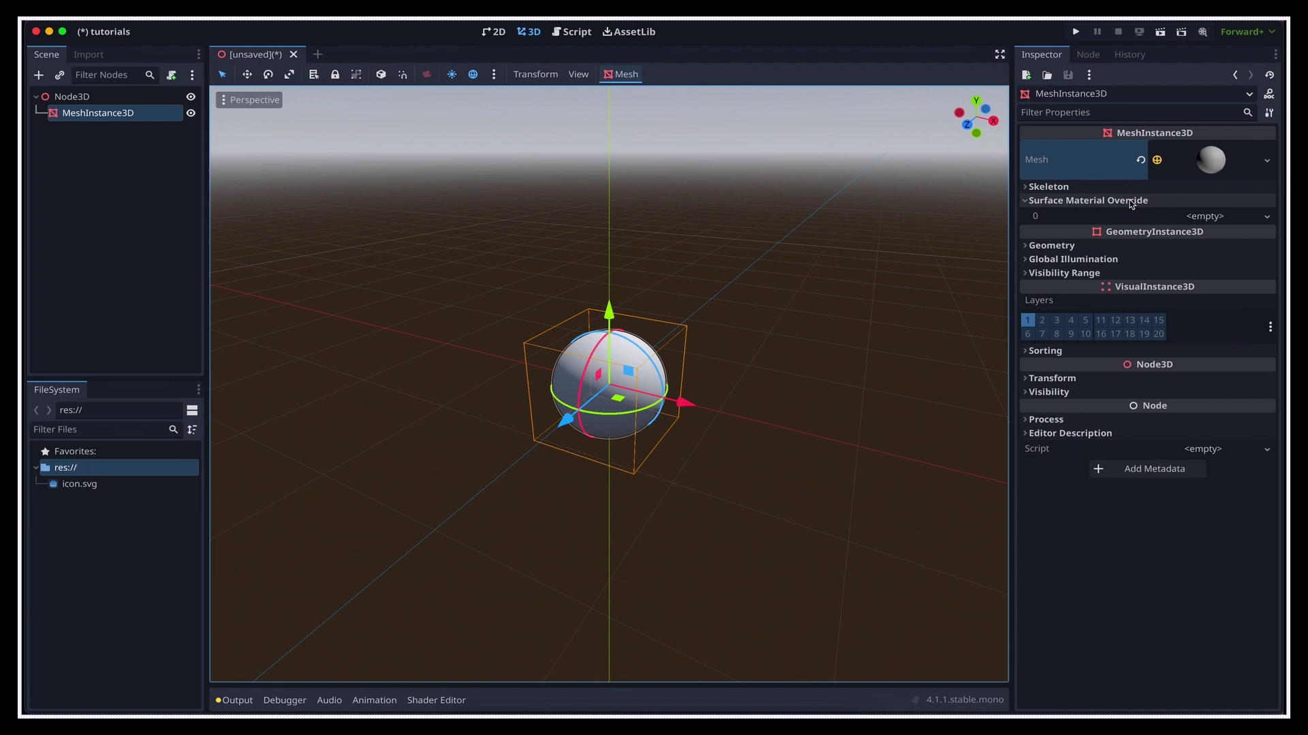
pyautogui.click(1266, 217)
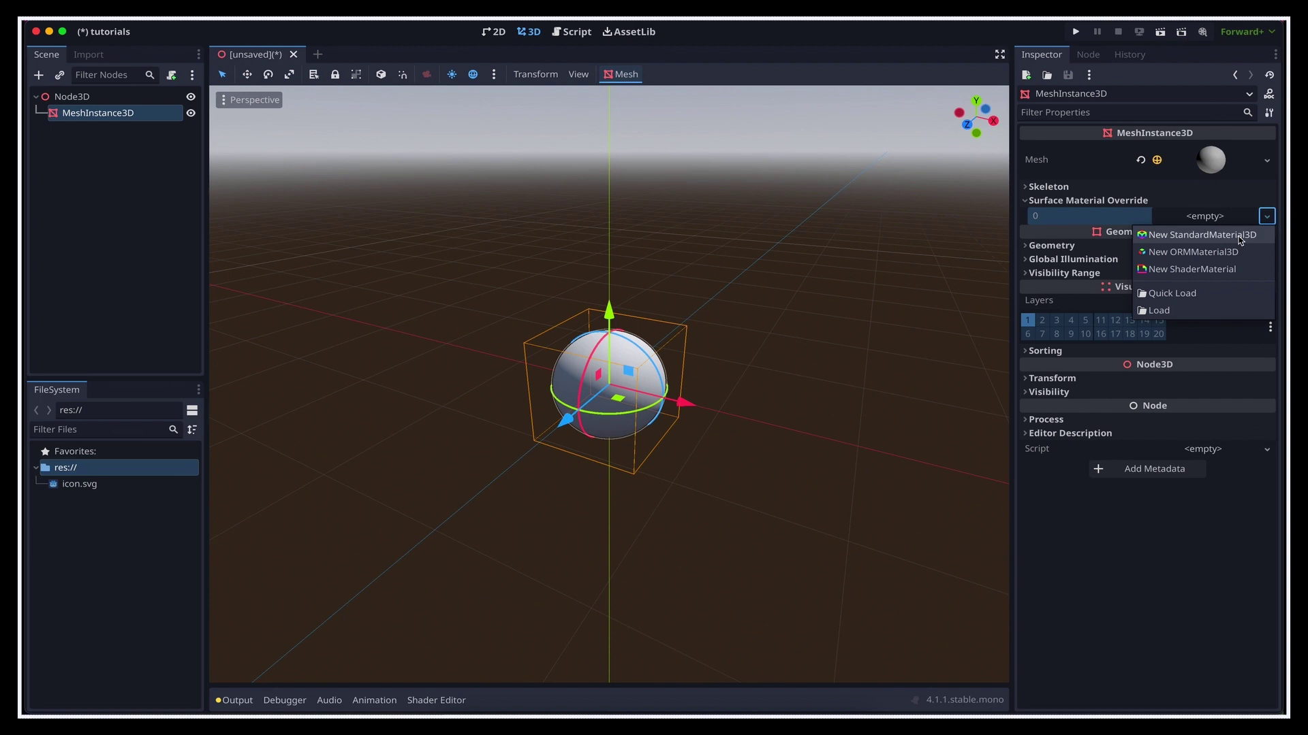
pyautogui.click(1241, 236)
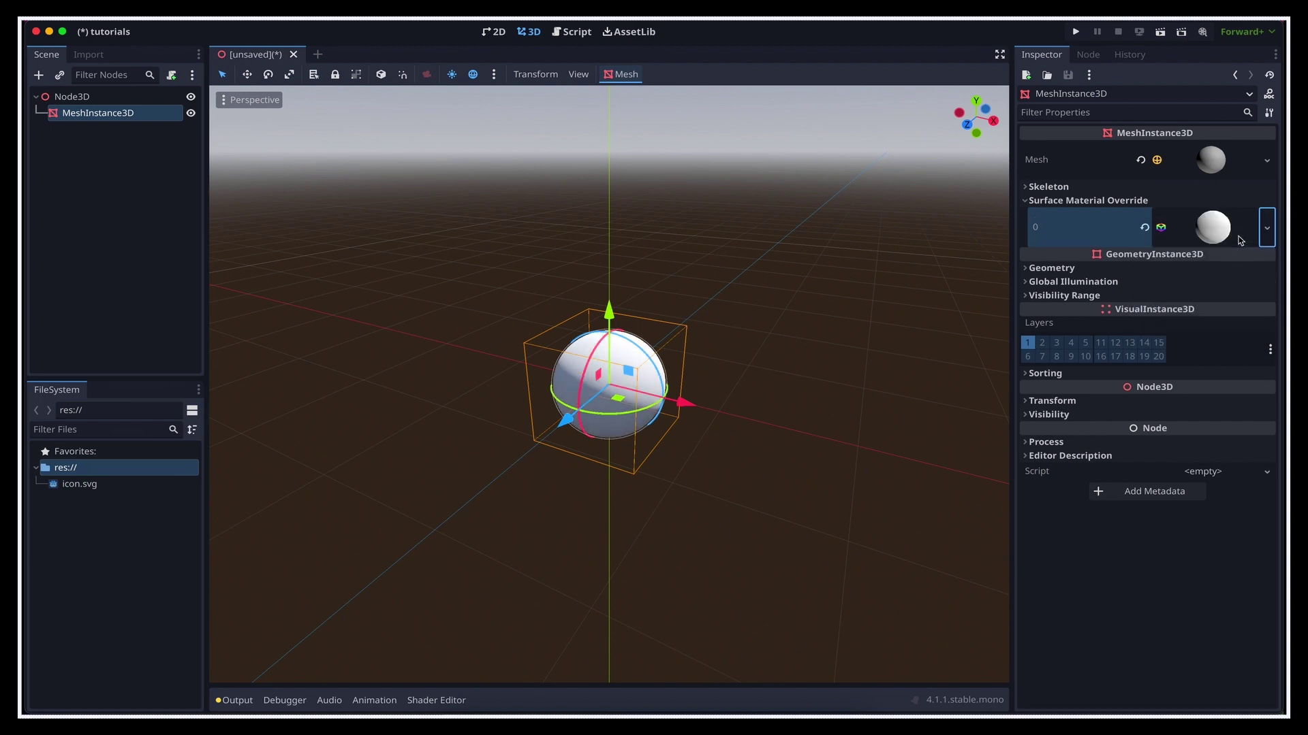
pyautogui.click(1225, 232)
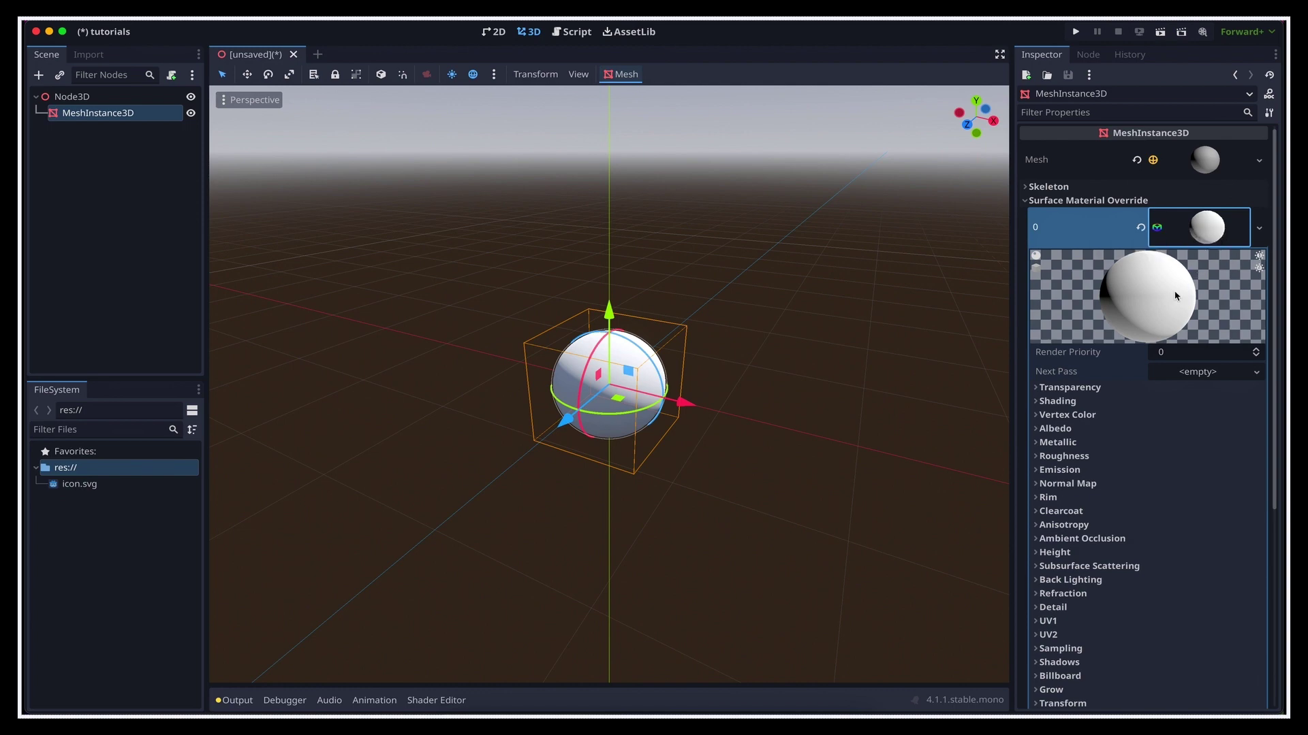
pyautogui.click(1151, 428)
pyautogui.click(1176, 445)
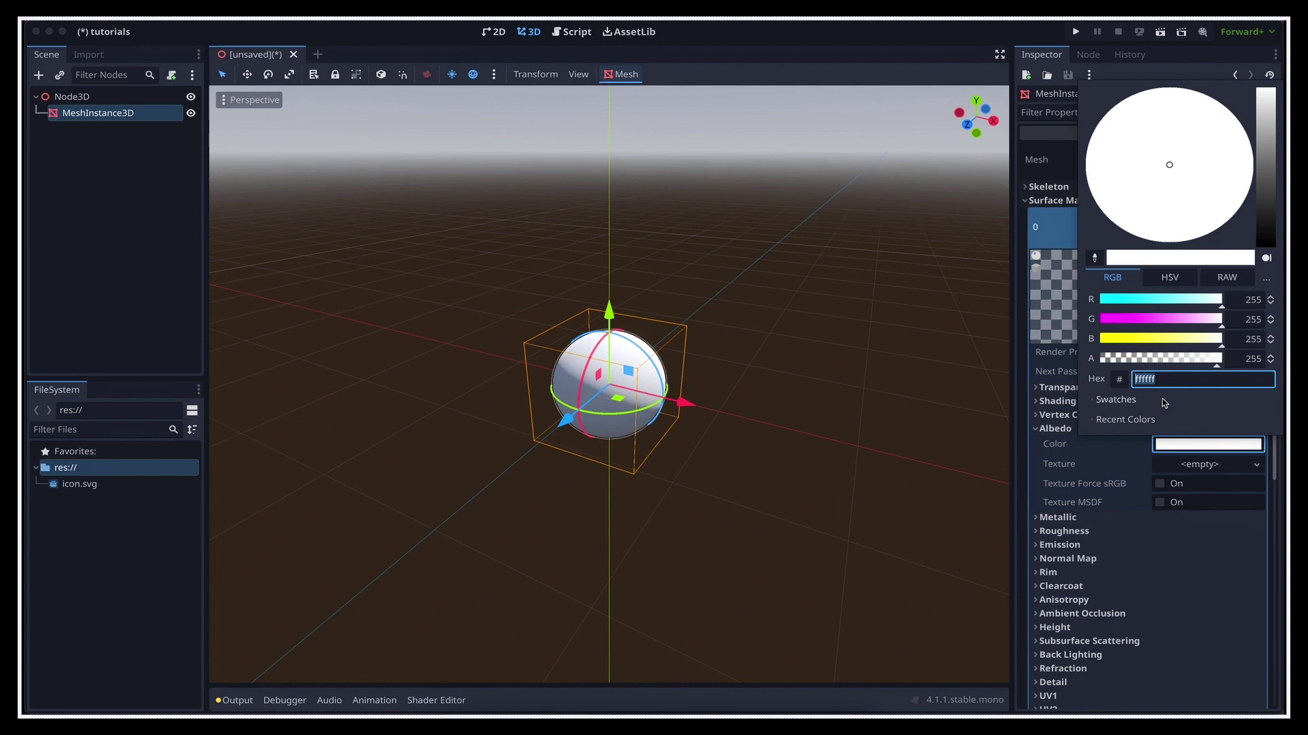
pyautogui.write('ff0000')
pyautogui.press('Return')
pyautogui.click(1186, 448)
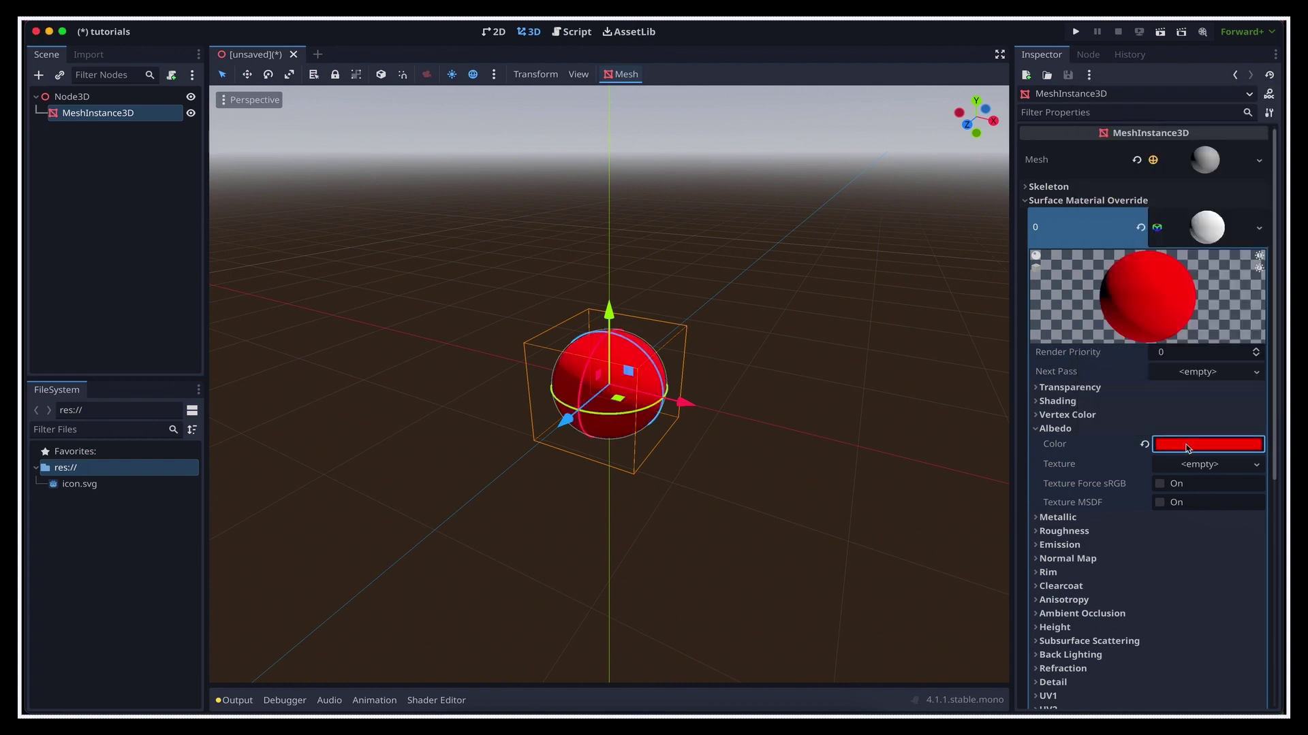
# Deselect the sphere mesh and scroll the view around the scene.
pyautogui.click(856, 439)
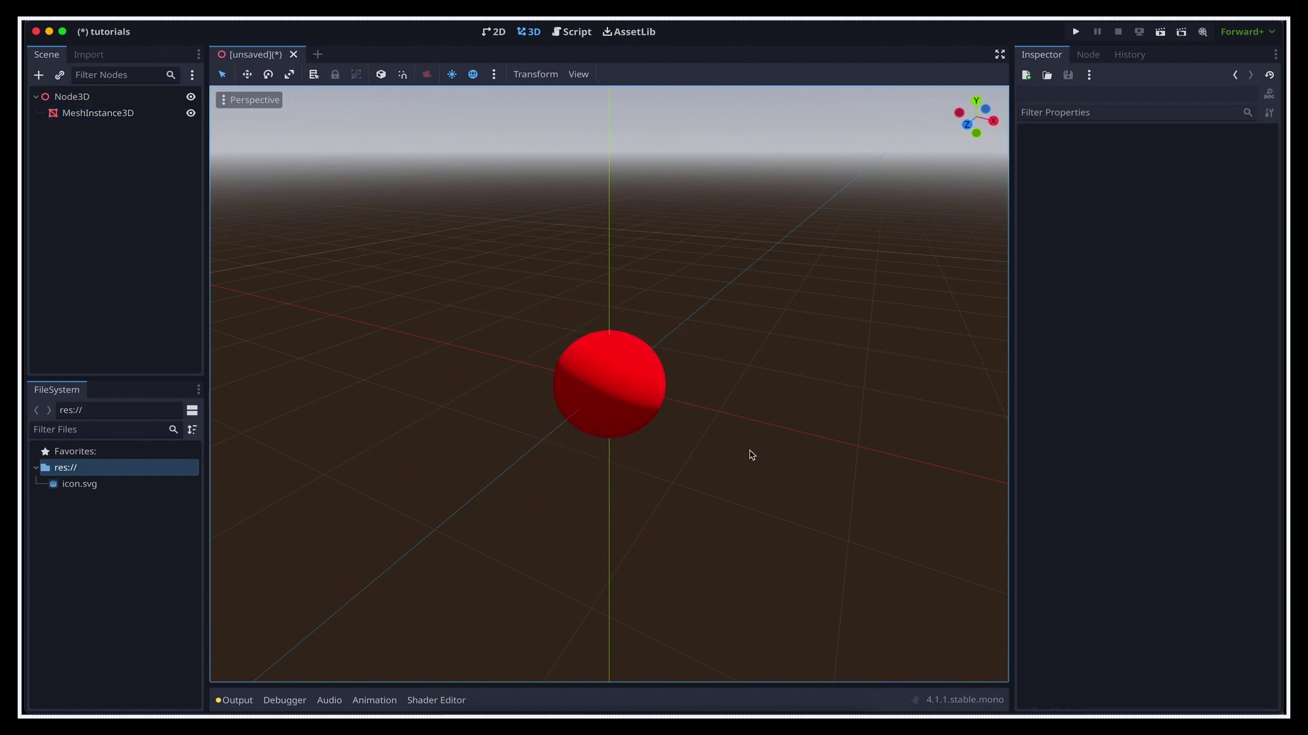
pyautogui.scroll(5, 751, 455)
pyautogui.hscroll(10, 752, 455)
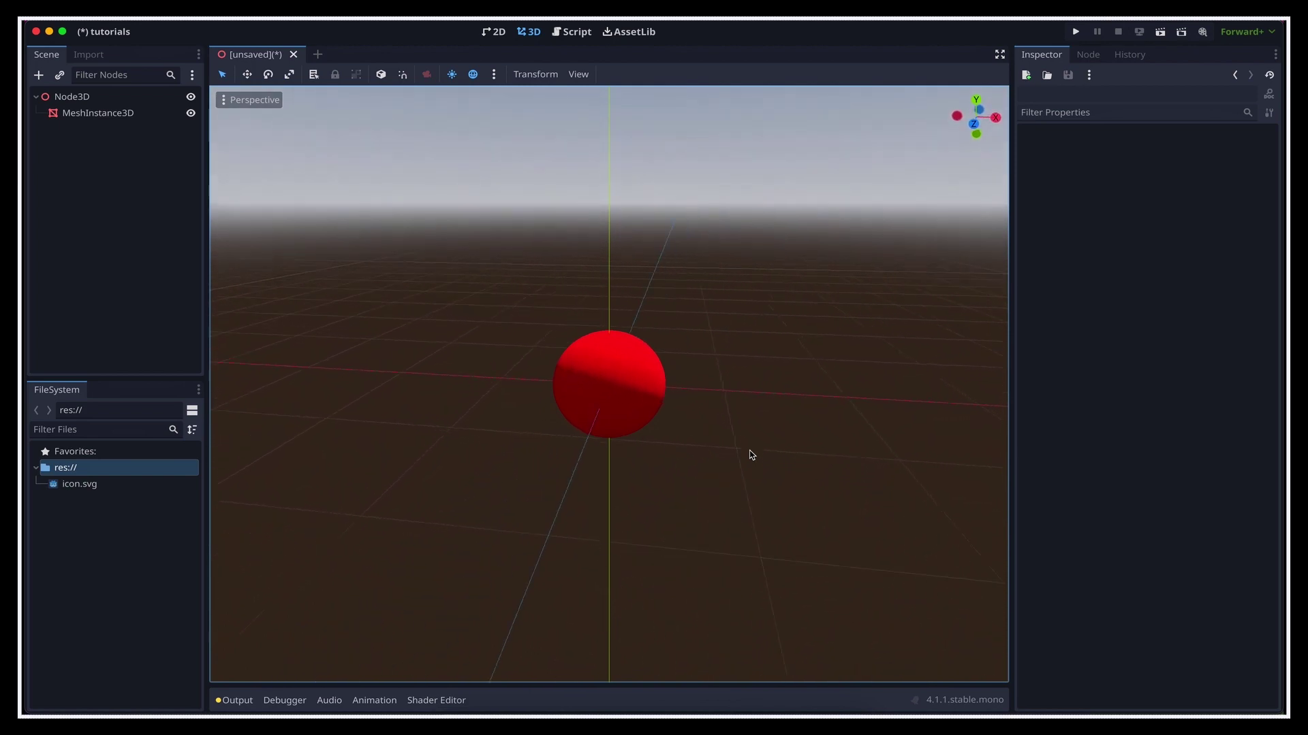
pyautogui.hscroll(5, 752, 455)
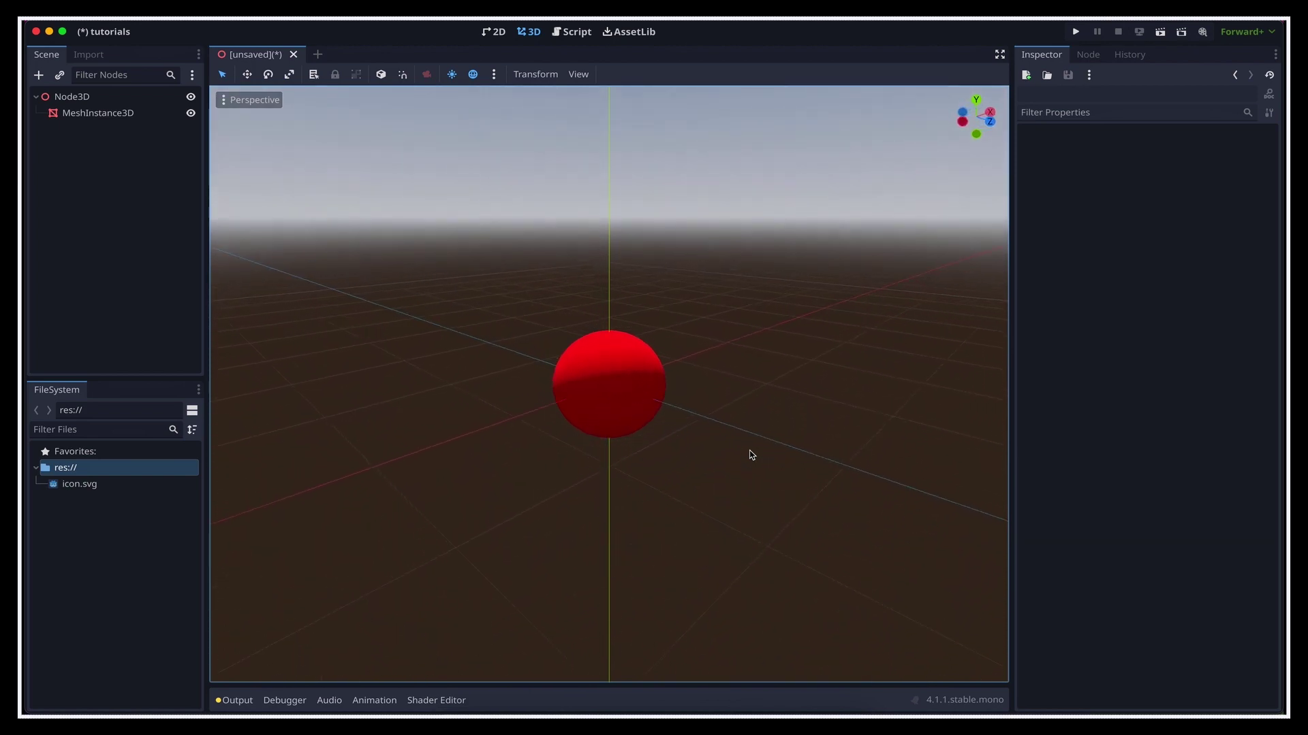
pyautogui.scroll(-5, 752, 455)
pyautogui.hscroll(3, 752, 455)
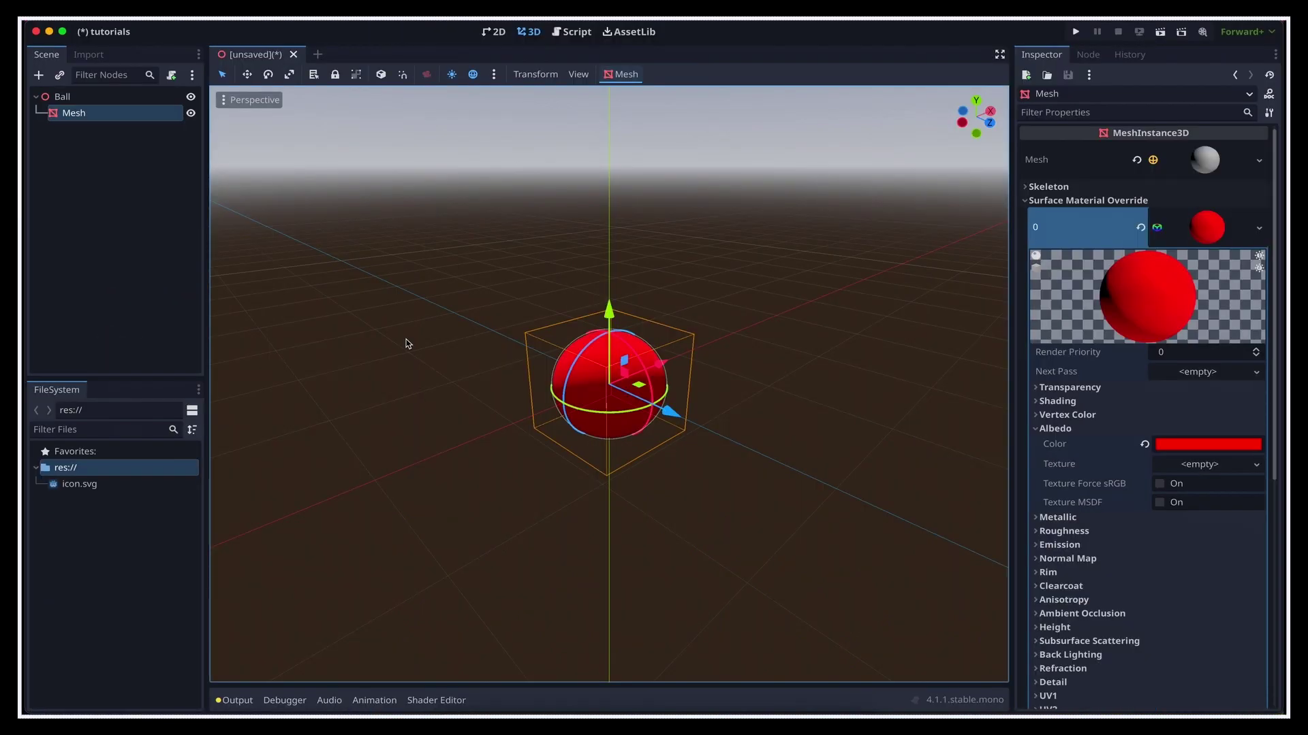
# Save the red Ball scene as ball.tscn in res://, alongside icon.svg.
pyautogui.hotkey('ctrl', 's')
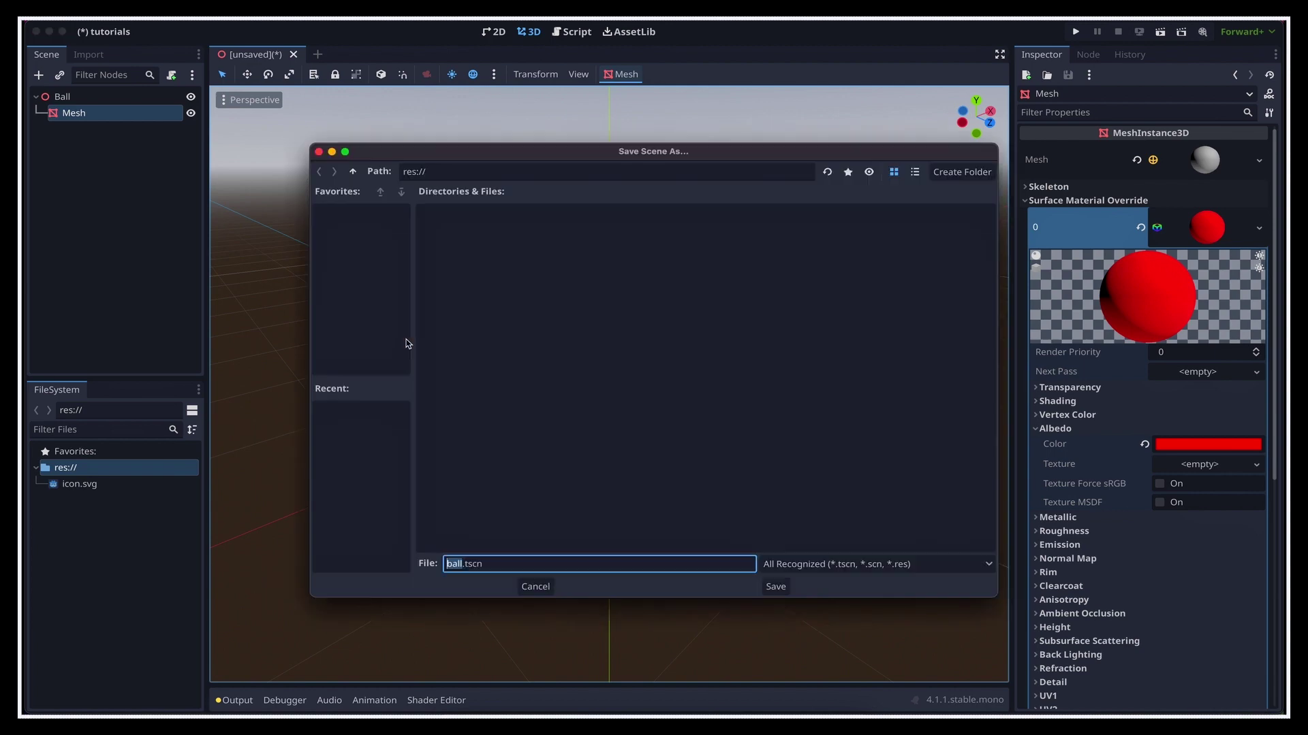
pyautogui.click(777, 587)
pyautogui.click(116, 486)
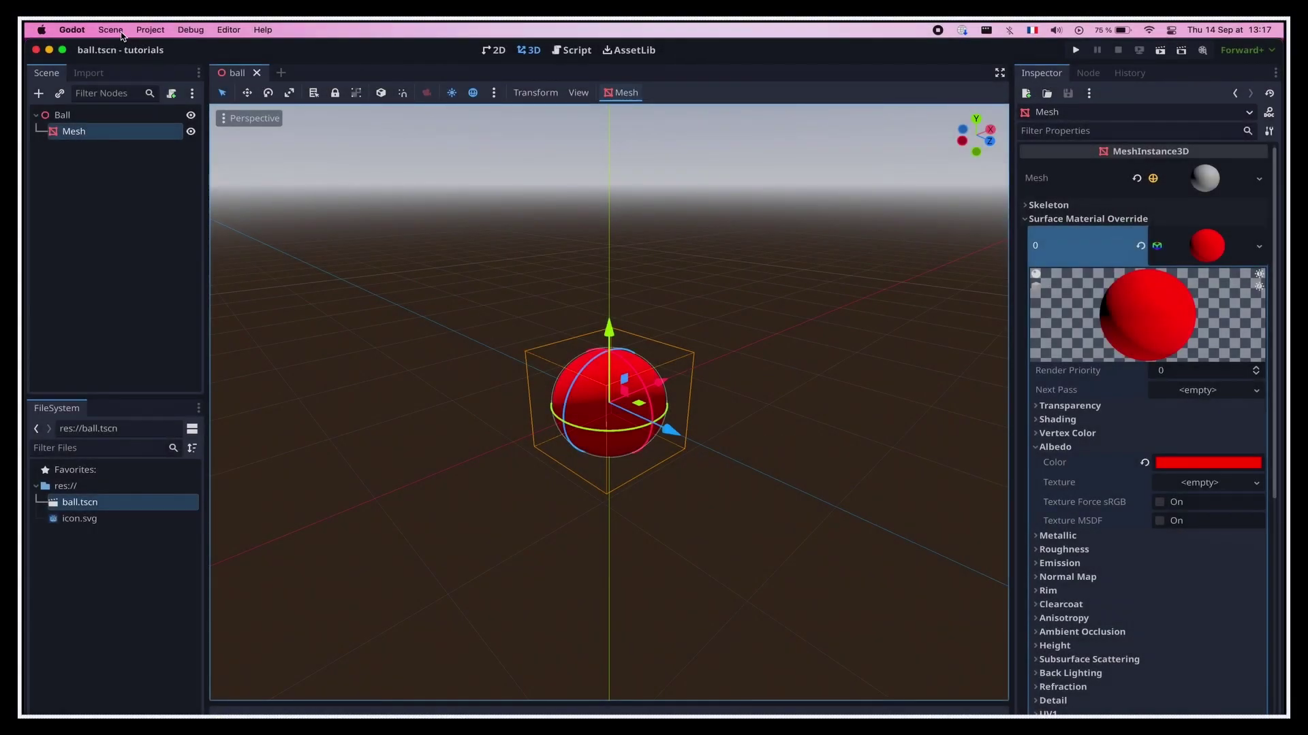
pyautogui.click(120, 32)
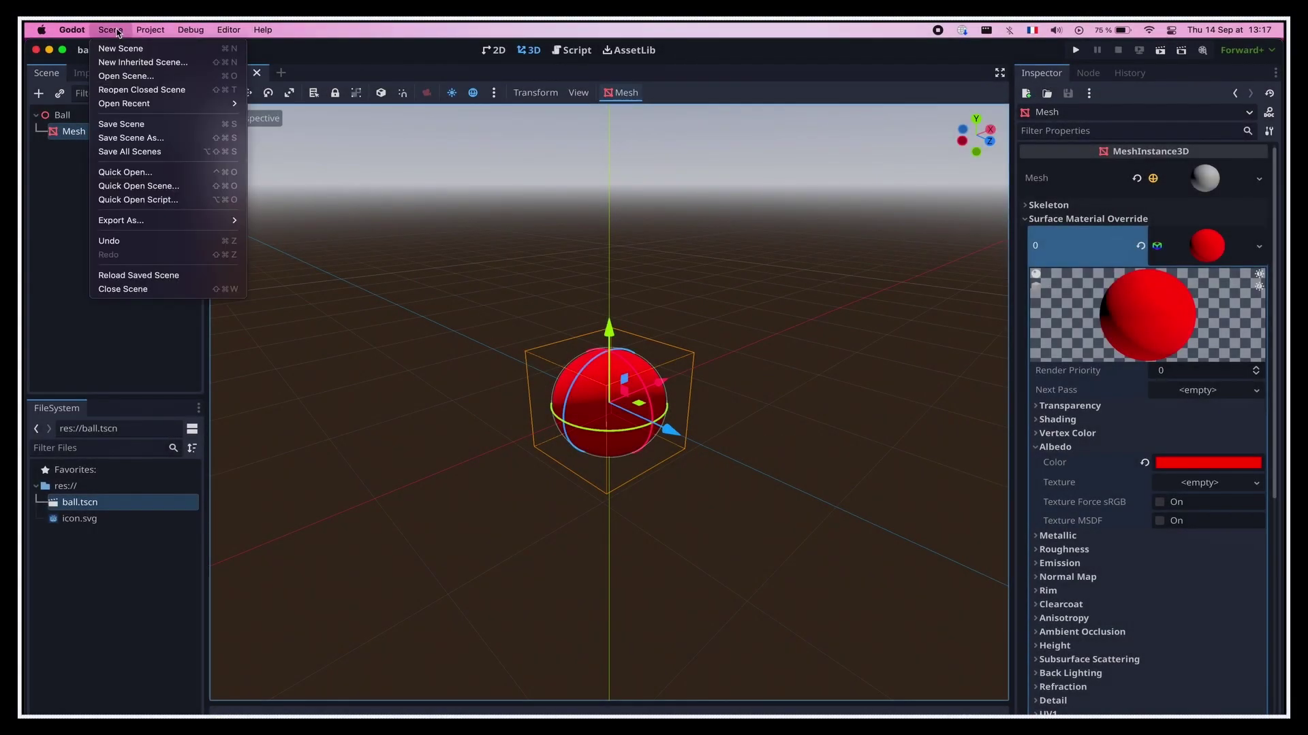
# Create a new scene with a 3D Scene root node and rename that Node3D to Root.
pyautogui.click(194, 49)
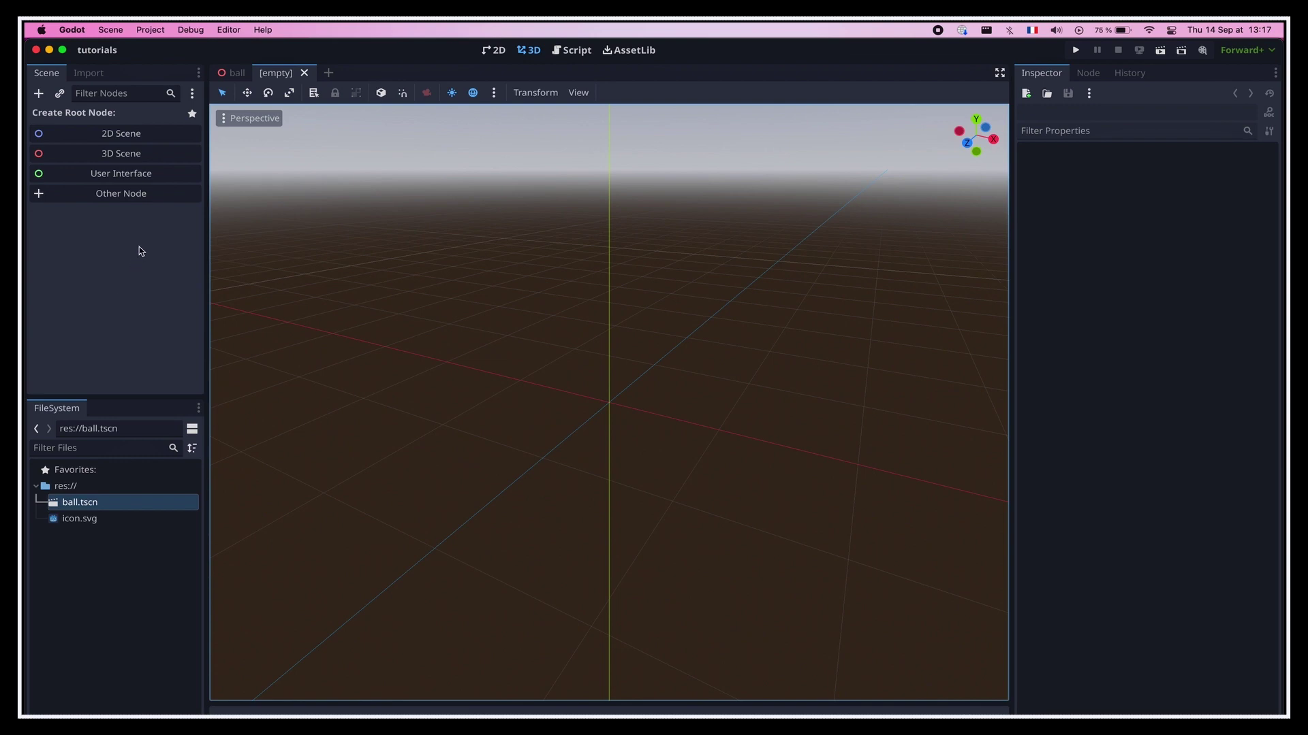
pyautogui.click(123, 154)
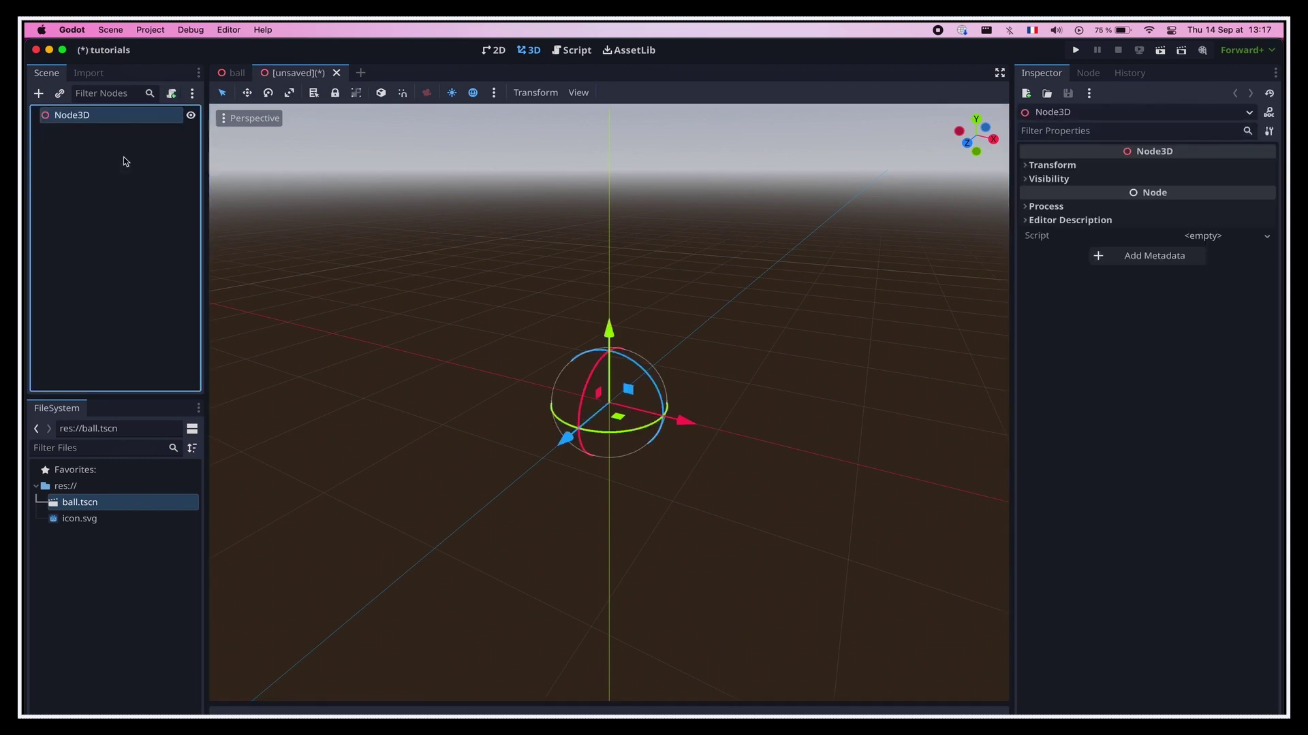
pyautogui.doubleClick(68, 116)
pyautogui.write('Root')
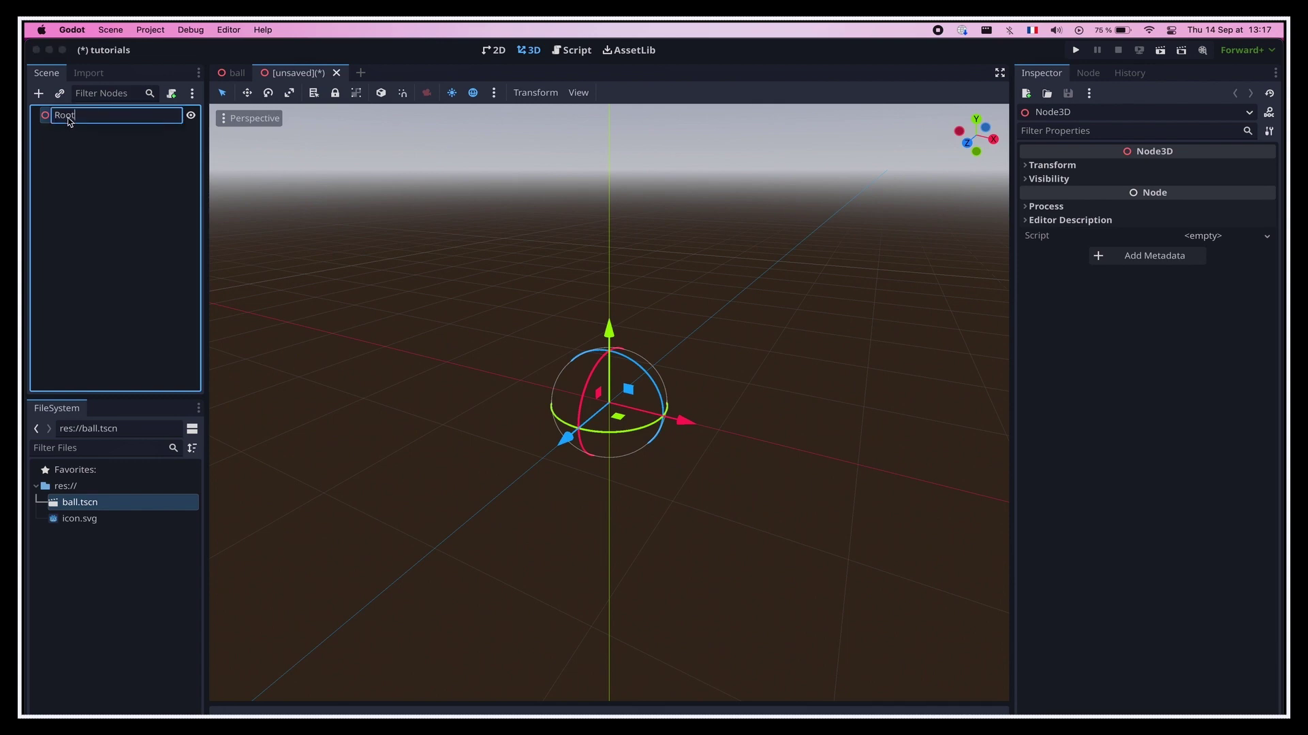
pyautogui.press('Return')
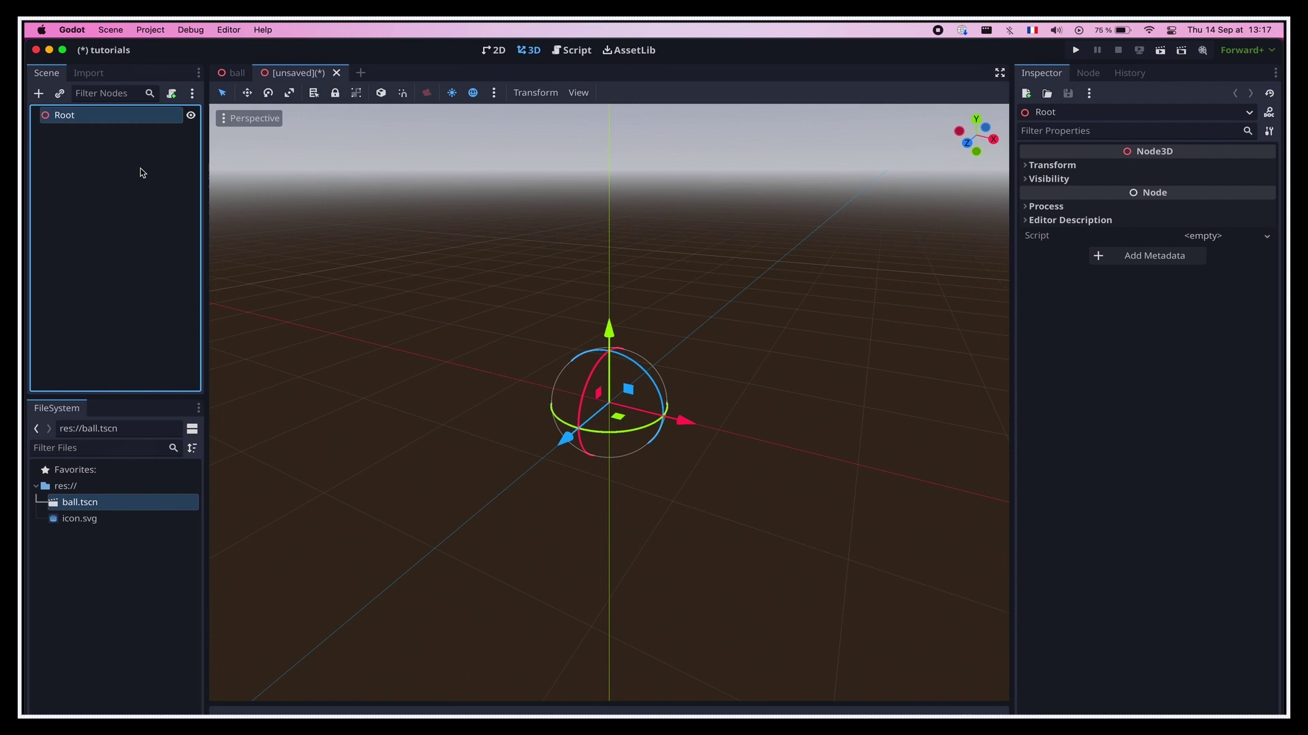
# Add a MeshInstance3D under Root and name it Ground.
pyautogui.press('super+a')
pyautogui.write('mesh')
pyautogui.doubleClick(592, 333)
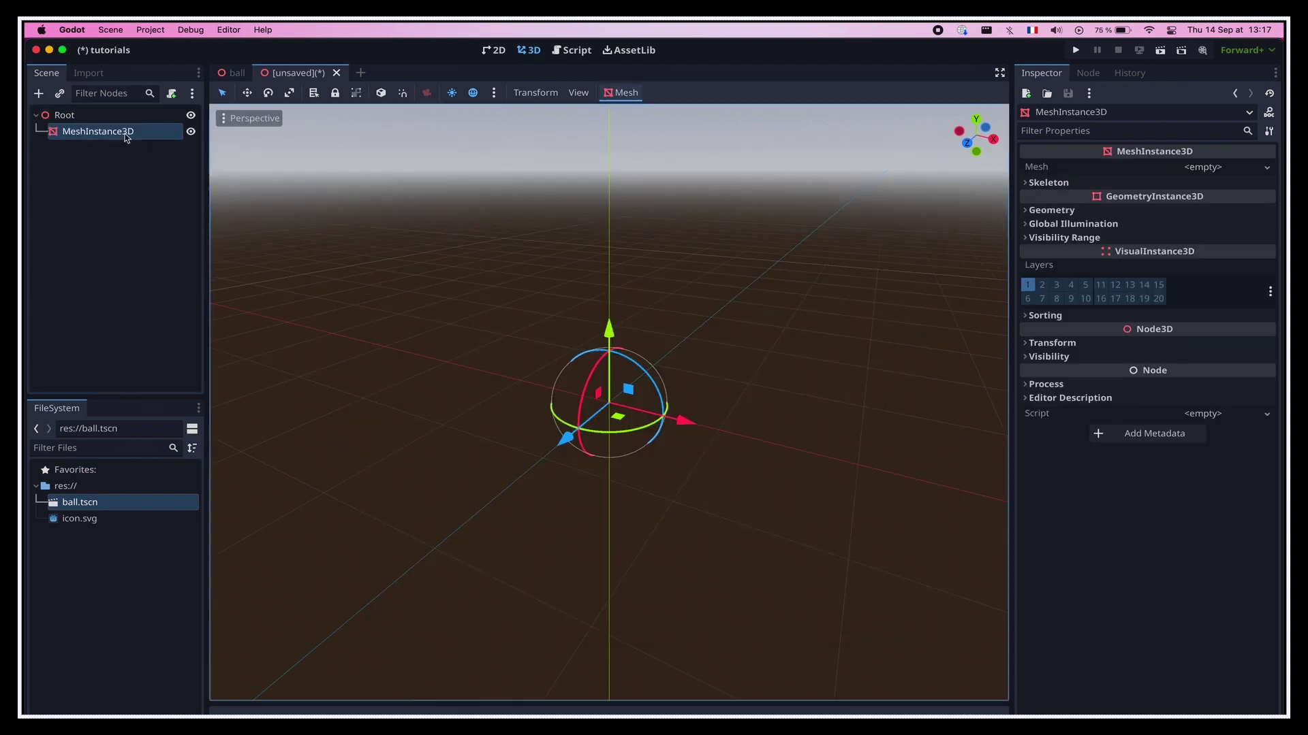
pyautogui.doubleClick(120, 131)
pyautogui.write('Ground')
pyautogui.press('Return')
# Give Ground a new PlaneMesh and set its scale to 2.
pyautogui.click(1198, 167)
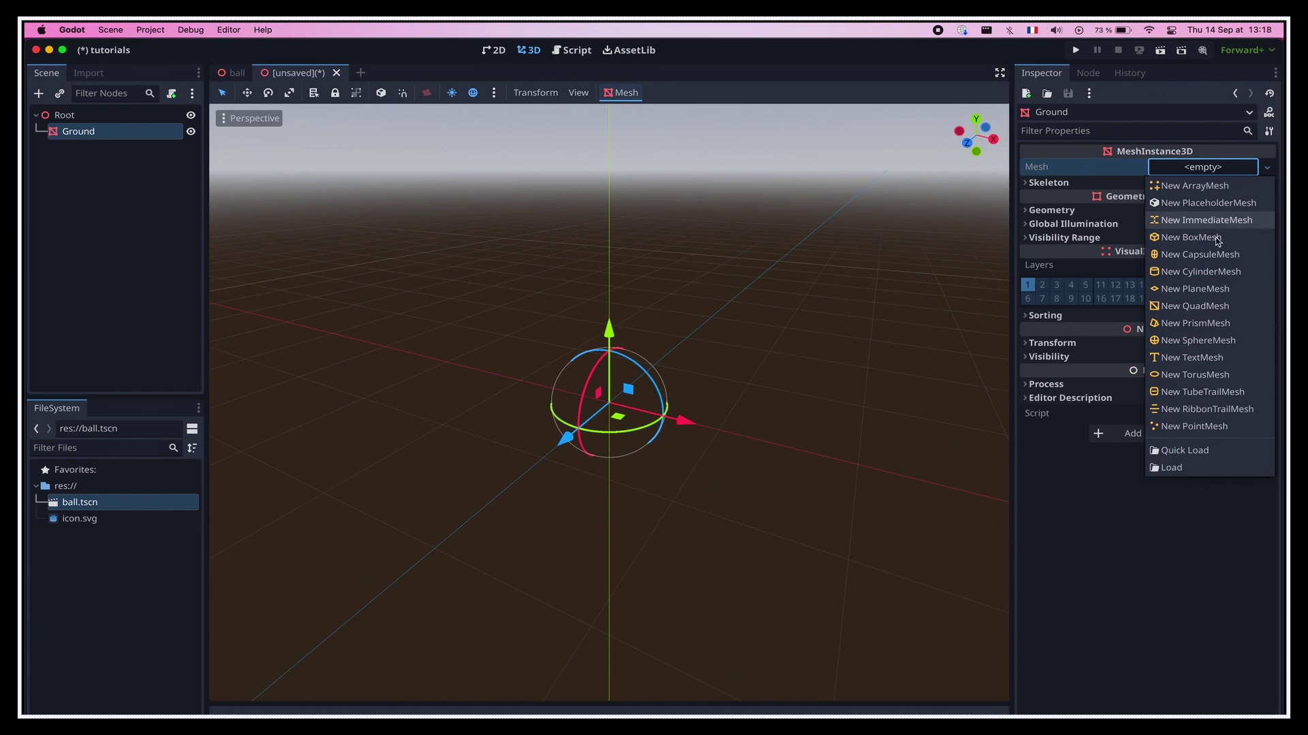
pyautogui.click(1199, 220)
pyautogui.click(1052, 380)
pyautogui.click(1066, 483)
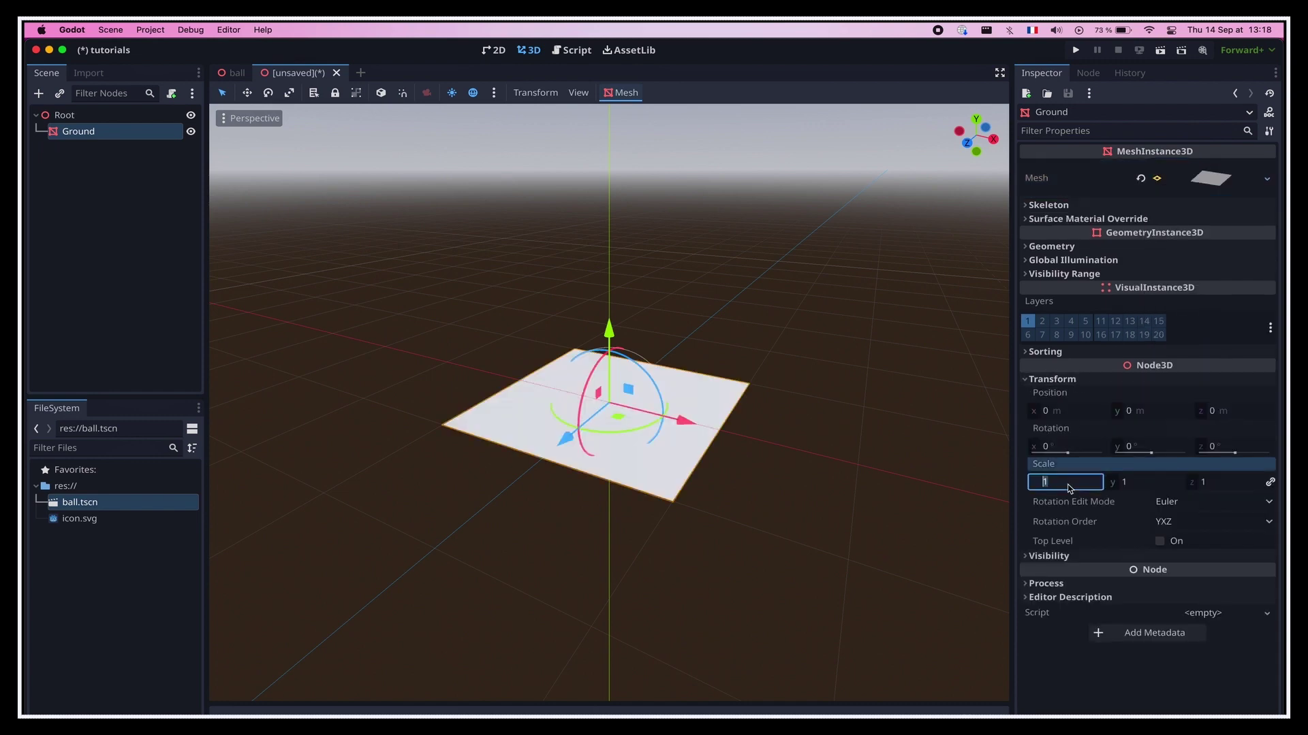
pyautogui.write('2')
pyautogui.press('Return')
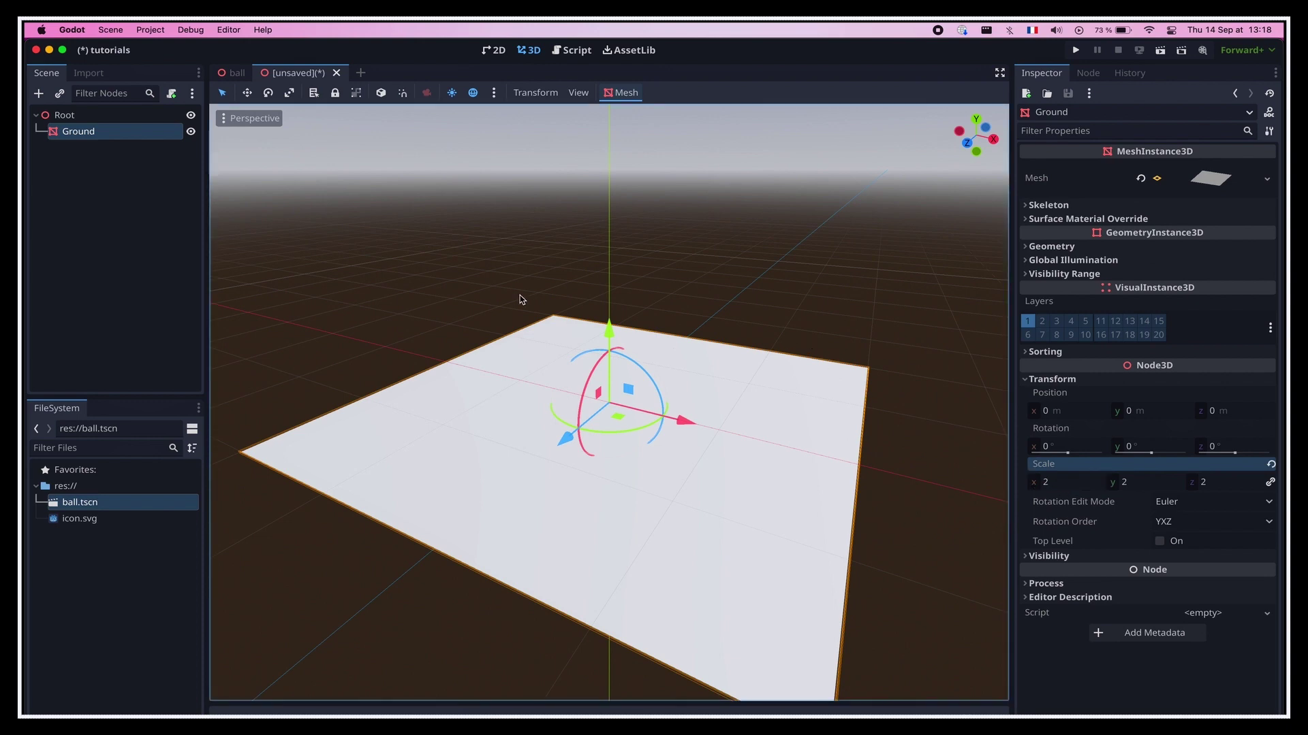
# Instance ball.tscn under Root and raise the Ball just above the ground.
pyautogui.moveTo(71, 502); pyautogui.dragTo(71, 116)
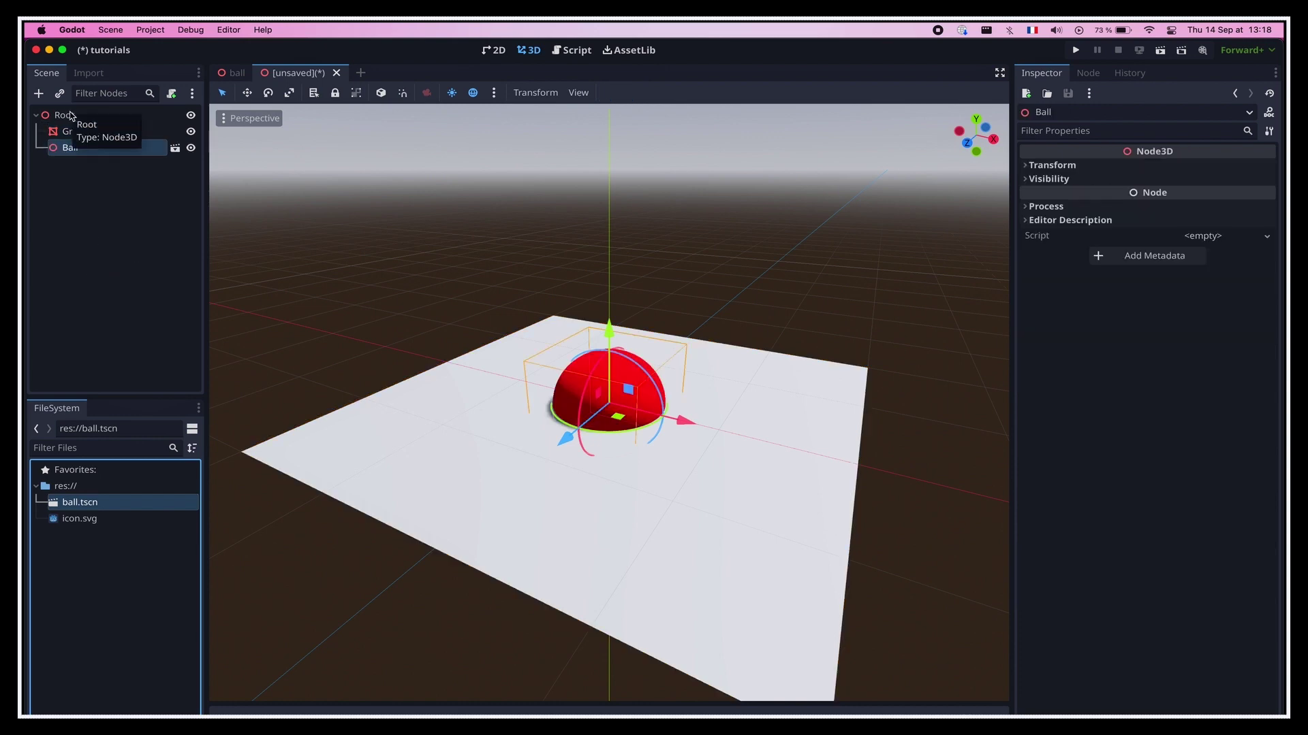
pyautogui.moveTo(608, 325); pyautogui.dragTo(609, 278)
pyautogui.click(773, 300)
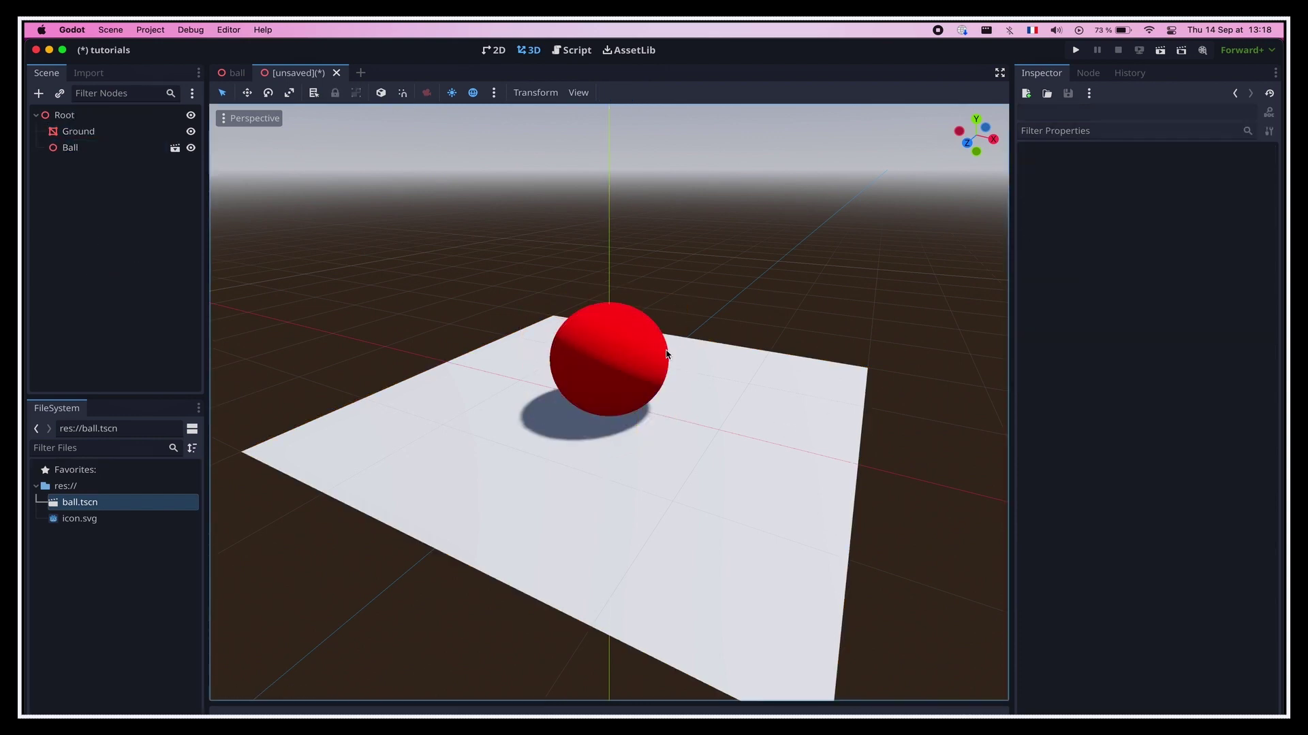
pyautogui.hscroll(10, 667, 355)
pyautogui.hscroll(10, 666, 354)
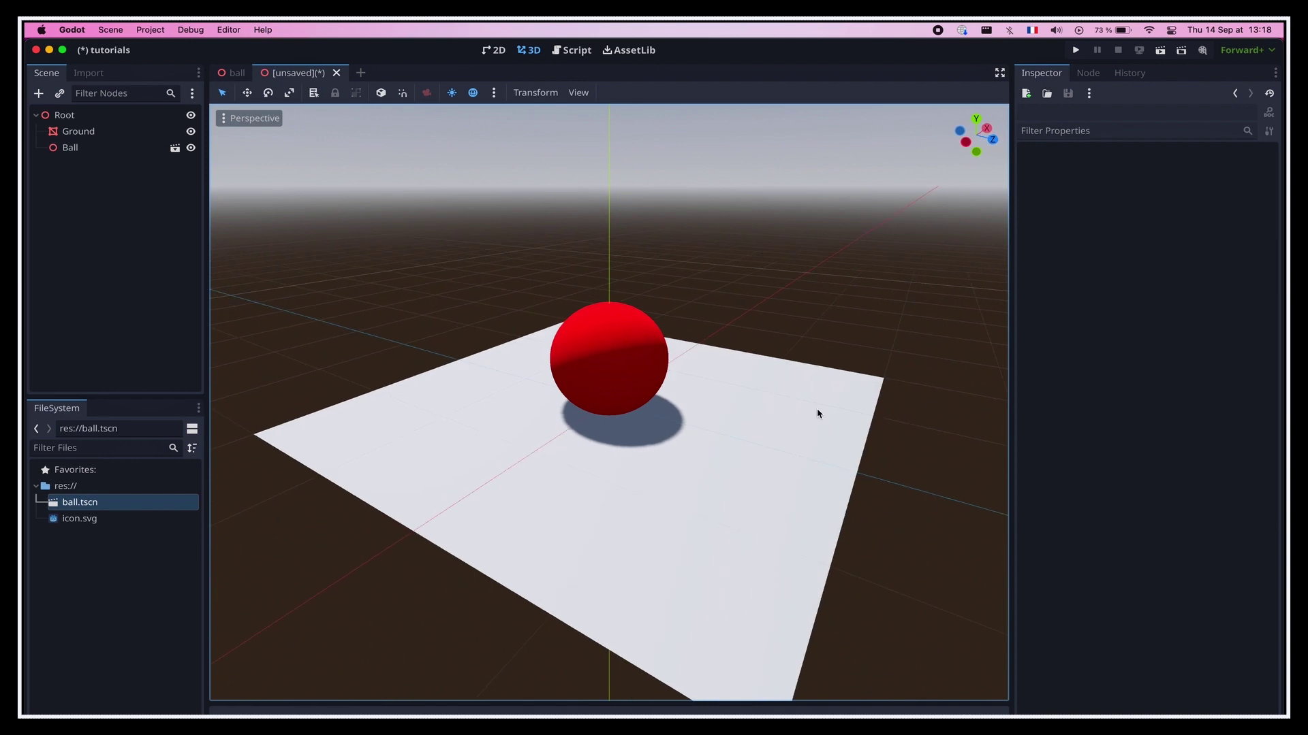
pyautogui.hscroll(10, 818, 413)
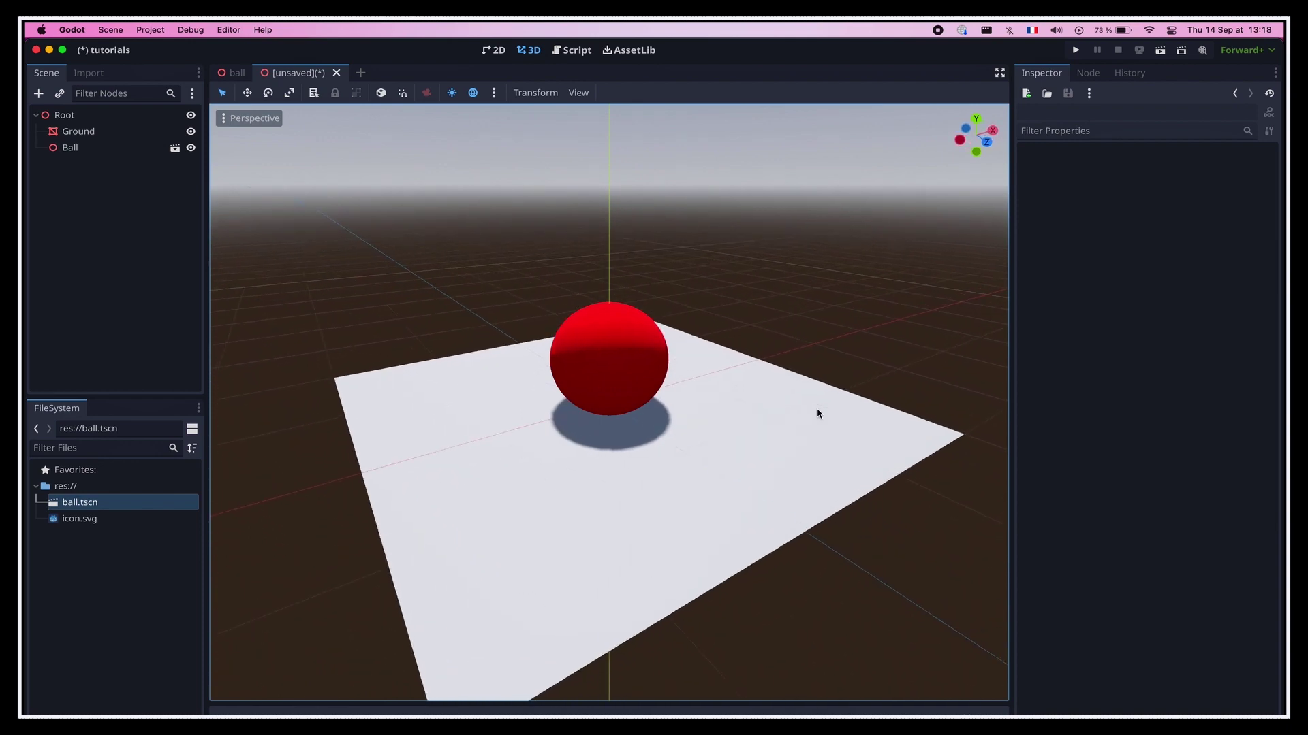
# Run the project with the current scene saved as main-scene.tscn as main scene, then close the game.
pyautogui.click(1076, 51)
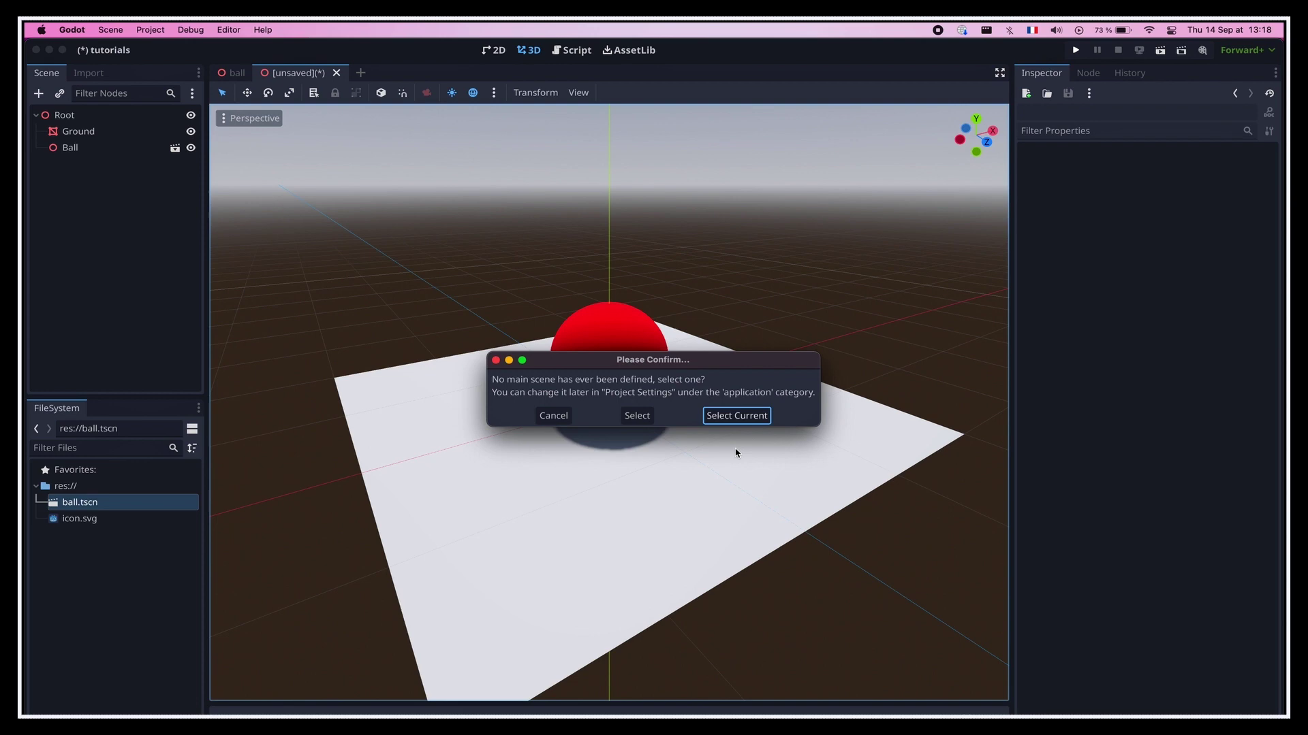
pyautogui.click(713, 421)
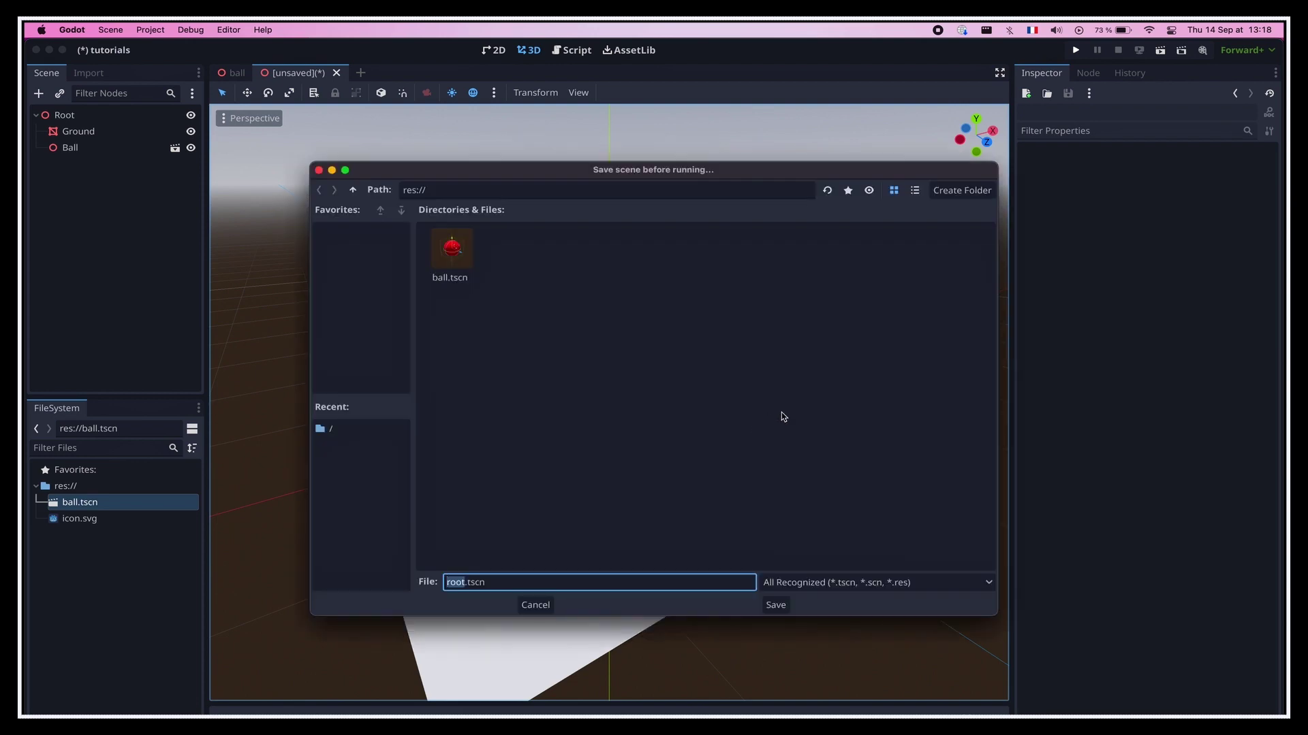
pyautogui.write('main-scene')
pyautogui.click(775, 605)
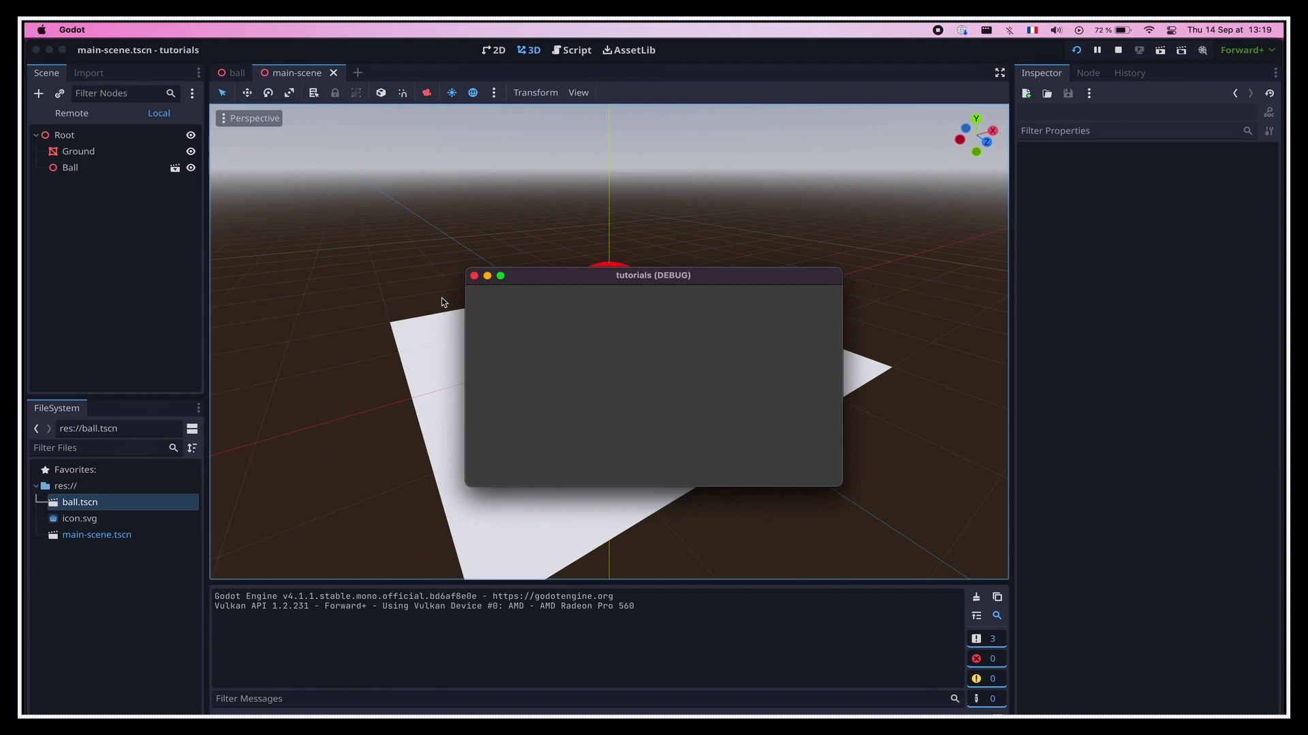
pyautogui.click(474, 277)
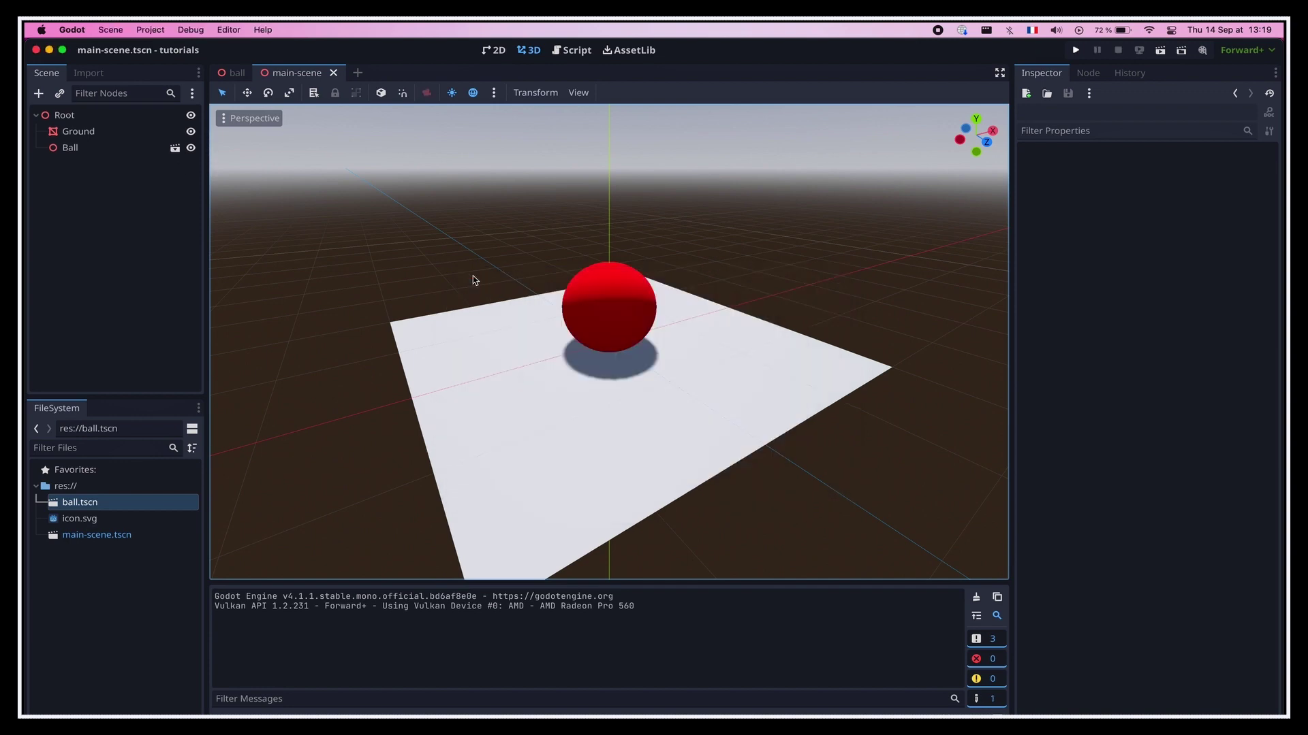
# Add a Camera3D and a DirectionalLight3D as children of Root.
pyautogui.click(85, 118)
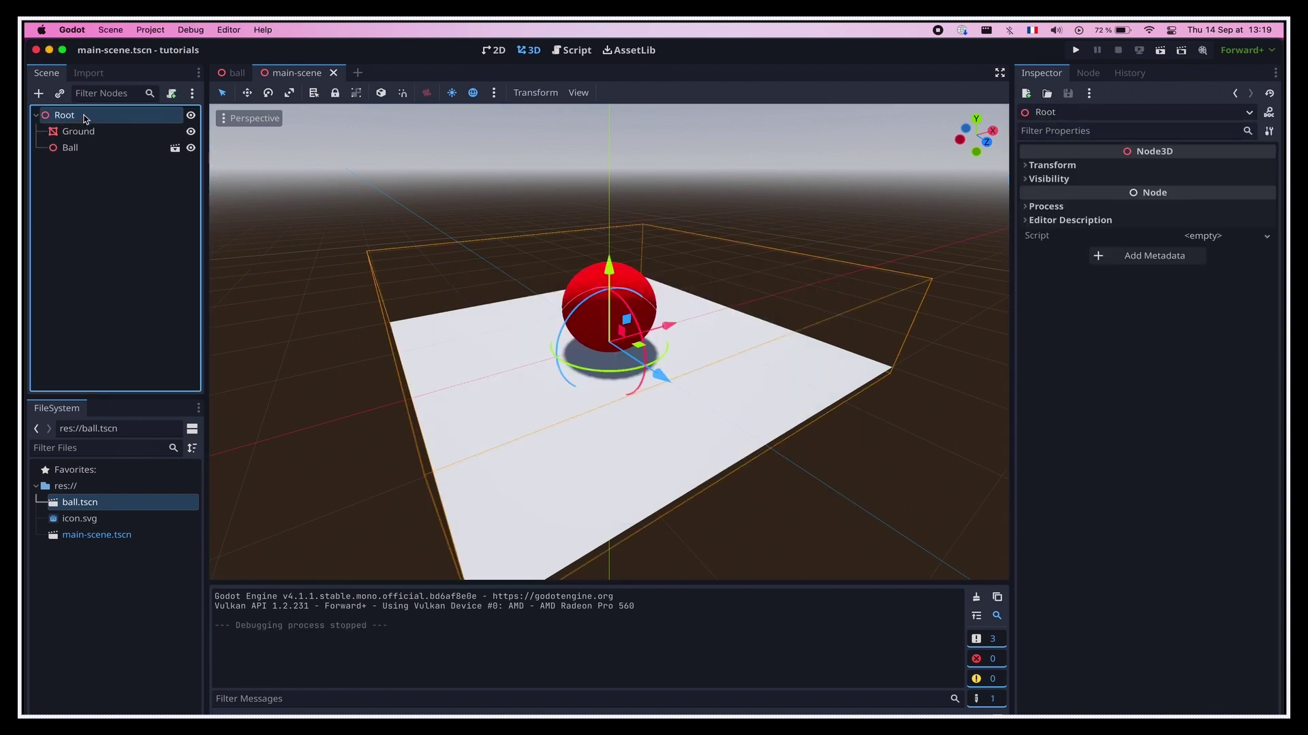
pyautogui.rightClick(85, 117)
pyautogui.click(129, 126)
pyautogui.write('camera')
pyautogui.press('Return')
pyautogui.rightClick(117, 118)
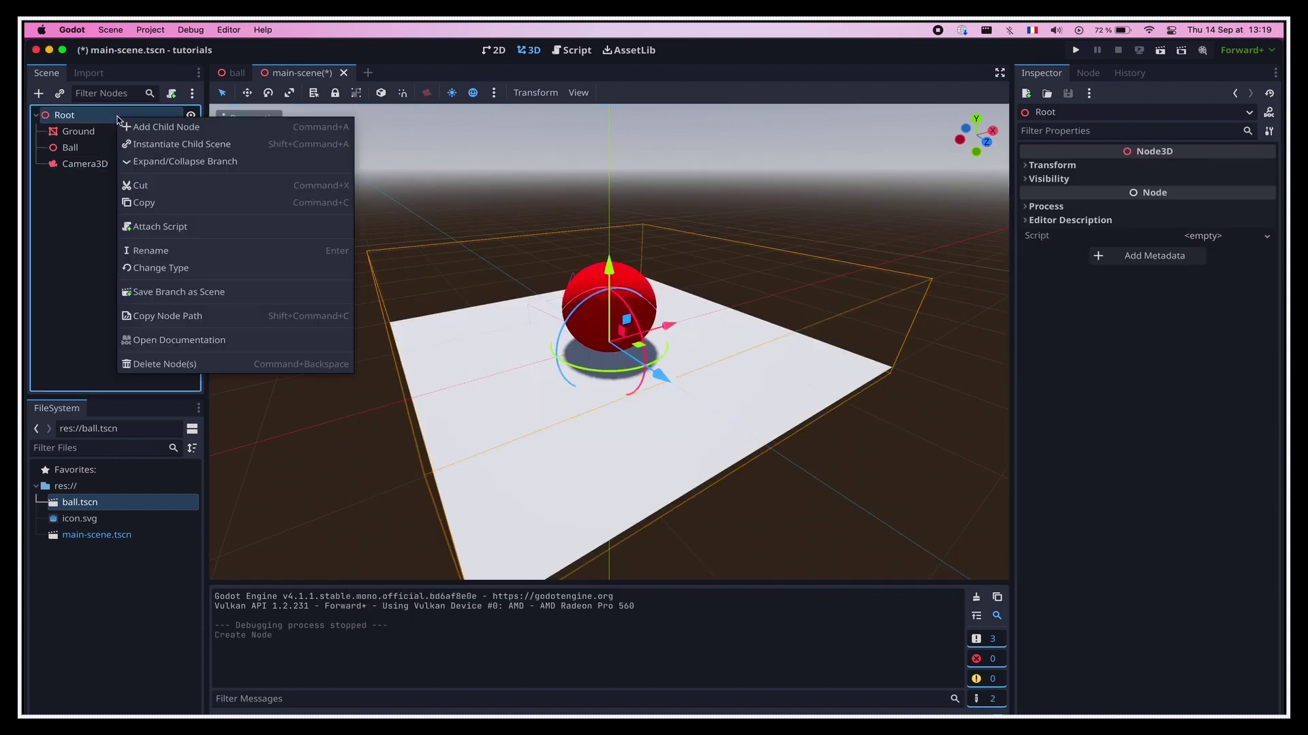
pyautogui.click(129, 127)
pyautogui.write('dire')
pyautogui.press('Return')
# Move the camera and light above Ground in the tree, then raise and tilt the light to brighten the ground.
pyautogui.keyDown('shift'); pyautogui.click(86, 164); pyautogui.keyUp('shift')
pyautogui.moveTo(85, 164); pyautogui.dragTo(92, 126)
pyautogui.click(102, 147)
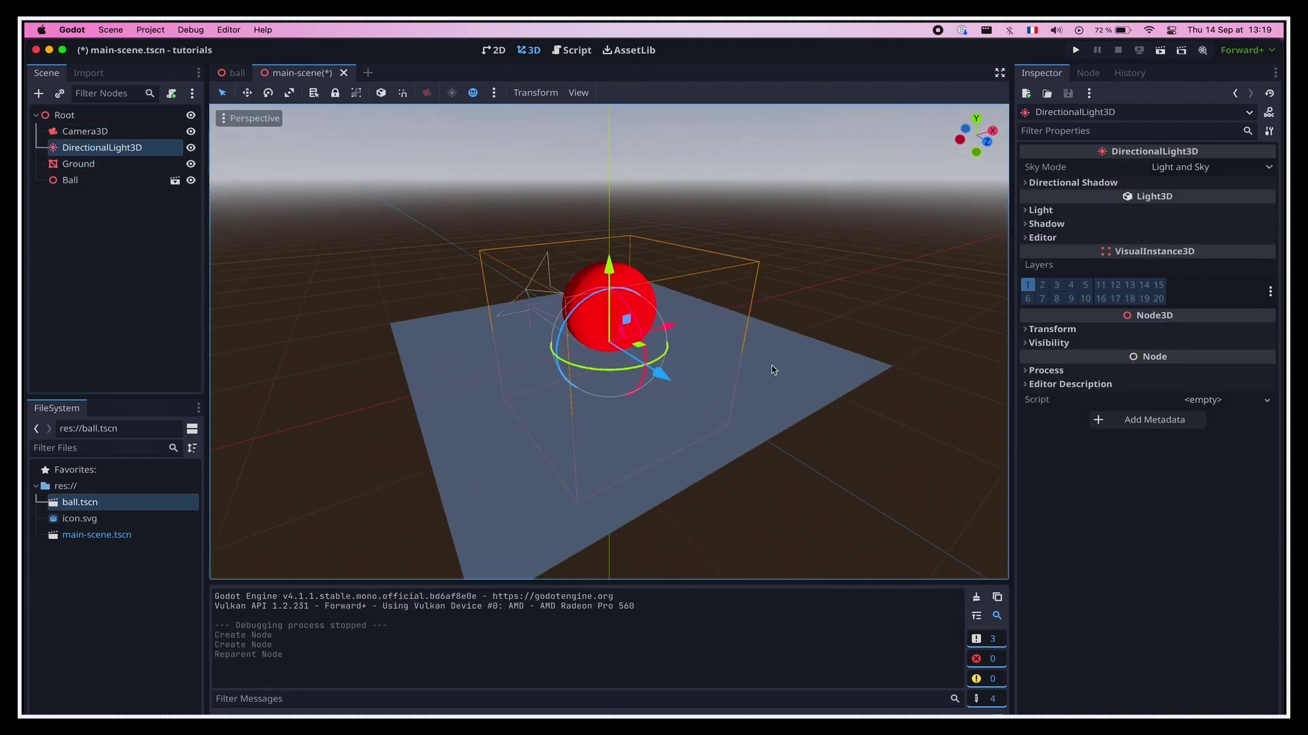
pyautogui.hscroll(-5, 773, 370)
pyautogui.moveTo(671, 331); pyautogui.dragTo(788, 319)
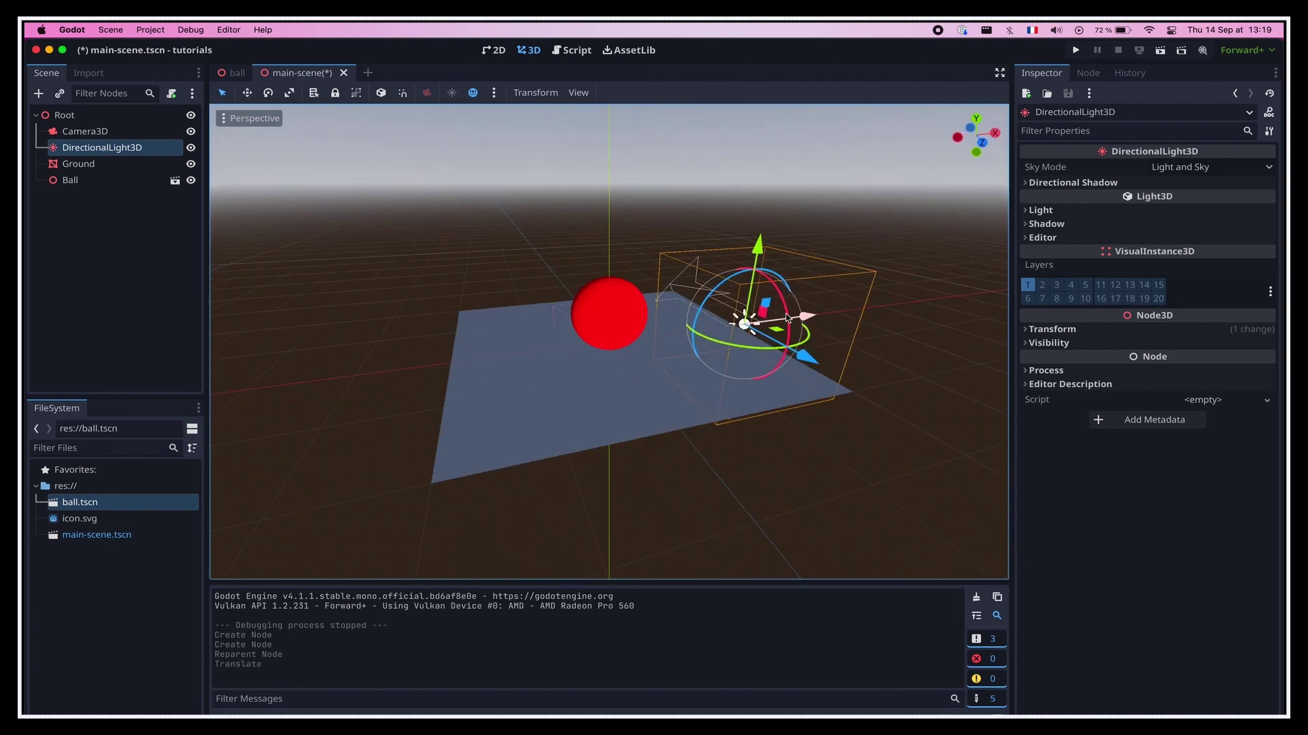
pyautogui.moveTo(756, 262); pyautogui.dragTo(759, 214)
pyautogui.moveTo(804, 286); pyautogui.dragTo(749, 293)
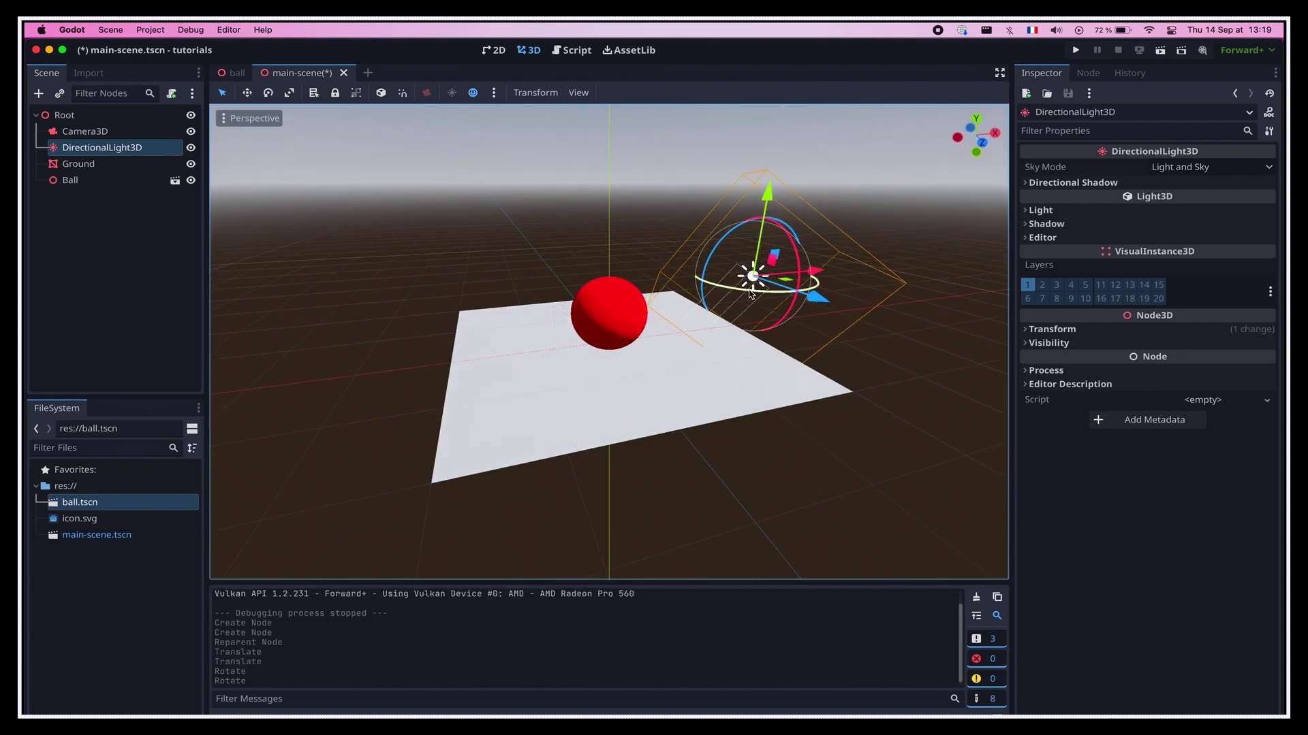
pyautogui.click(131, 132)
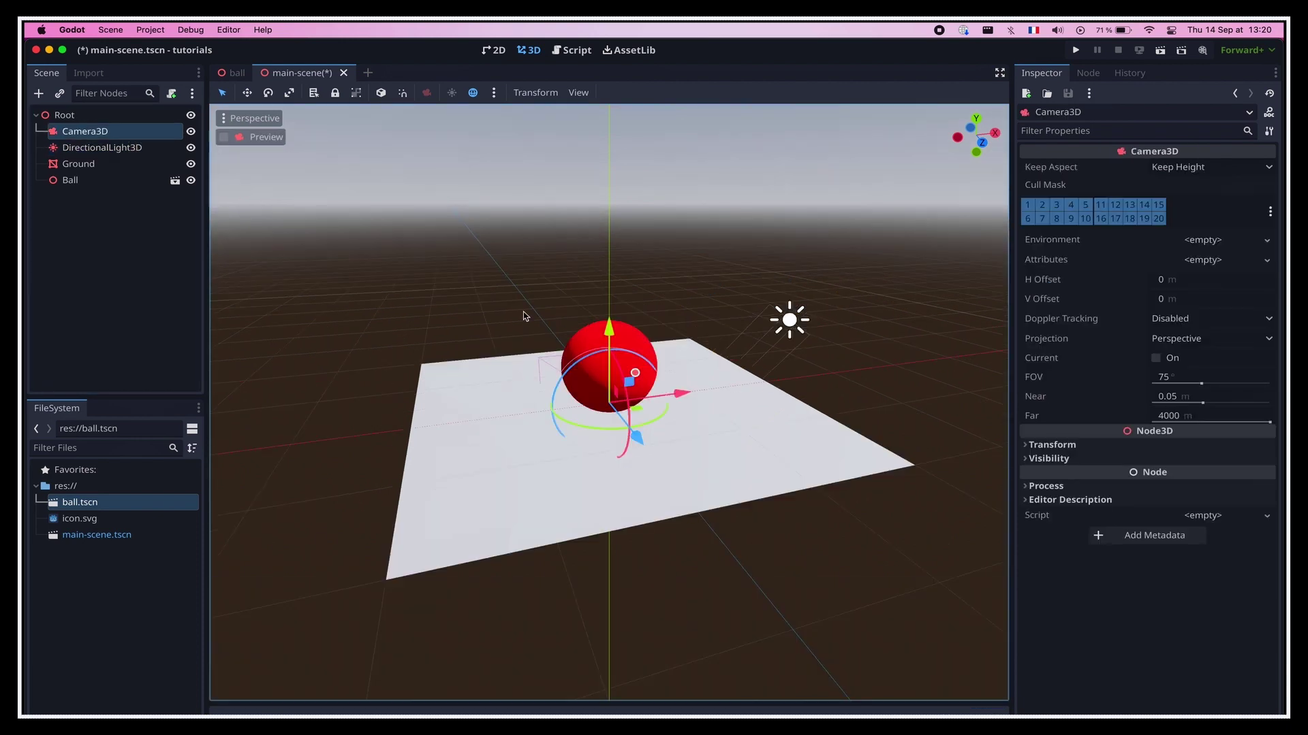
# Hide the bottom panel, switch to 2 Viewports, and enable camera Preview in the lower viewport.
pyautogui.hotkey('alt', 'o')
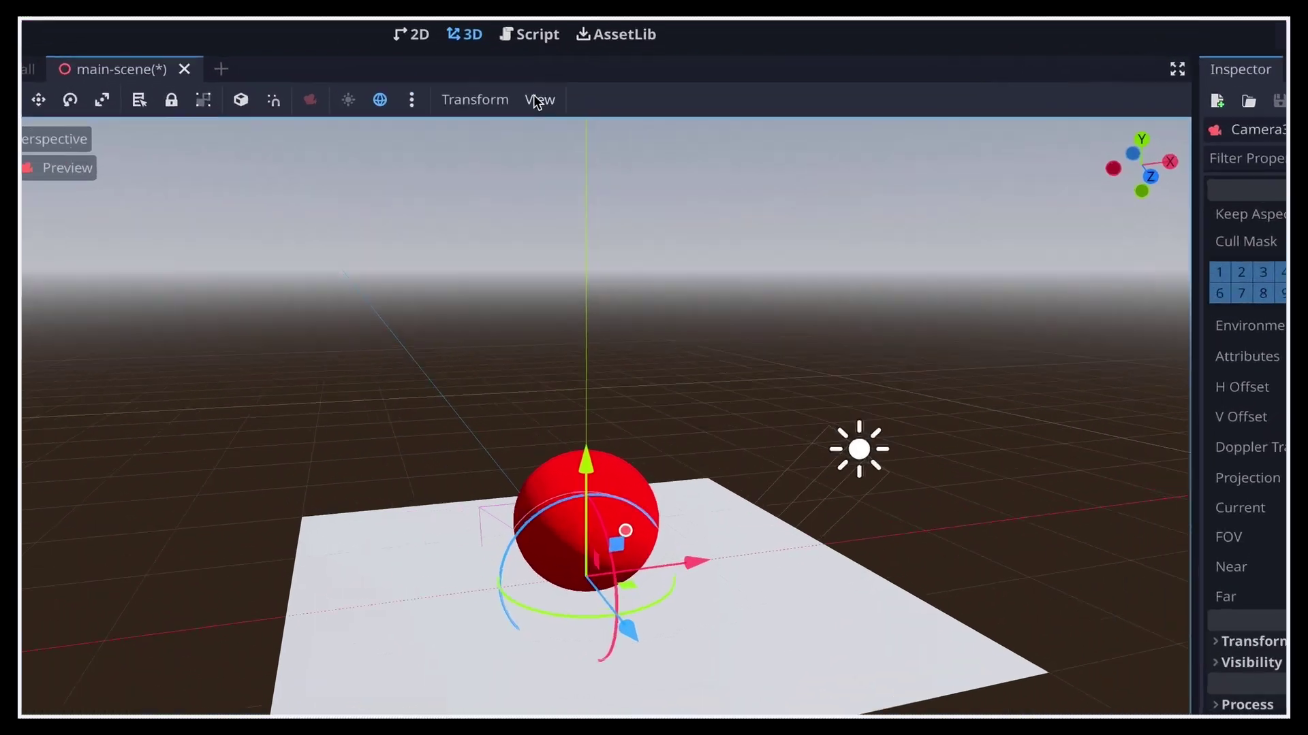
pyautogui.click(578, 92)
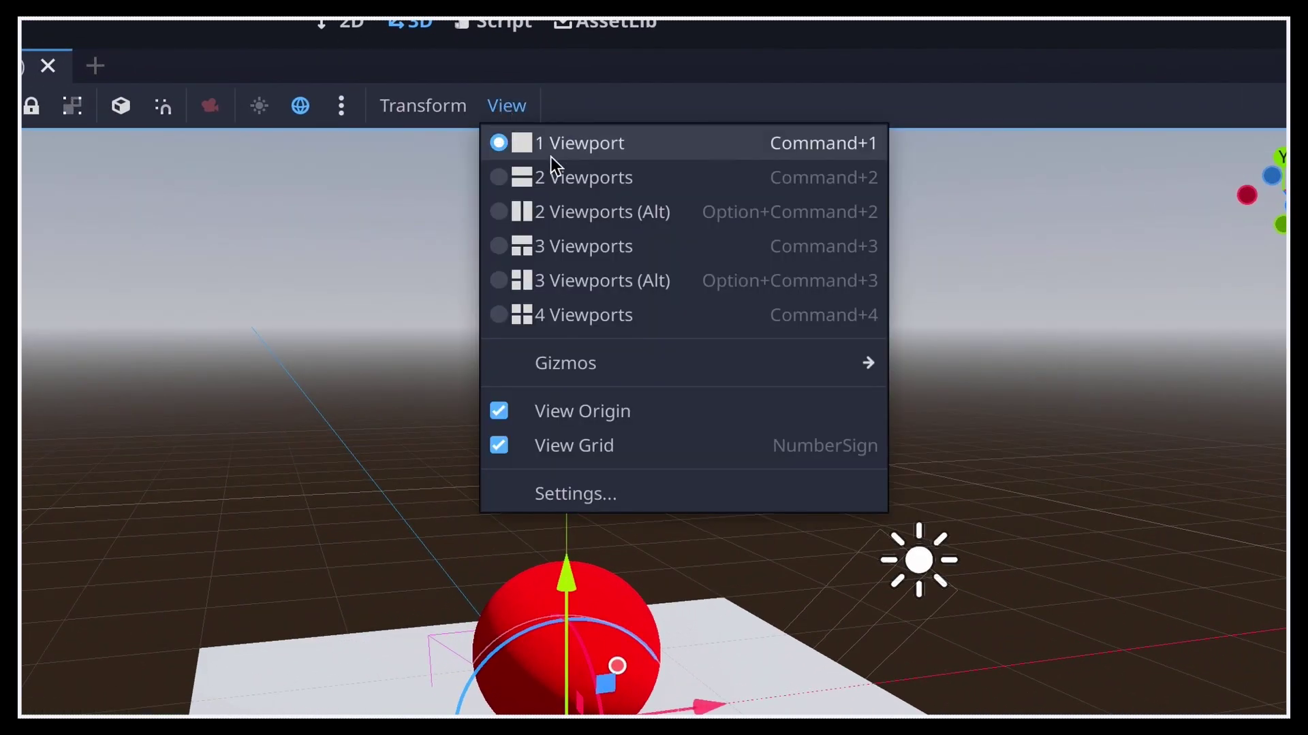
pyautogui.click(696, 180)
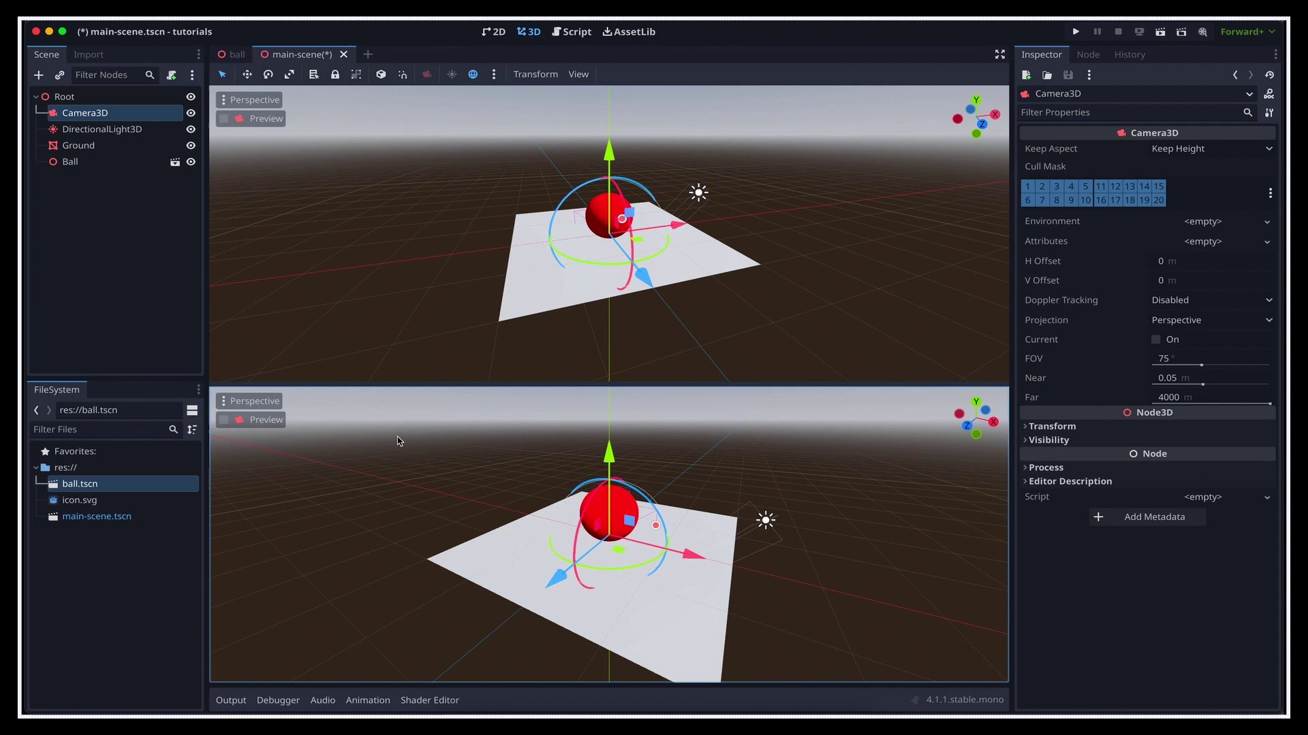
pyautogui.click(226, 423)
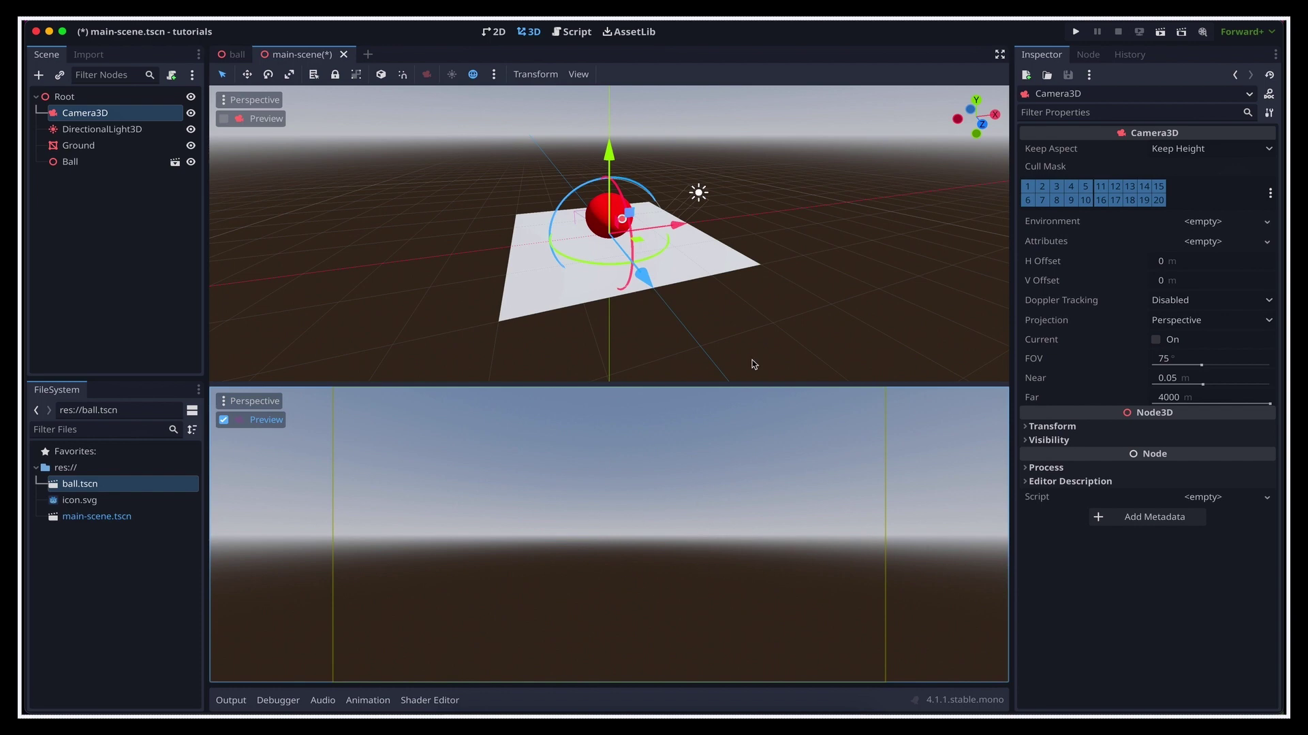
# Set the Camera3D field of view to 30.
pyautogui.moveTo(754, 365); pyautogui.dragTo(826, 304, button='middle')
pyautogui.moveTo(538, 269); pyautogui.dragTo(456, 232)
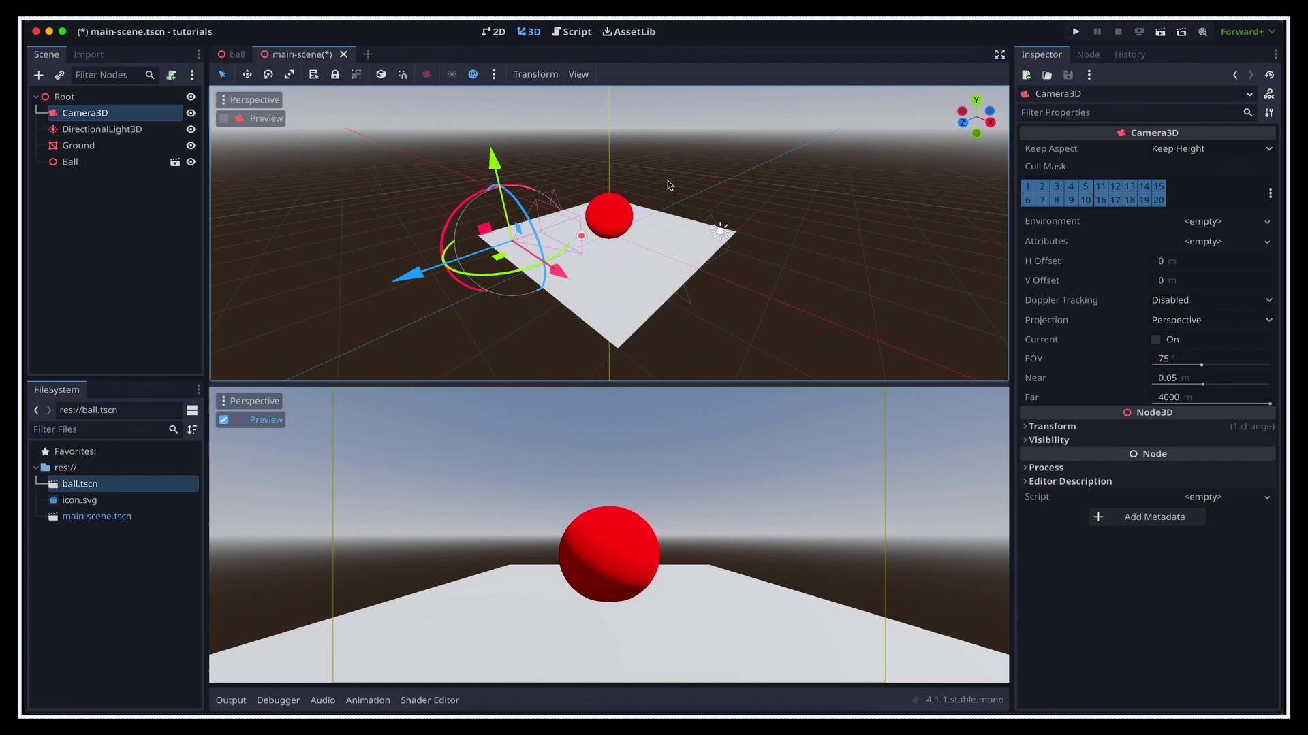
pyautogui.click(1172, 364)
pyautogui.write('30')
pyautogui.press('Return')
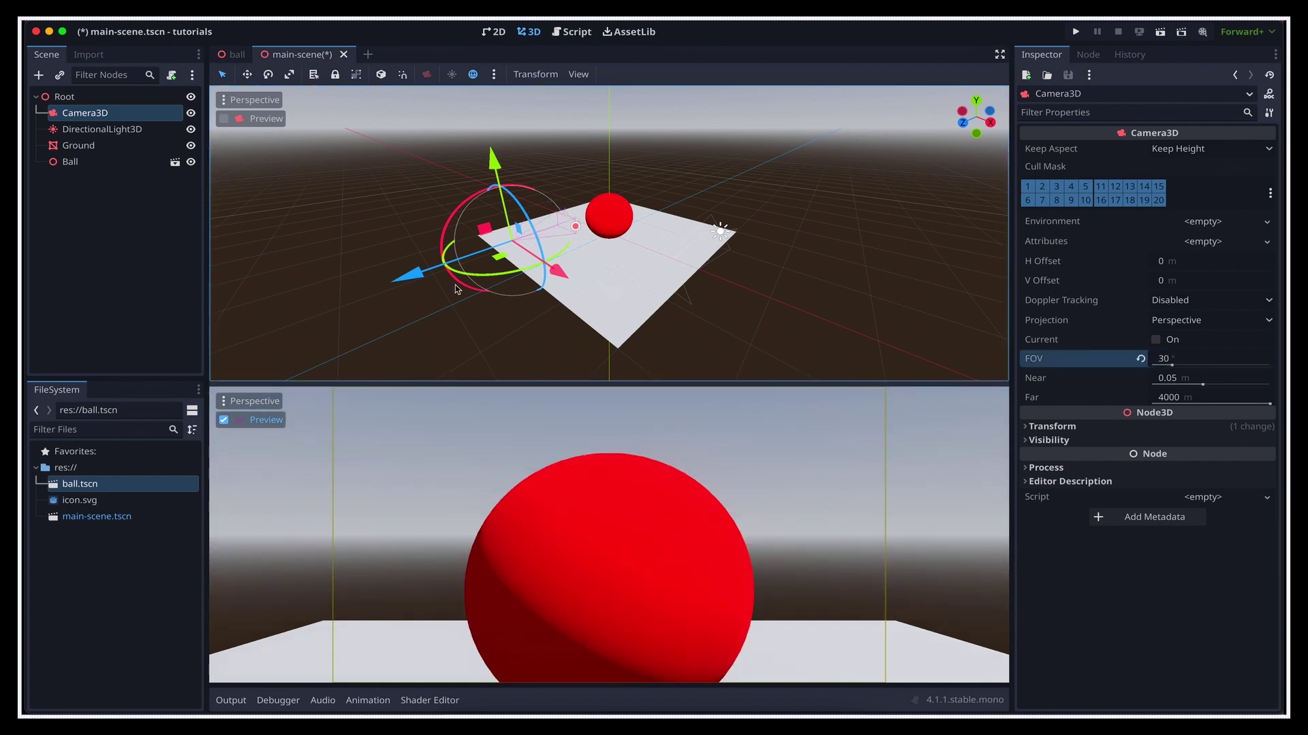
# Move the camera with the global-space Move tool so the preview frames the ball.
pyautogui.moveTo(489, 173); pyautogui.dragTo(525, 201)
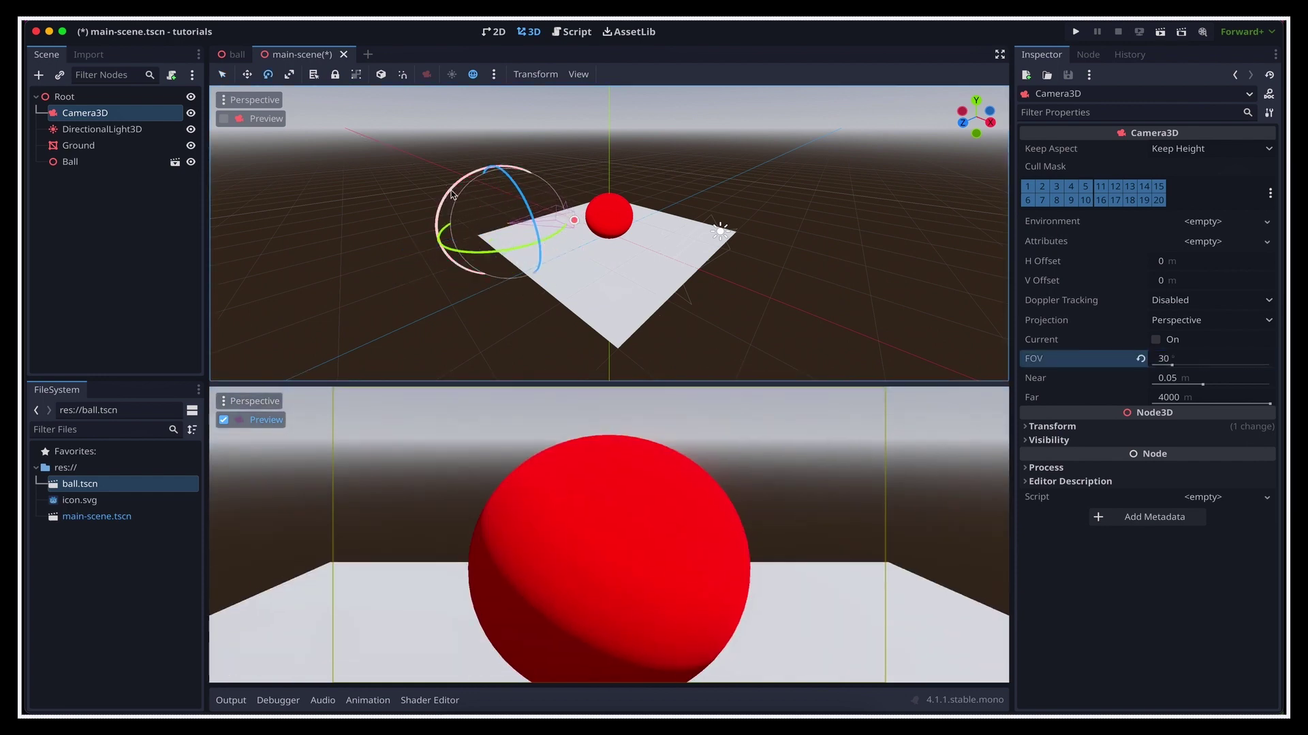
pyautogui.press('w')
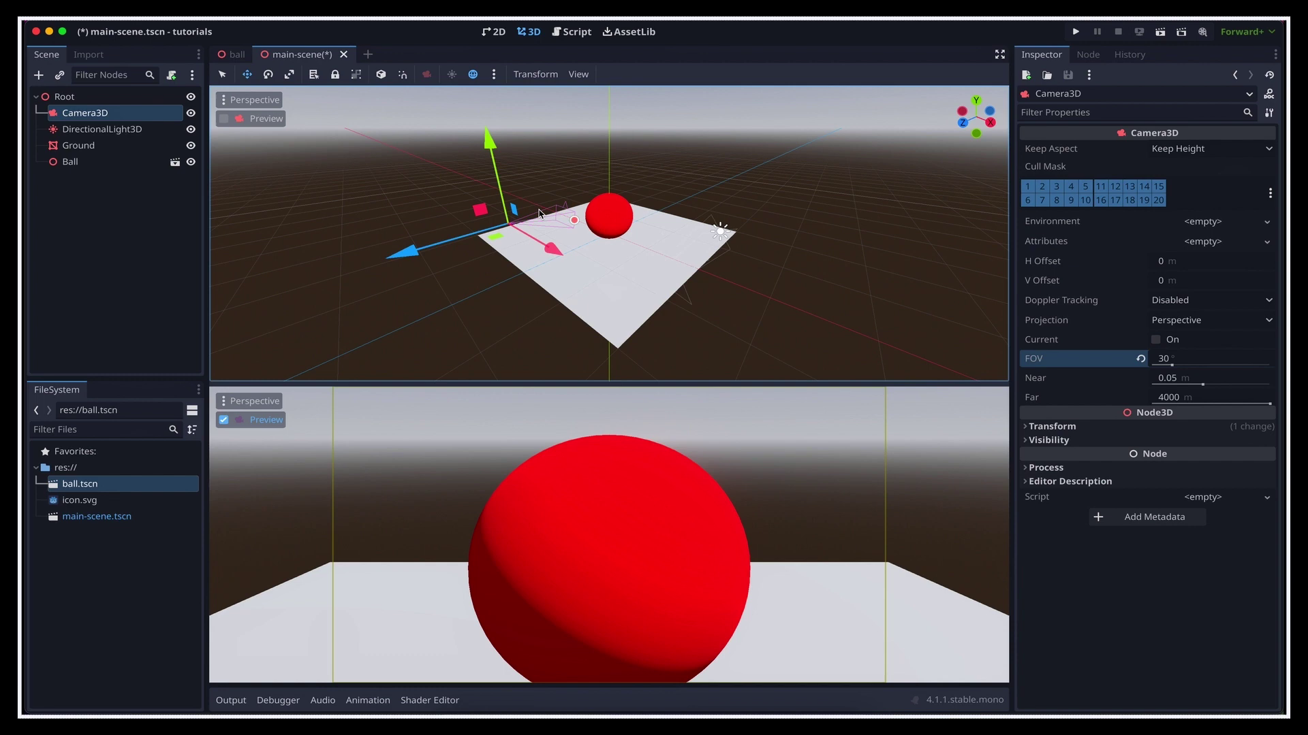
pyautogui.press('t')
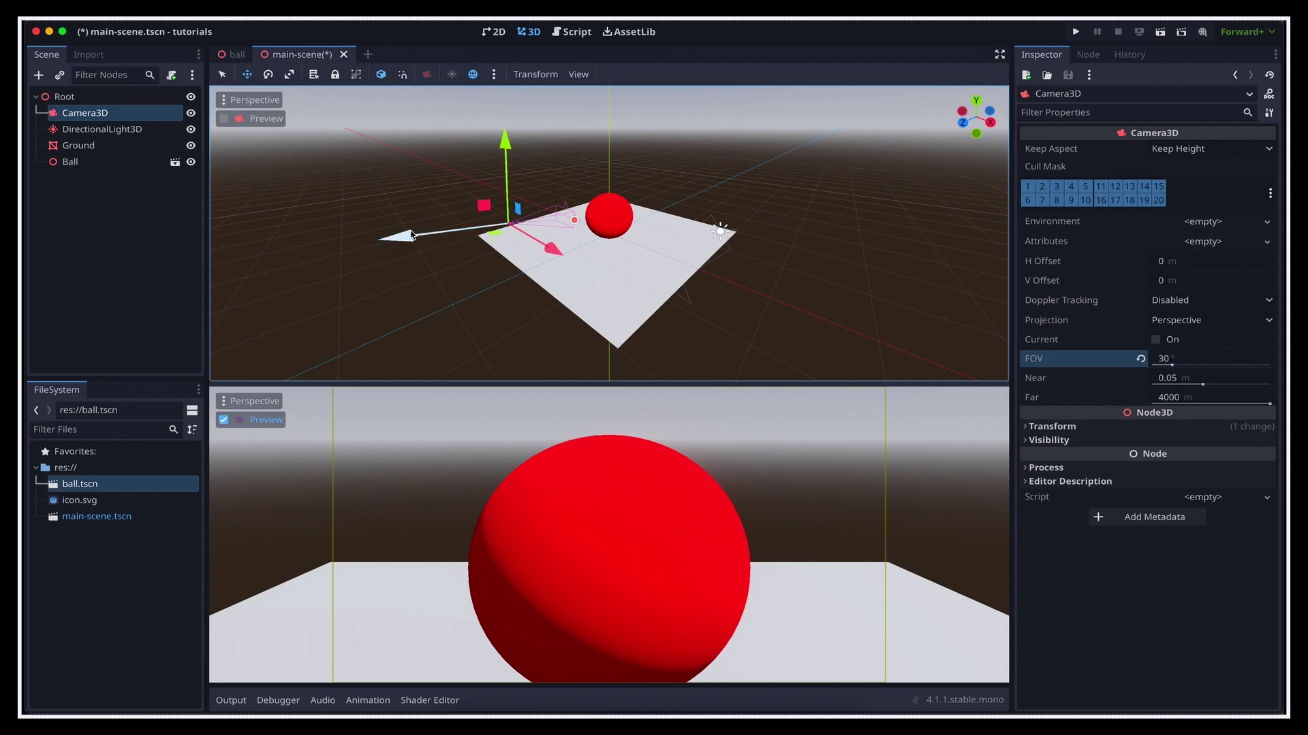
pyautogui.moveTo(411, 238); pyautogui.dragTo(25, 277)
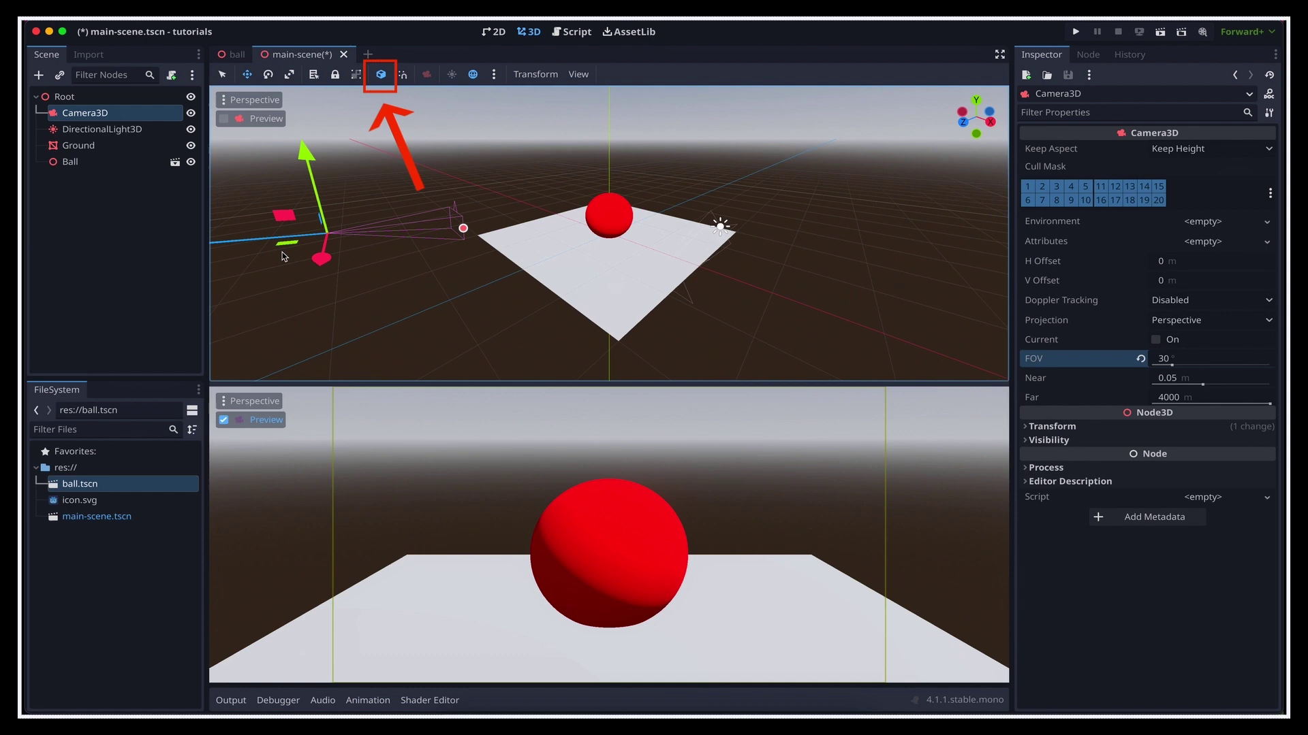
pyautogui.moveTo(282, 256); pyautogui.dragTo(382, 272)
# Save main-scene.tscn with the Ball raised above the ground.
pyautogui.hotkey('ctrl', 's')
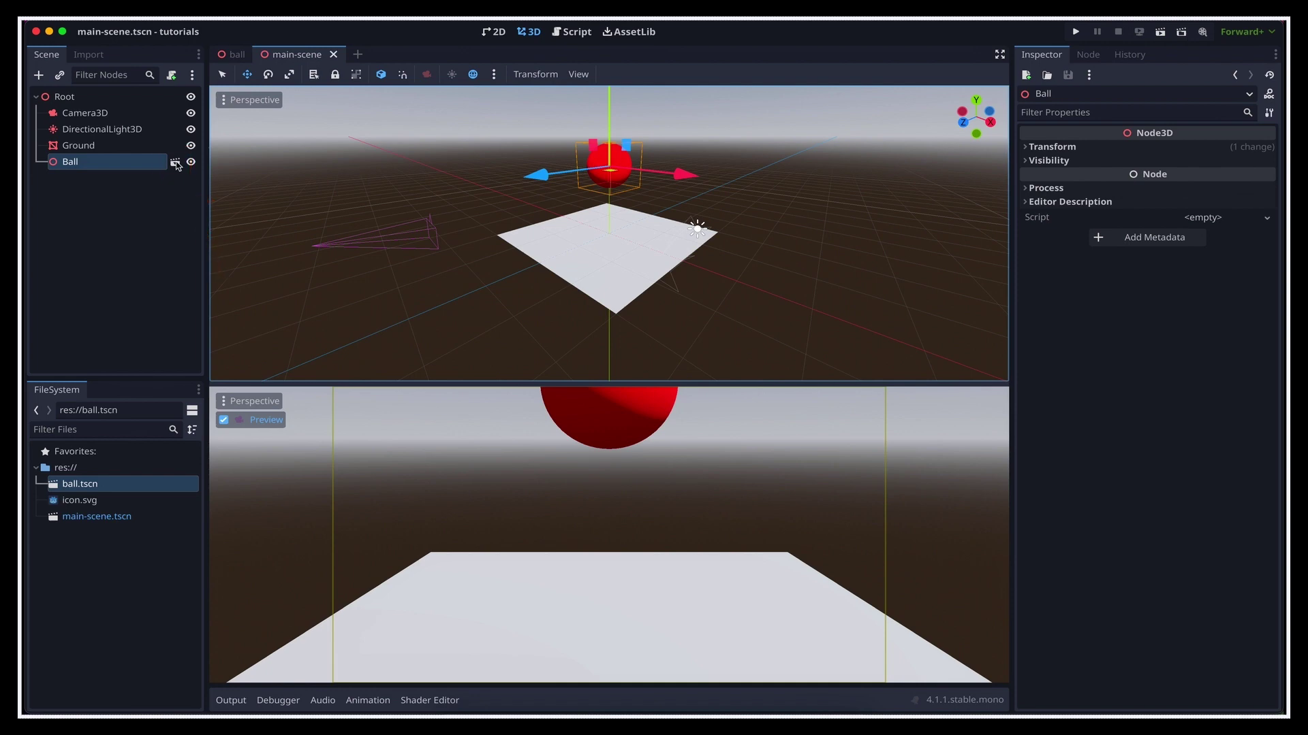
# Open ball.tscn for editing from the Ball node's scene icon.
pyautogui.click(175, 162)
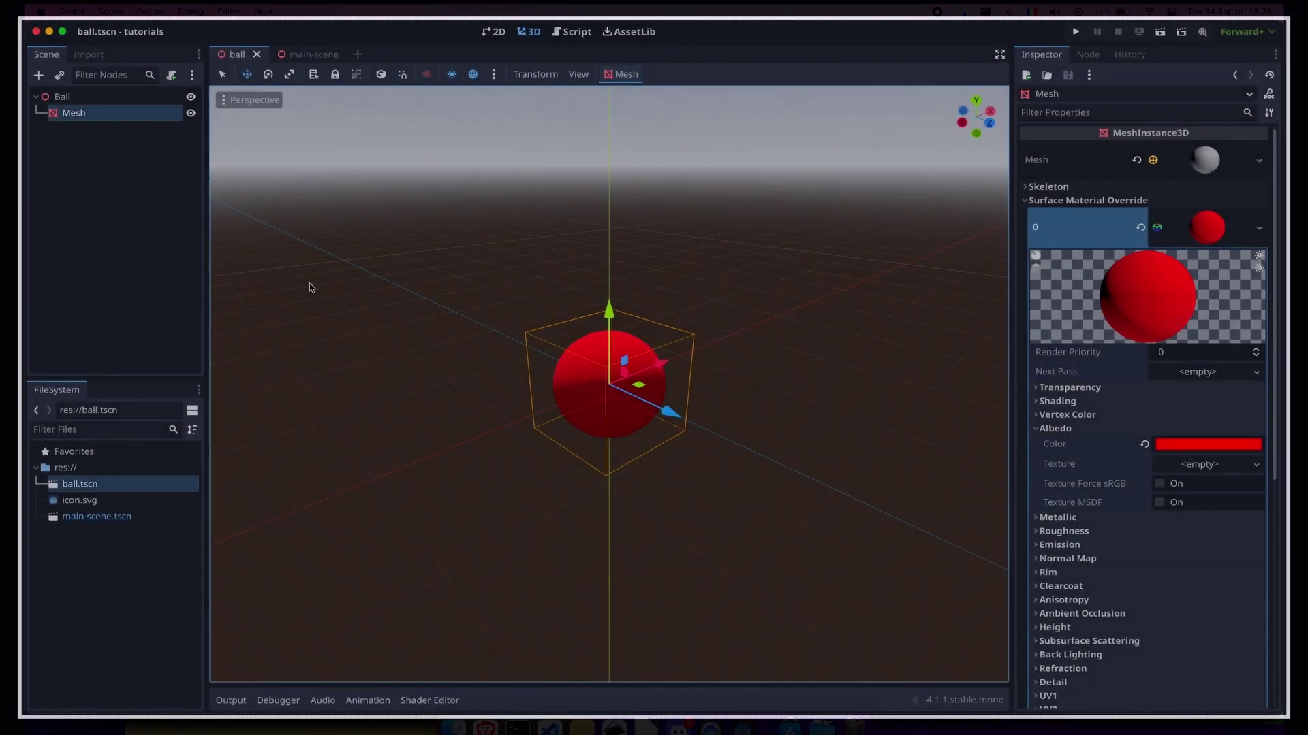
# Add a RigidBody3D child node to Ball.
pyautogui.click(108, 99)
pyautogui.rightClick(107, 99)
pyautogui.click(142, 111)
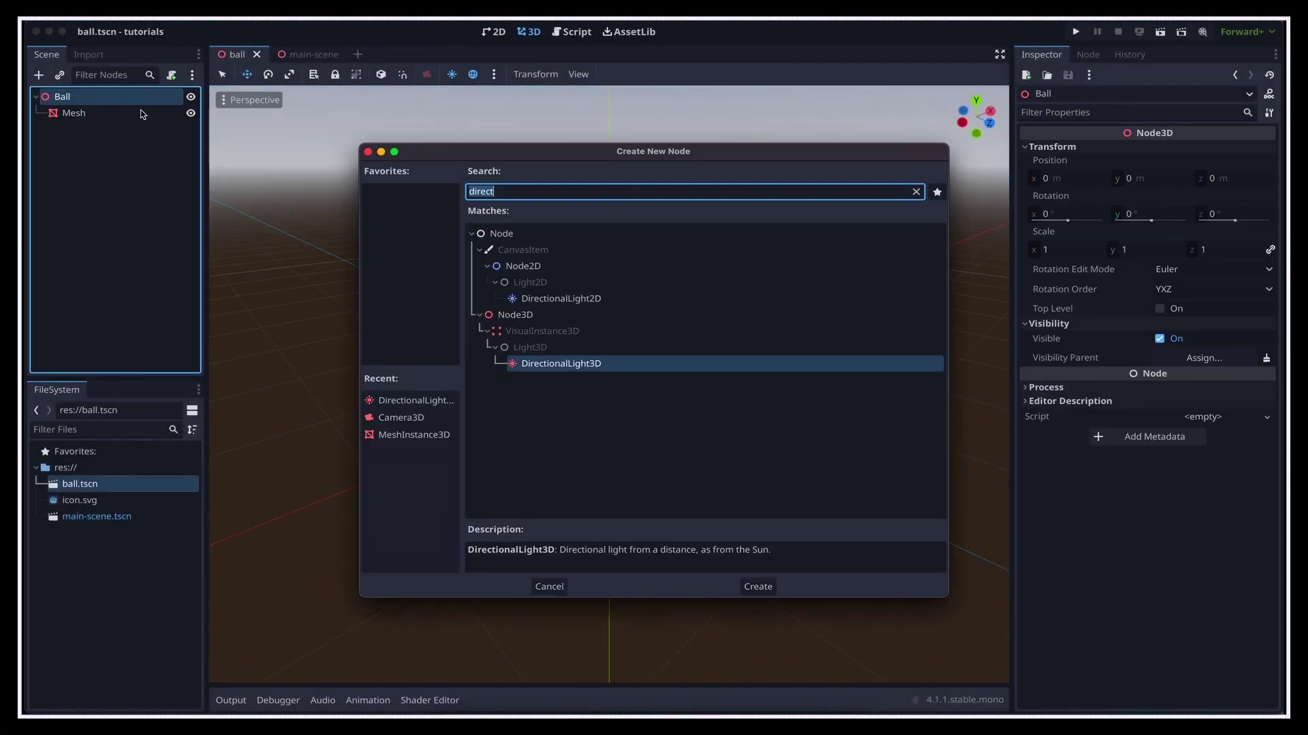
pyautogui.write('rigid')
pyautogui.press('Return')
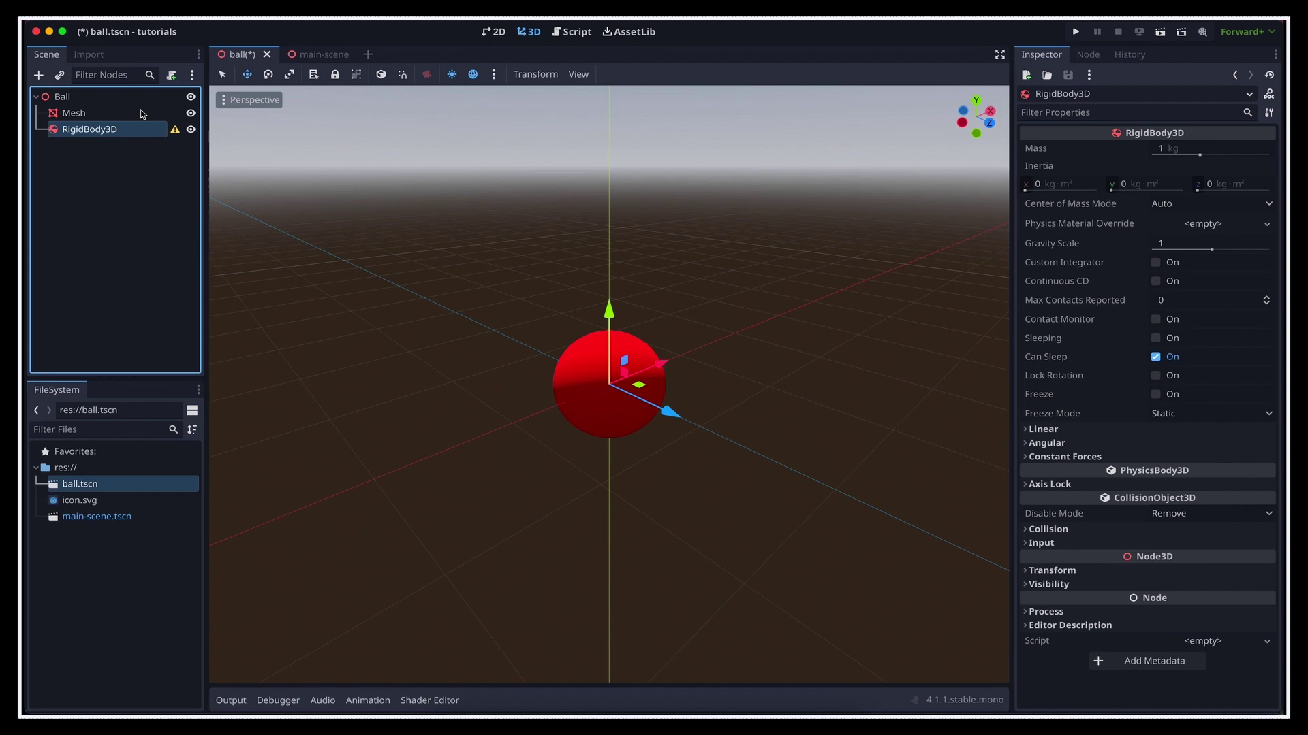
# Add a CollisionShape3D, which ends up nested under the RigidBody3D.
pyautogui.click(123, 99)
pyautogui.rightClick(121, 98)
pyautogui.click(160, 111)
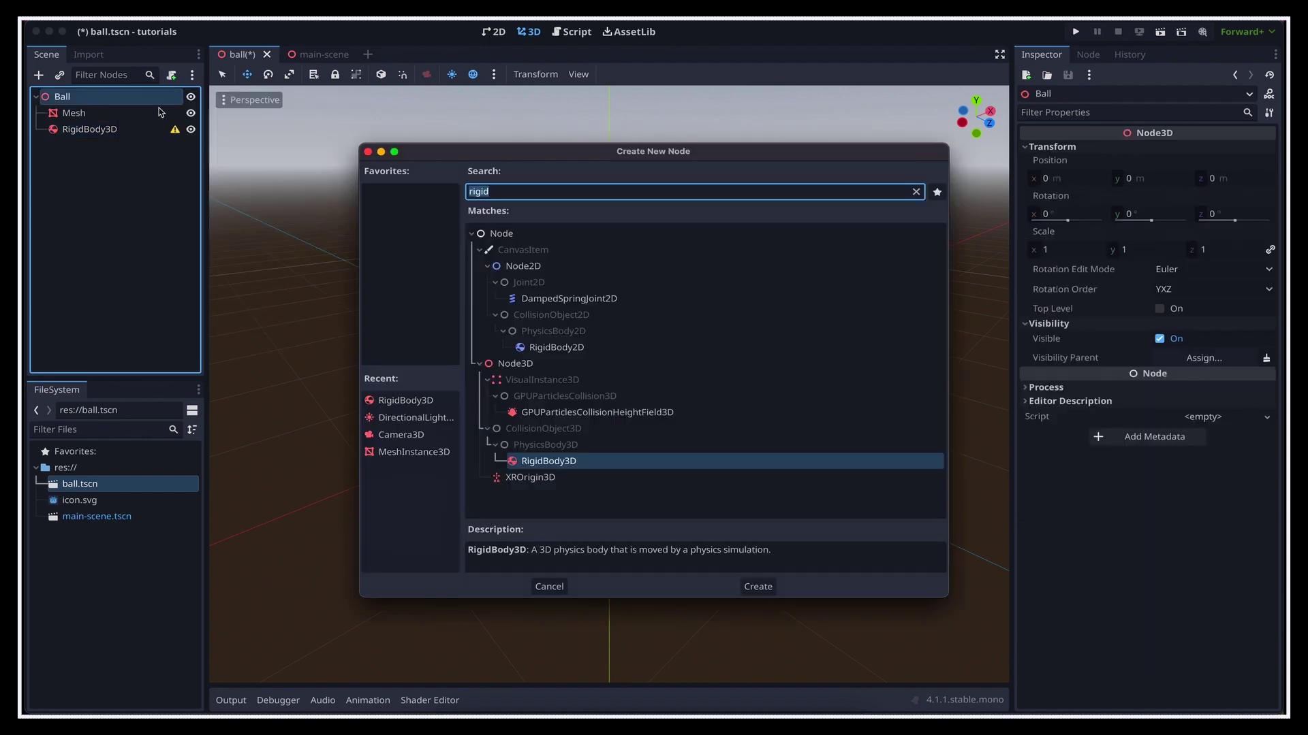
pyautogui.write('collis')
pyautogui.press('Return')
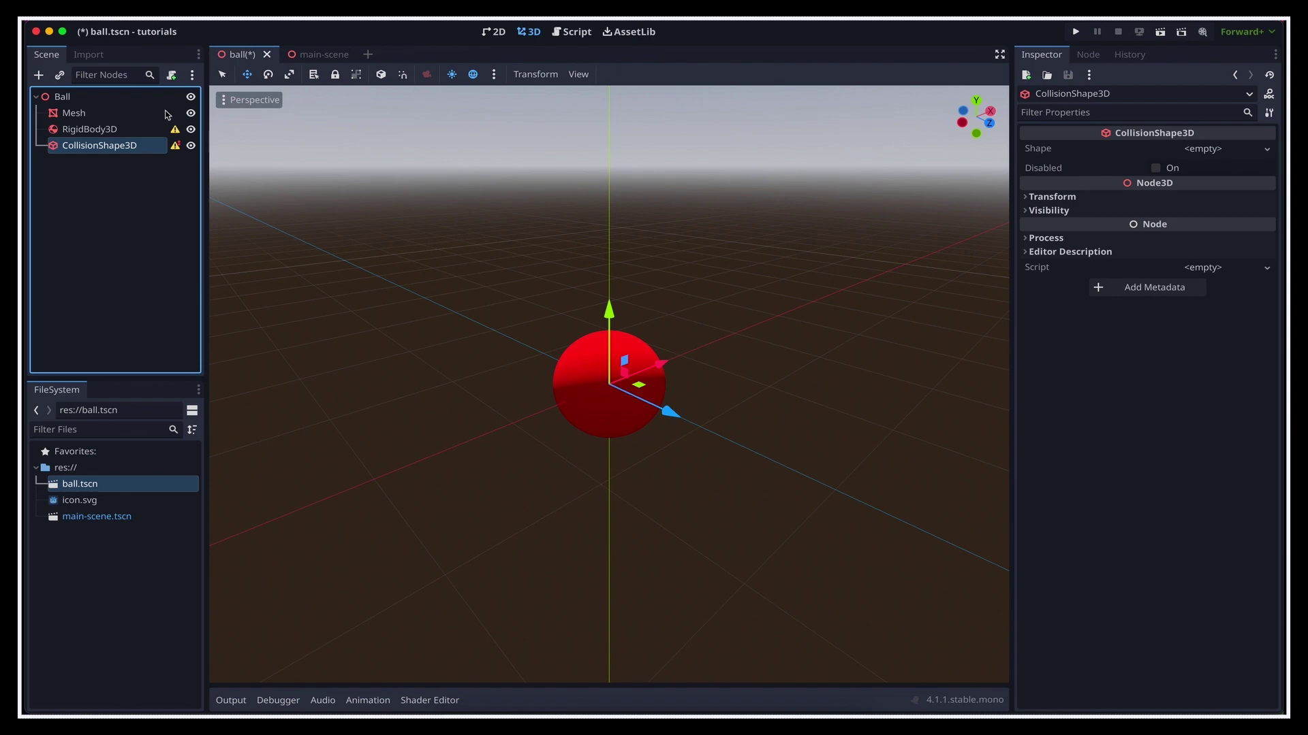
pyautogui.moveTo(175, 129)
# Nest CollisionShape3D under RigidBody3D, give it a new SphereShape3D, and save ball.tscn.
pyautogui.moveTo(64, 146); pyautogui.dragTo(81, 133)
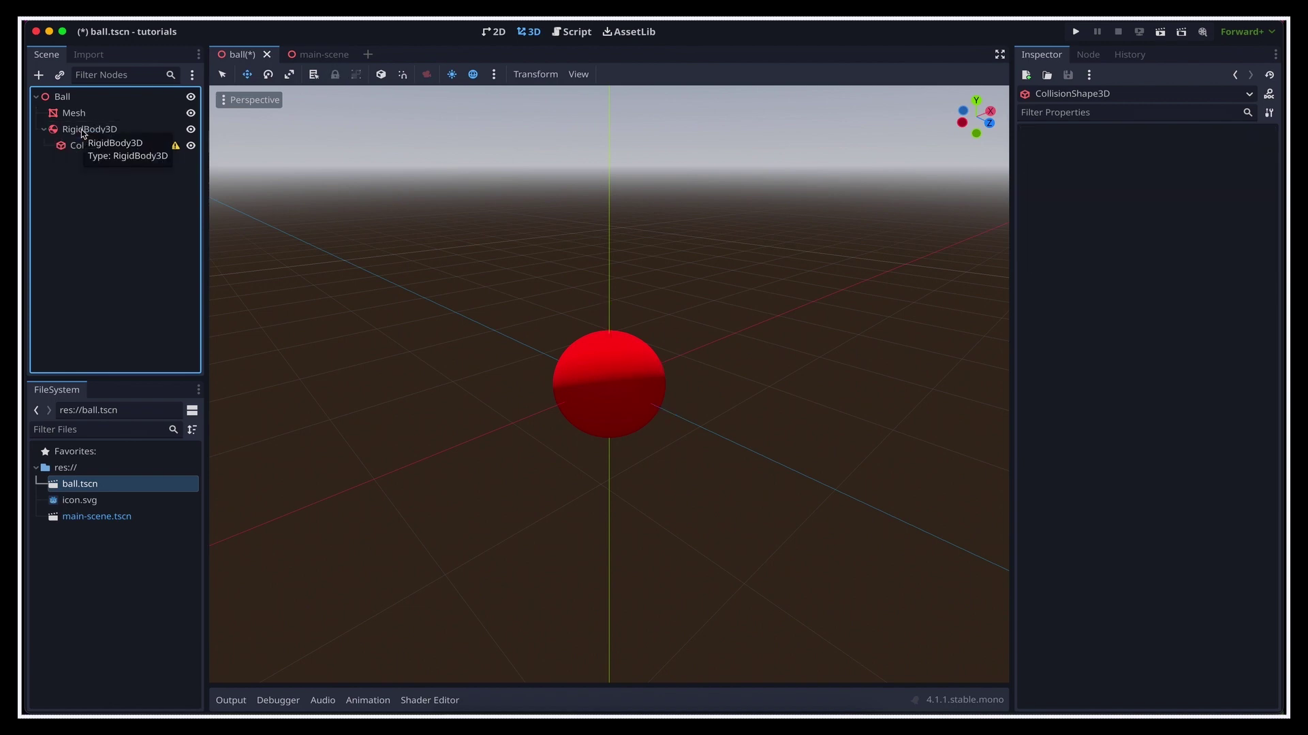
pyautogui.click(134, 148)
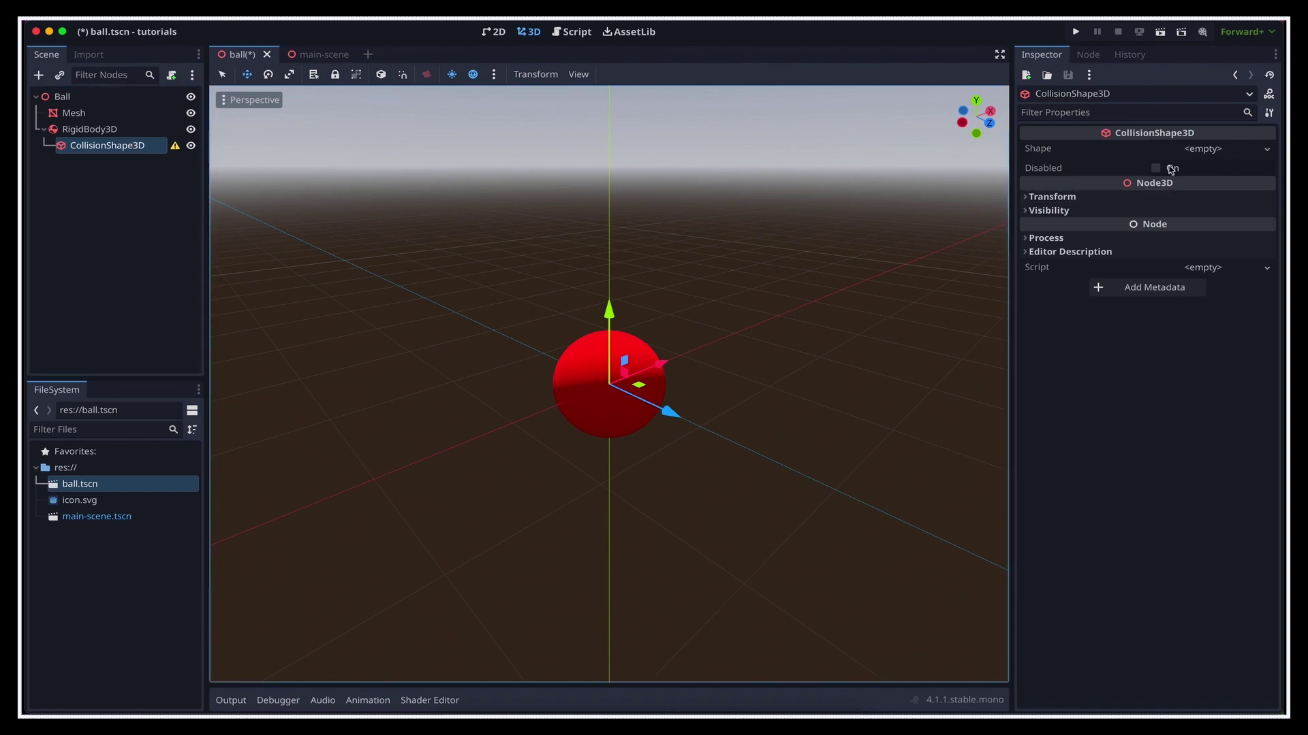
pyautogui.click(1231, 150)
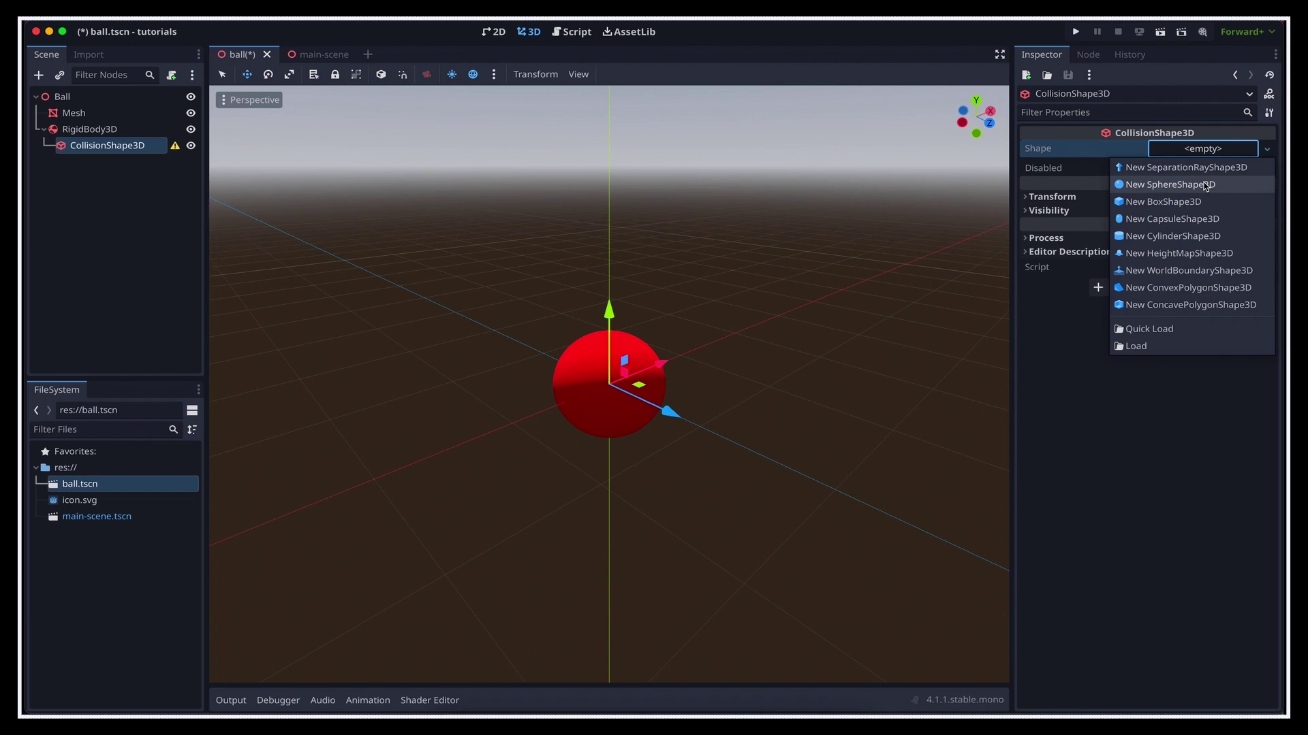
pyautogui.click(1242, 187)
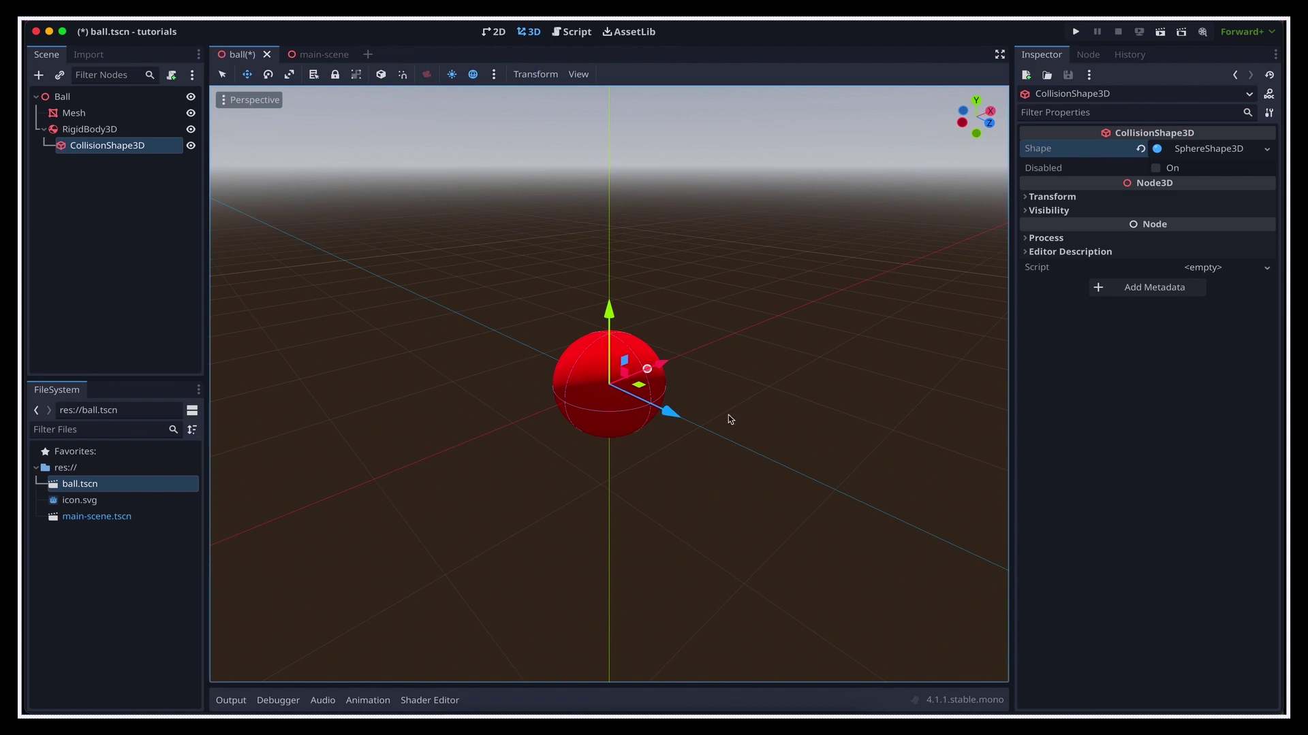
pyautogui.hotkey('ctrl', 's')
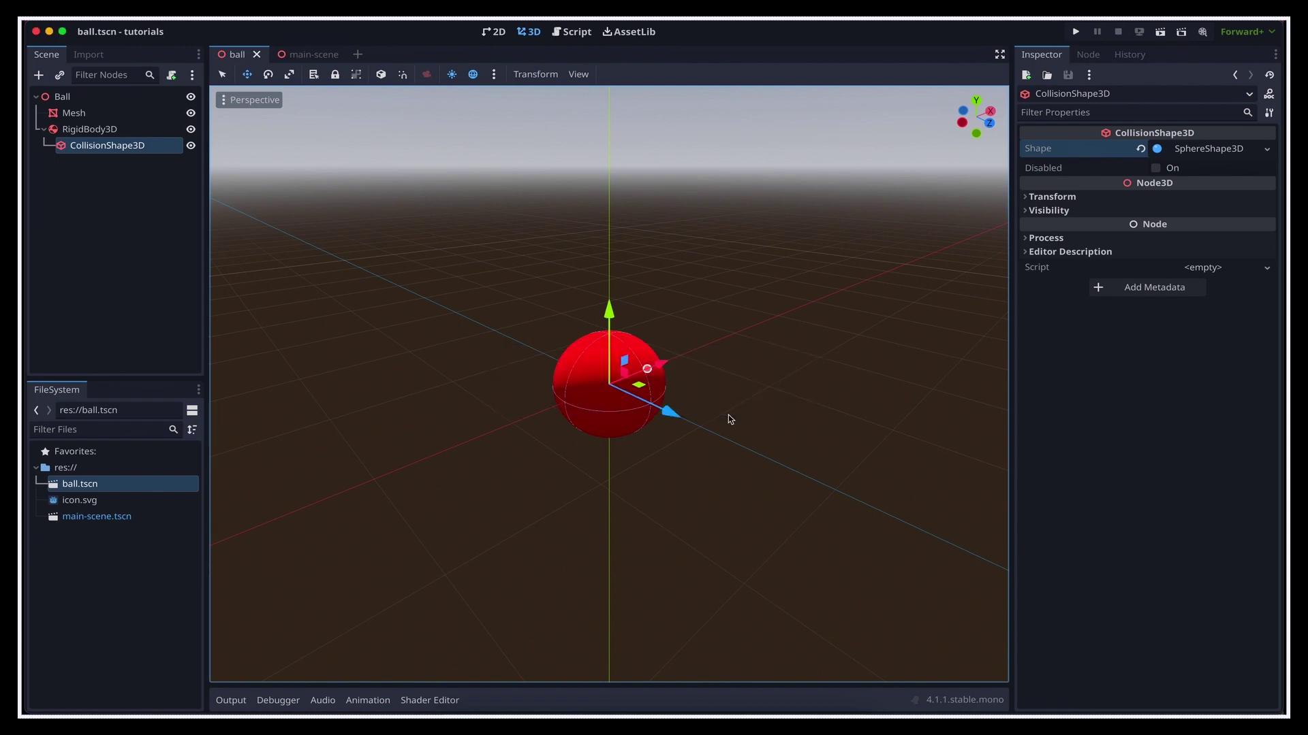
# In main-scene, enable Editable Children on the Ball instance to expose its RigidBody3D and CollisionShape3D.
pyautogui.click(297, 55)
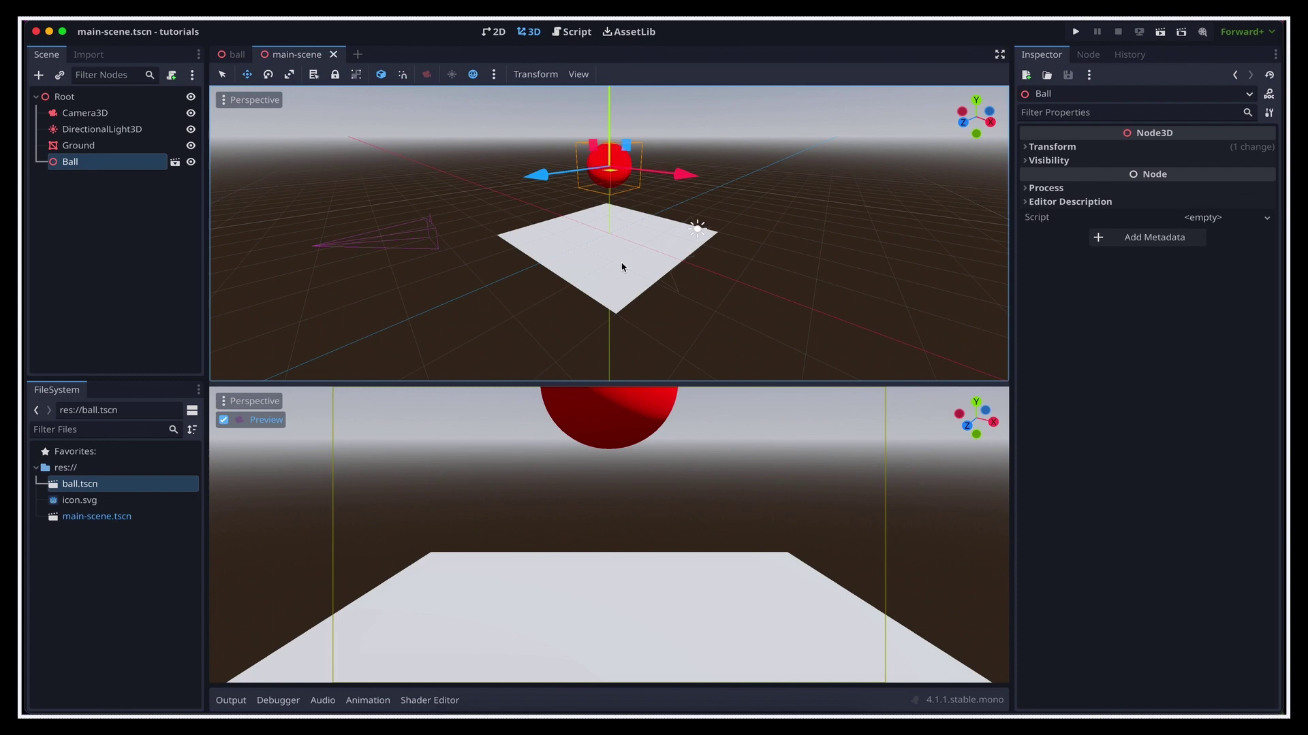
pyautogui.rightClick(98, 168)
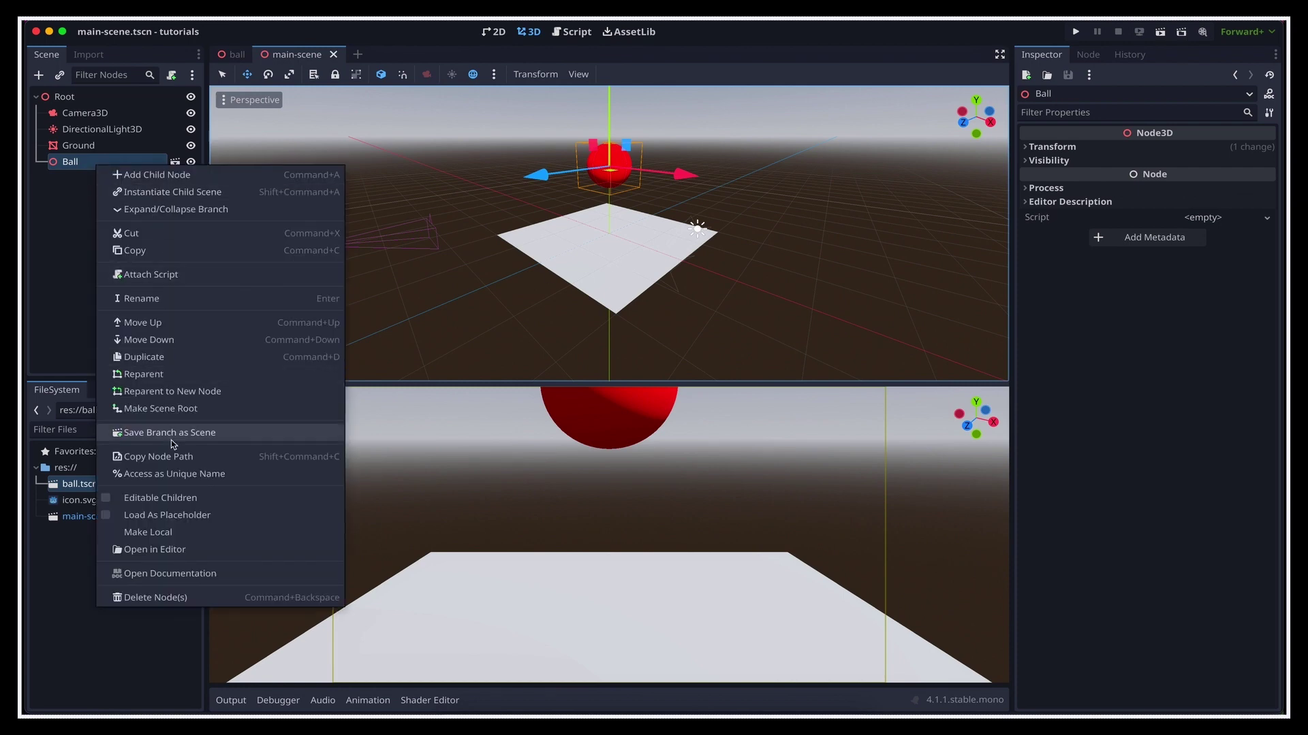
pyautogui.click(160, 498)
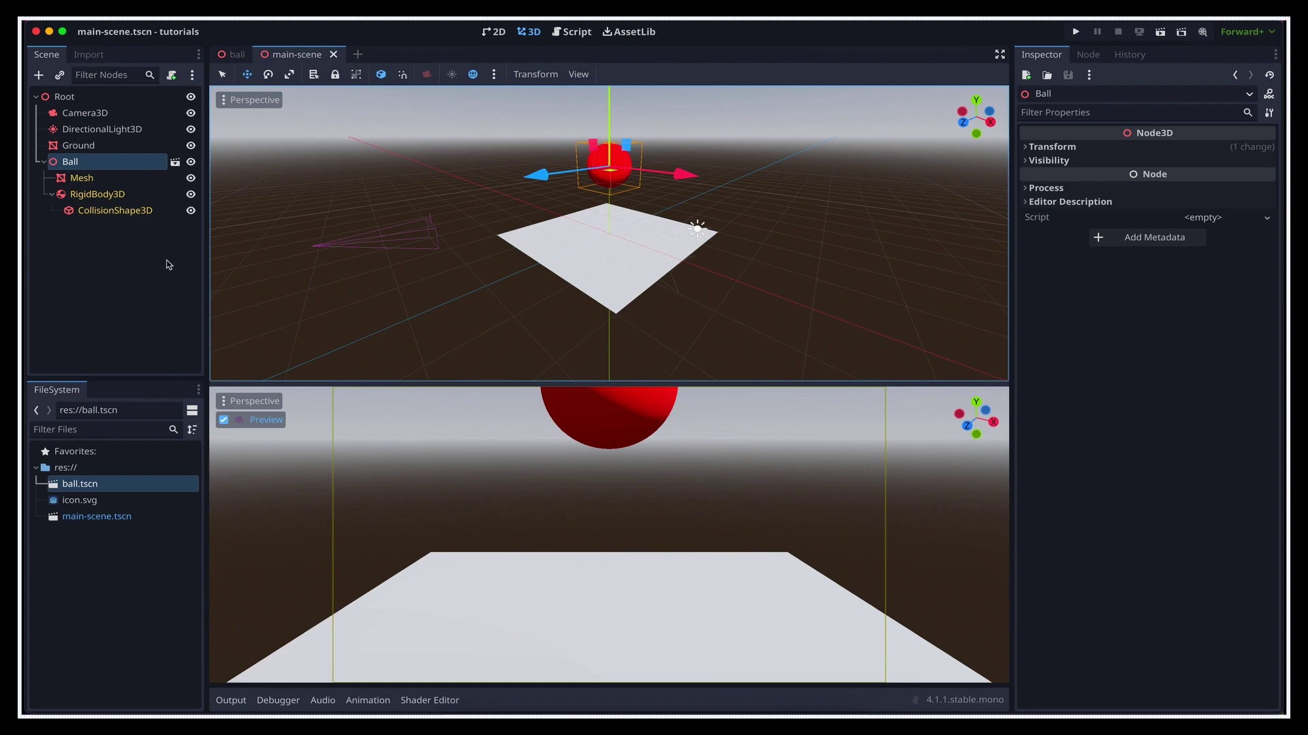
pyautogui.click(108, 198)
pyautogui.keyDown('ctrl'); pyautogui.click(116, 210); pyautogui.keyUp('ctrl')
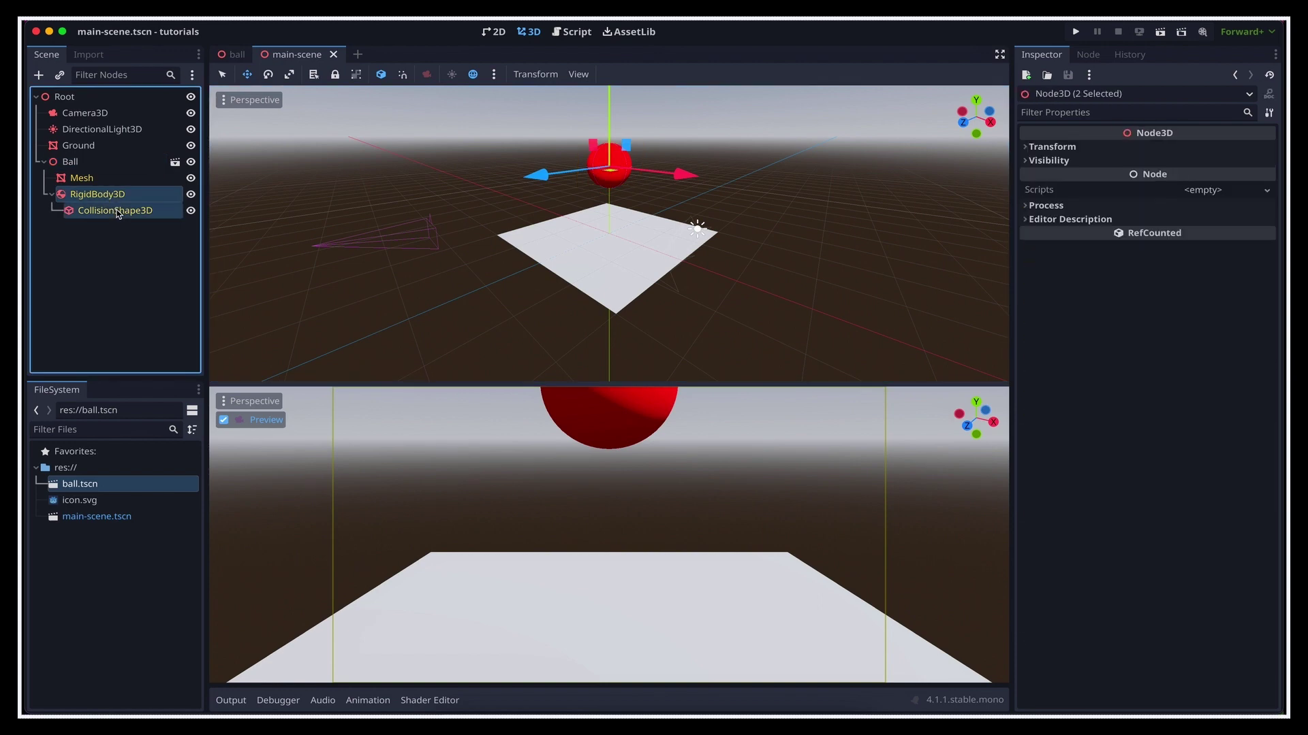
pyautogui.click(140, 244)
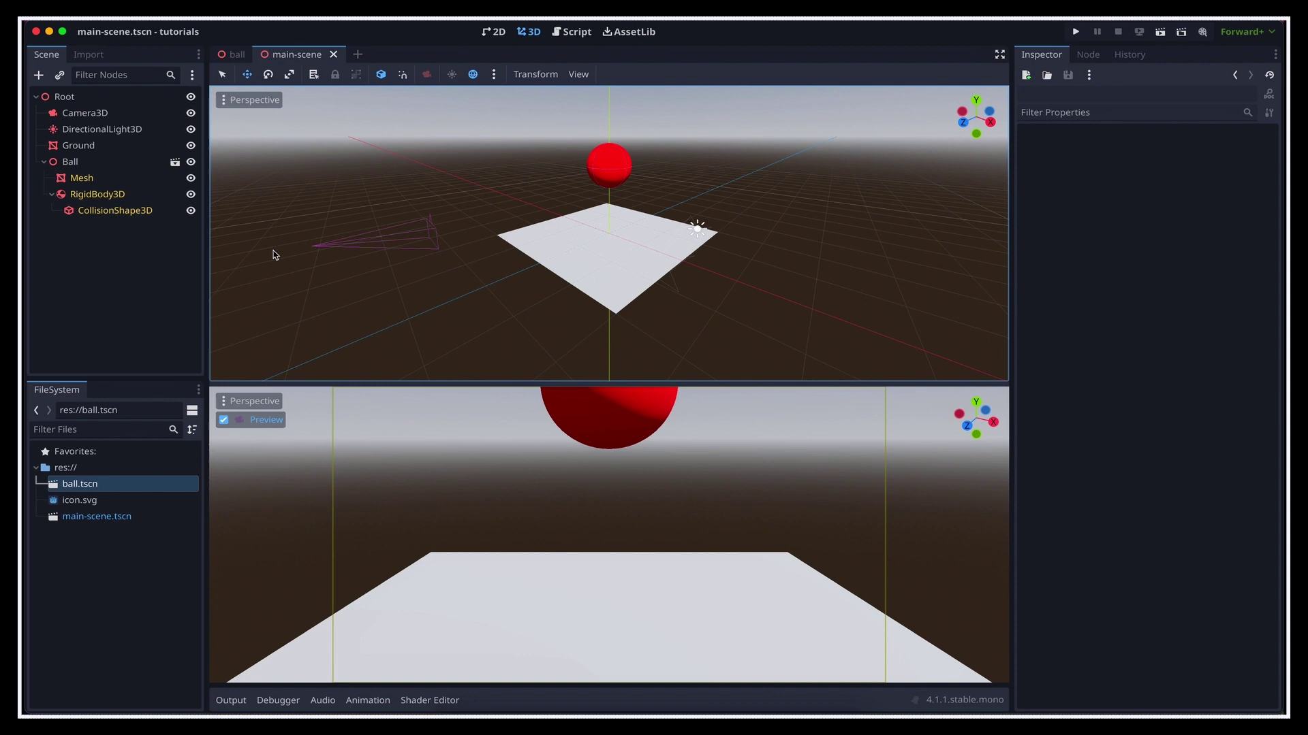
# Test-run the project, close the game window, and return to the ball scene.
pyautogui.press('super+b')
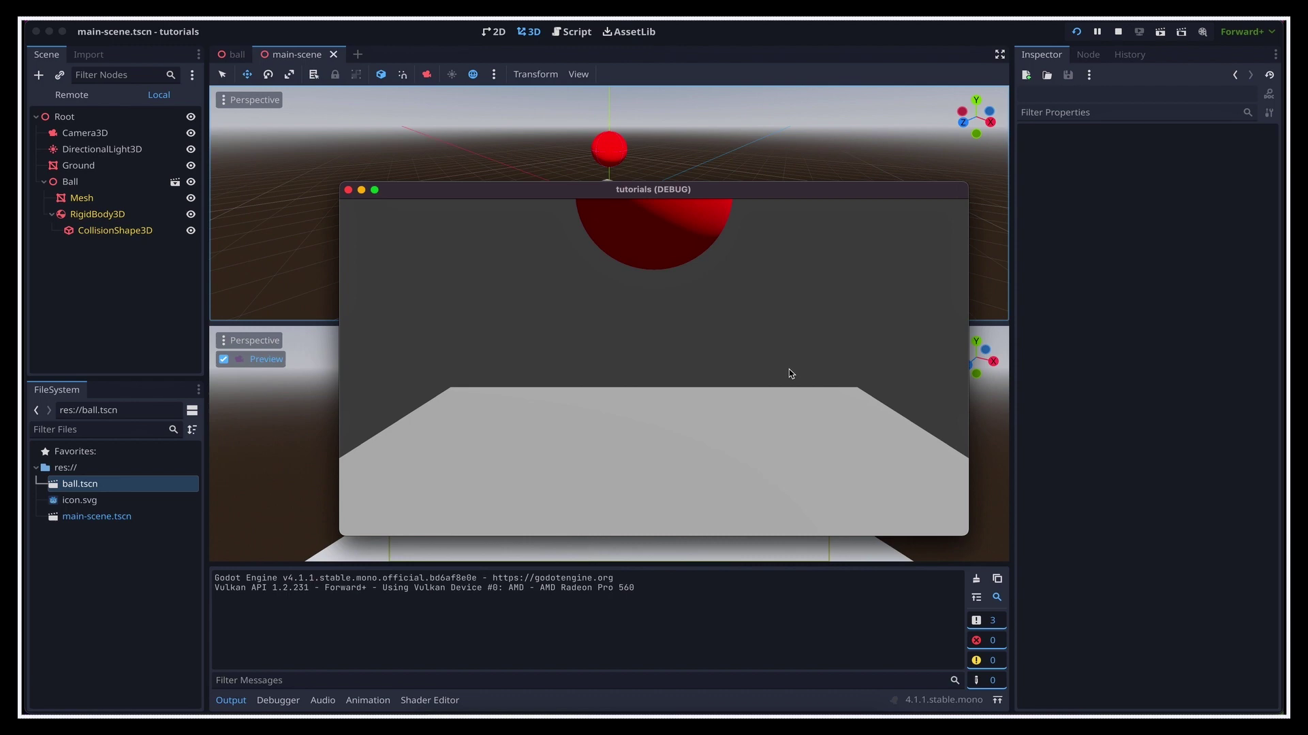
pyautogui.click(348, 190)
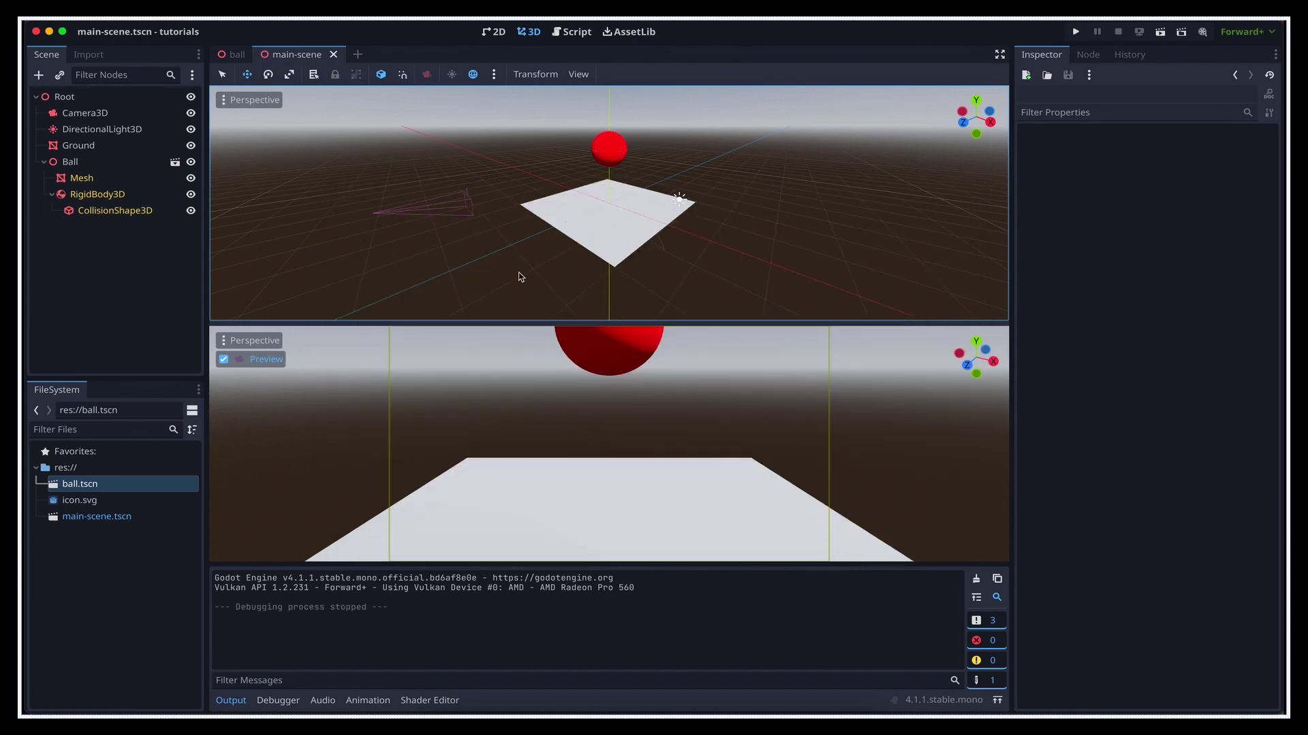
pyautogui.click(233, 55)
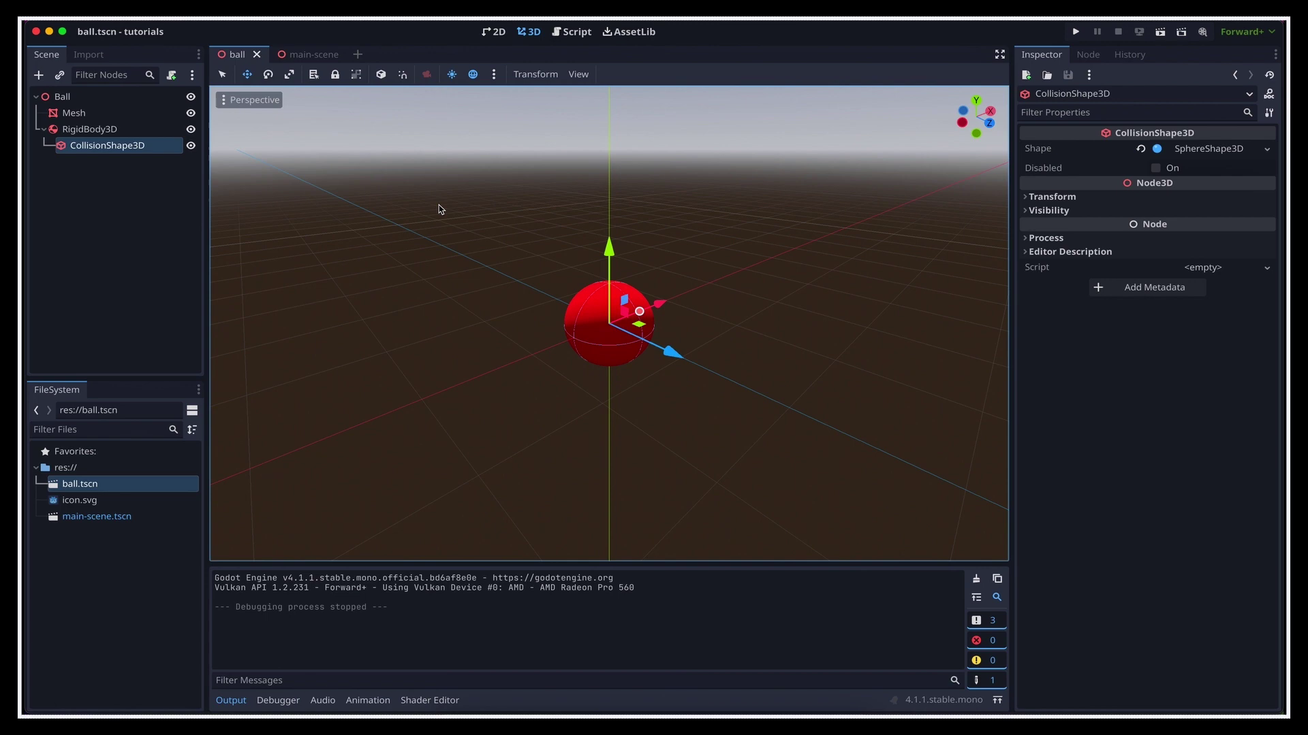
# Reparent the ball's Mesh node under RigidBody3D, beside CollisionShape3D.
pyautogui.click(124, 131)
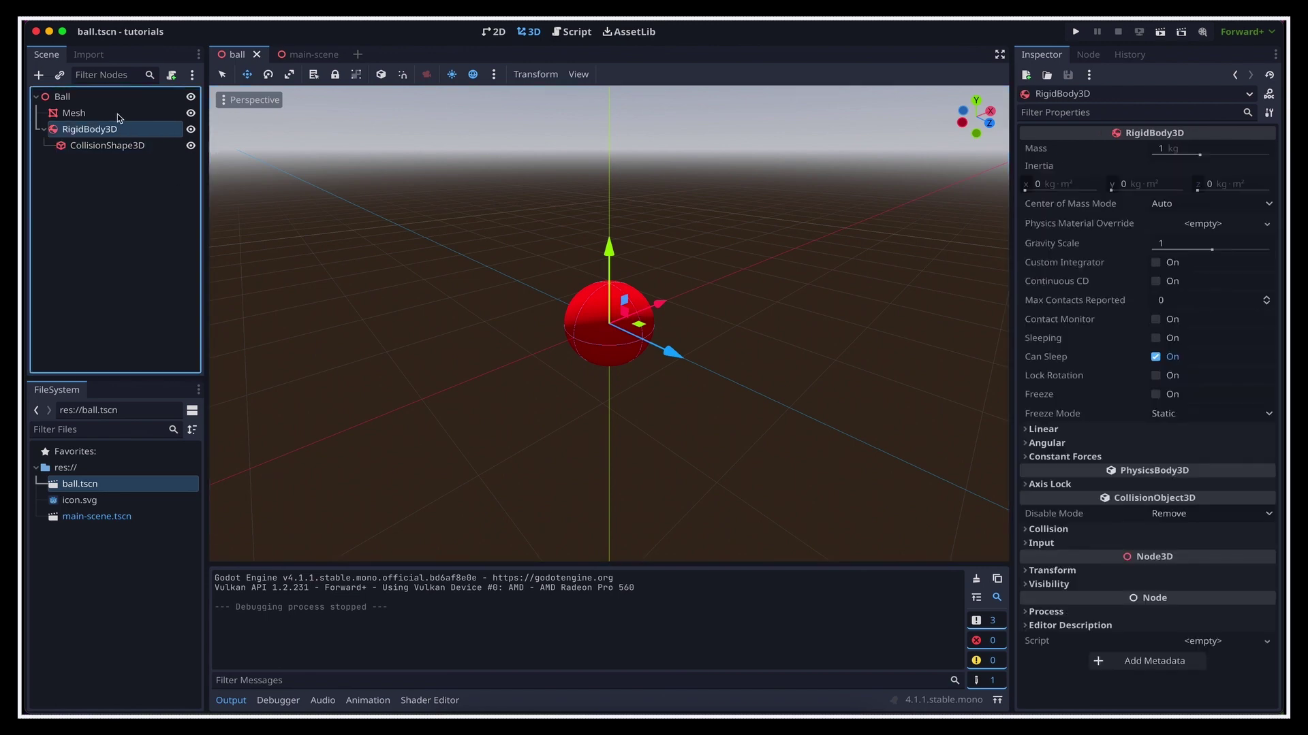
pyautogui.click(118, 118)
pyautogui.keyDown('shift'); pyautogui.click(131, 130); pyautogui.keyUp('shift')
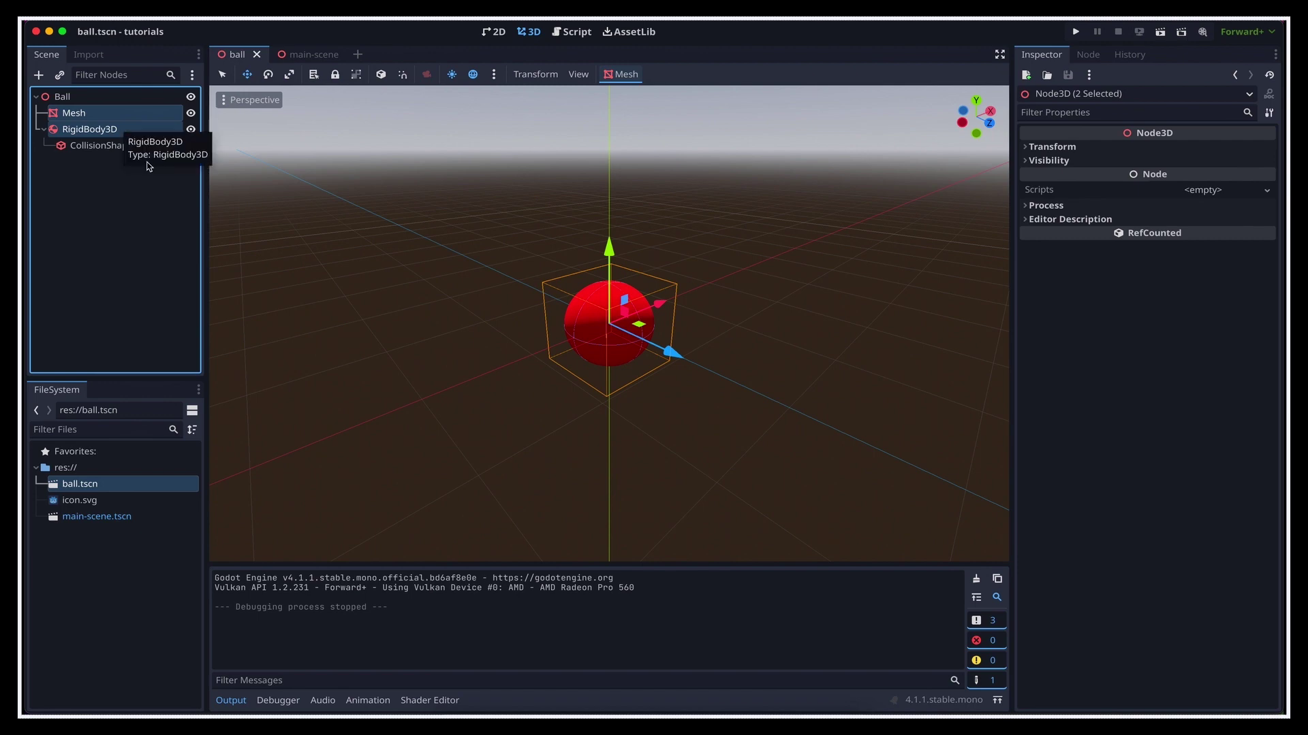
pyautogui.click(153, 211)
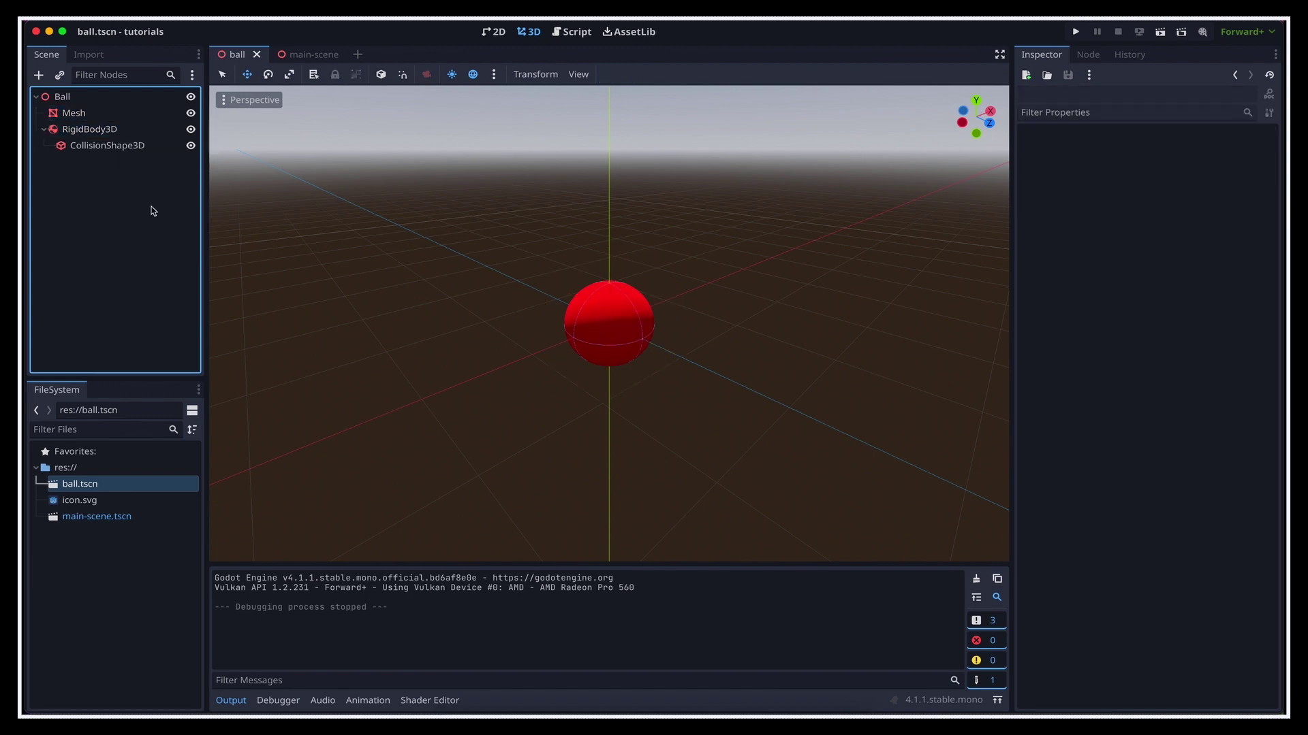
pyautogui.click(83, 129)
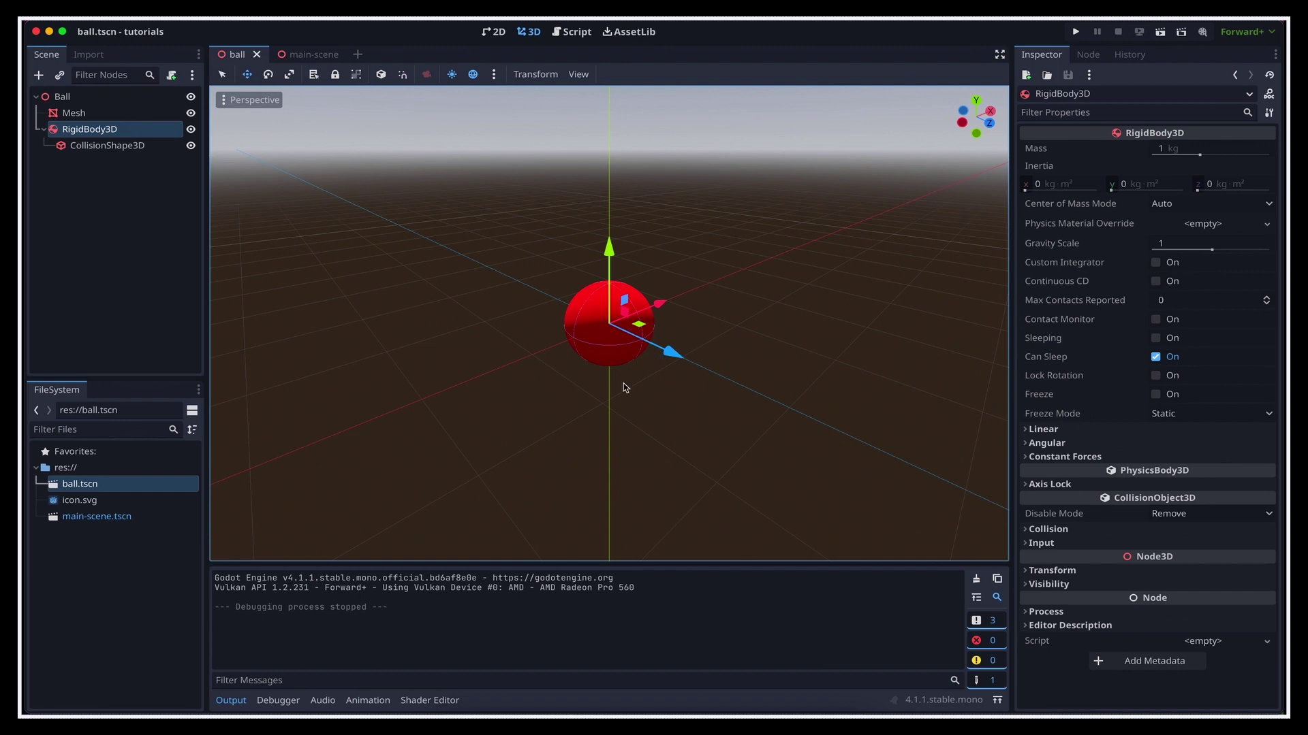
pyautogui.click(95, 113)
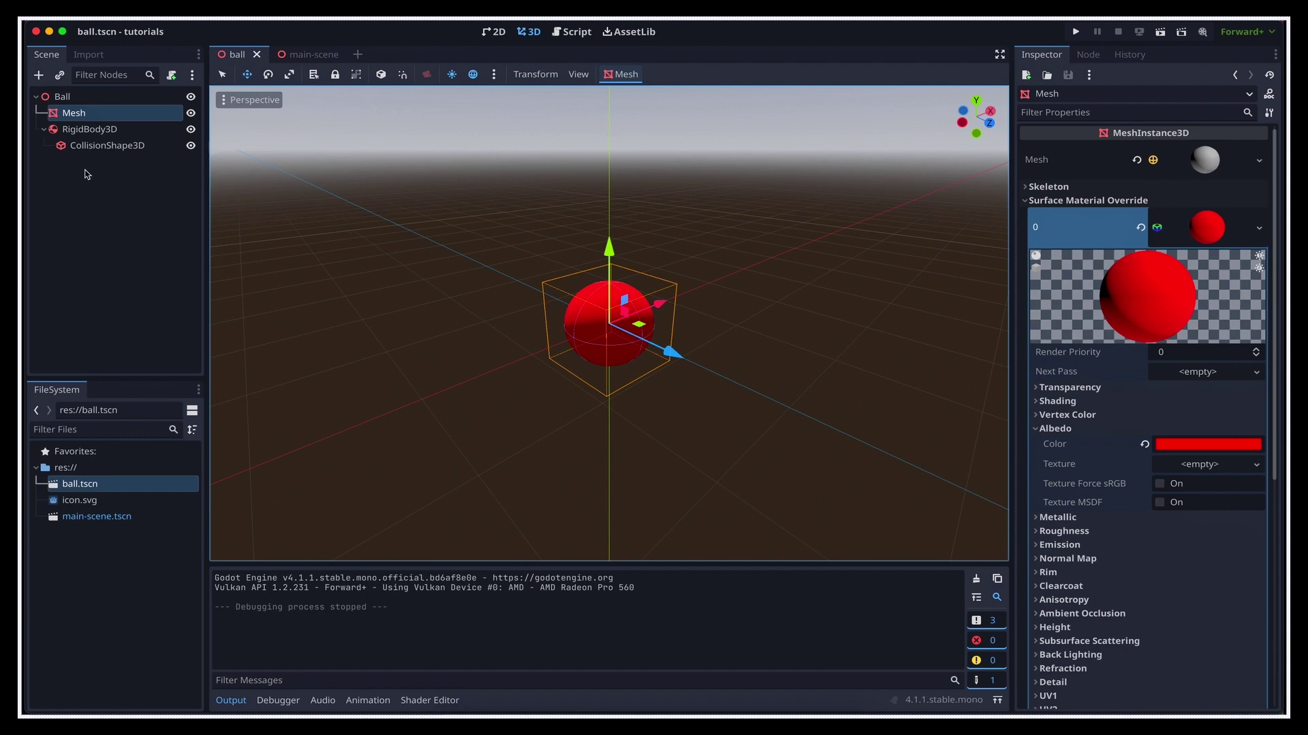
pyautogui.moveTo(73, 113); pyautogui.dragTo(99, 130)
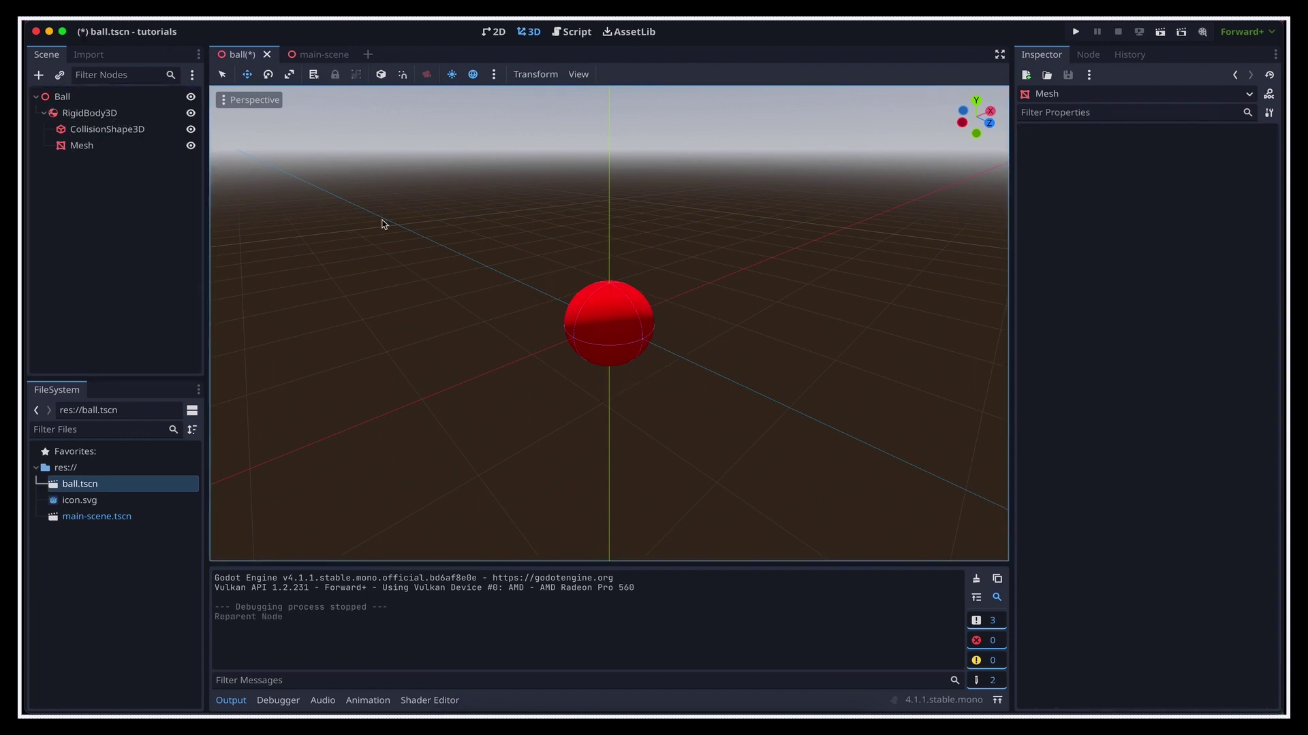
# Save and run the project, then select the Ground node in main-scene.
pyautogui.click(1076, 32)
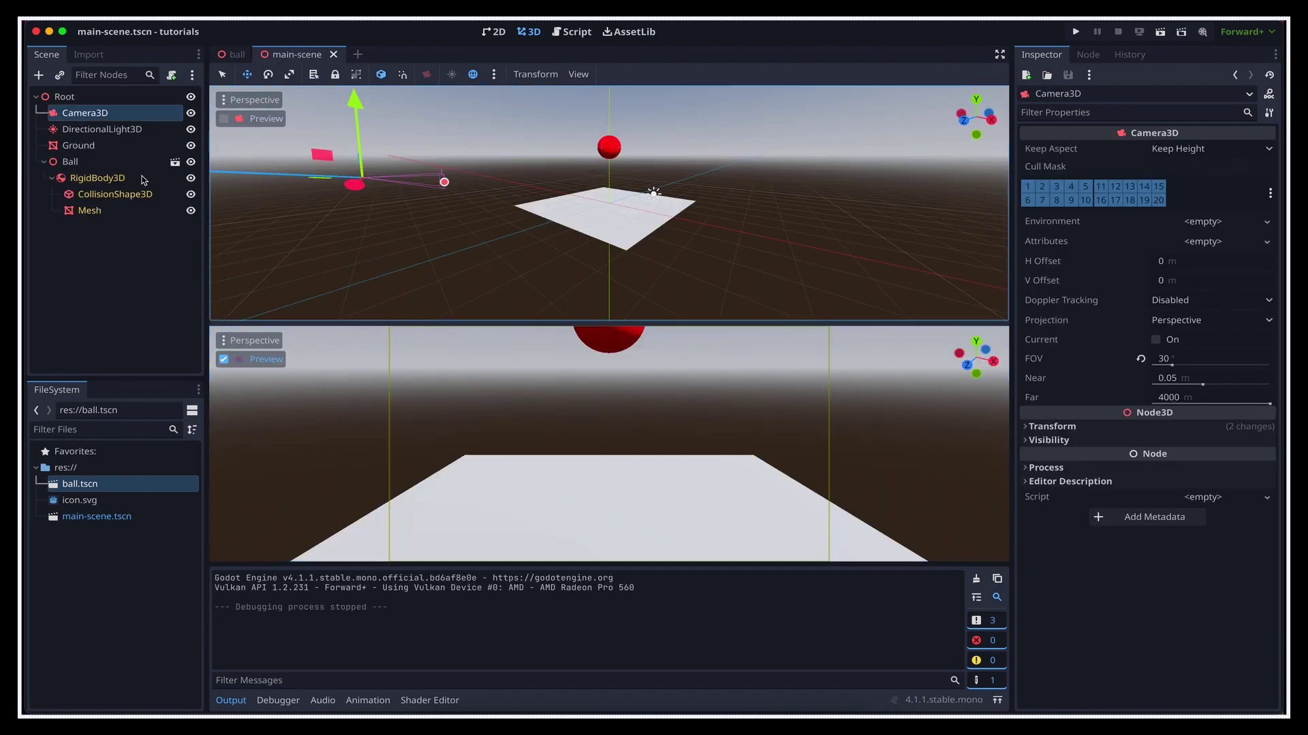
pyautogui.click(125, 147)
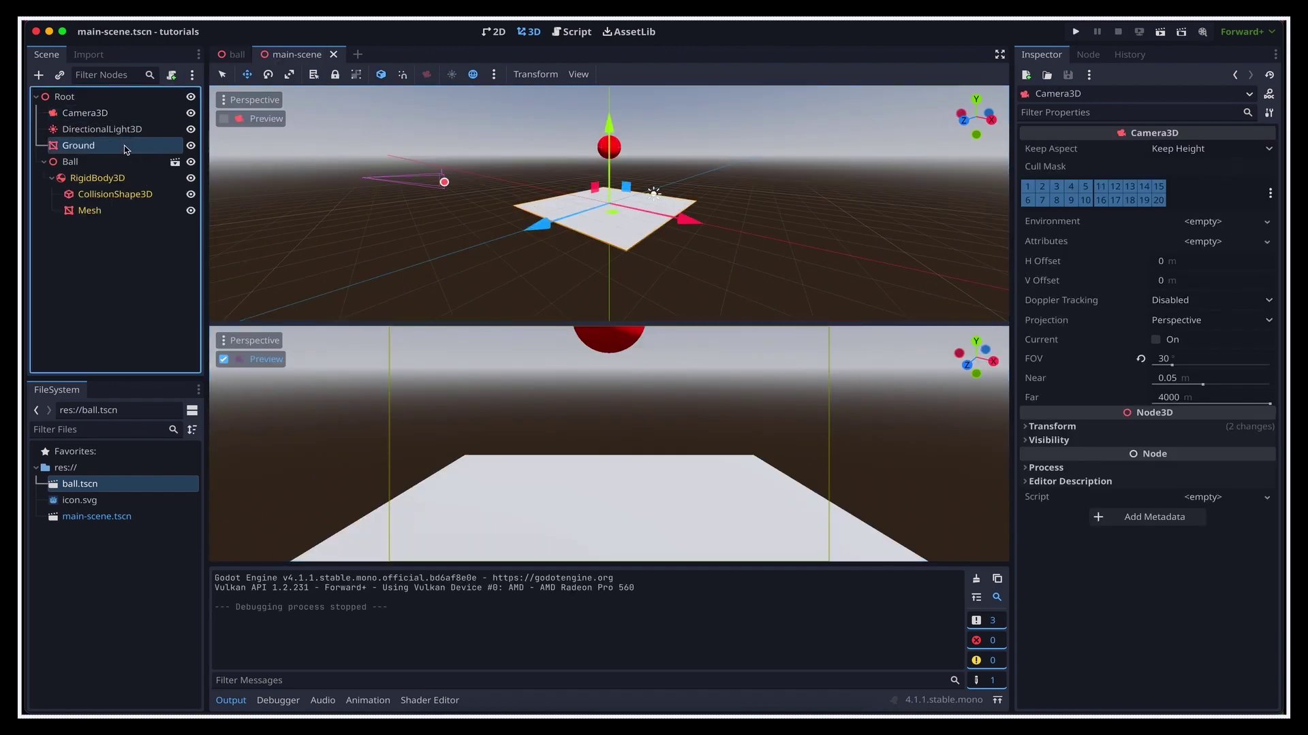
# Add a StaticBody3D under Root named Ground, moving the ground mesh inside it as 'Mesh'.
pyautogui.rightClick(82, 99)
pyautogui.click(116, 109)
pyautogui.write('stat')
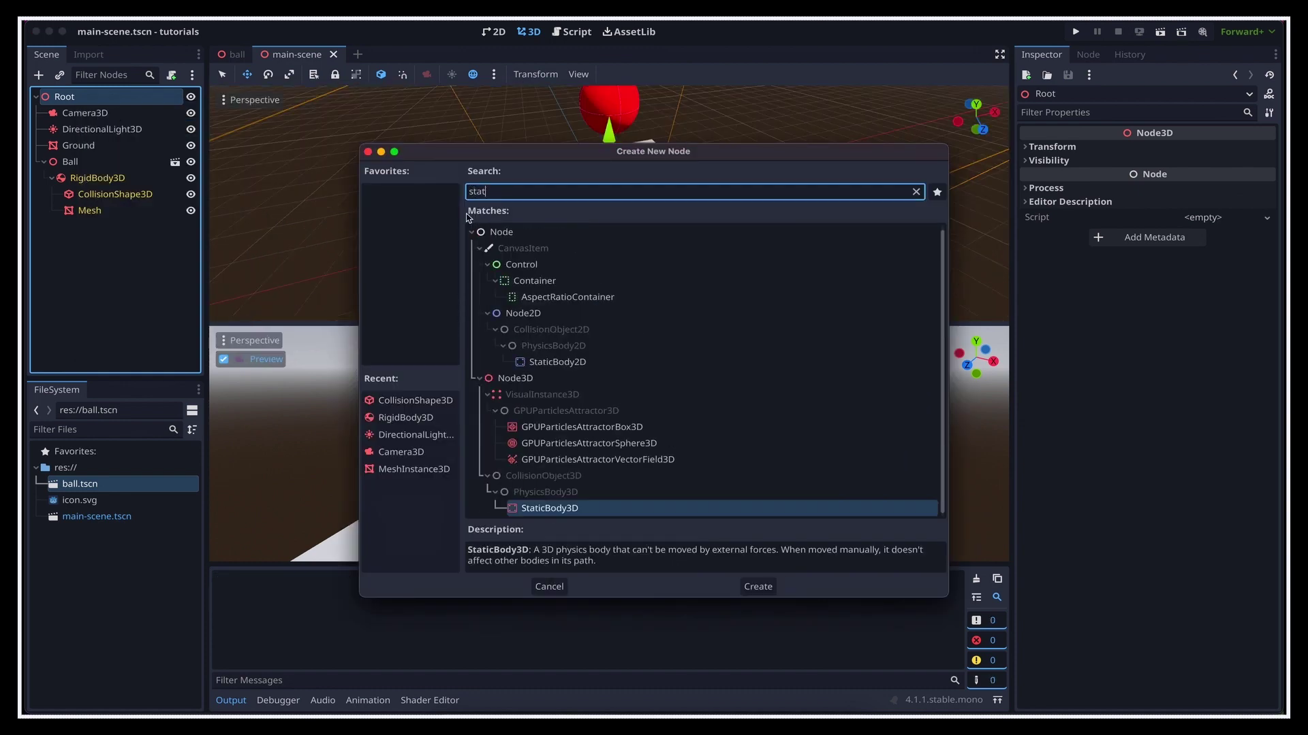
pyautogui.press('Return')
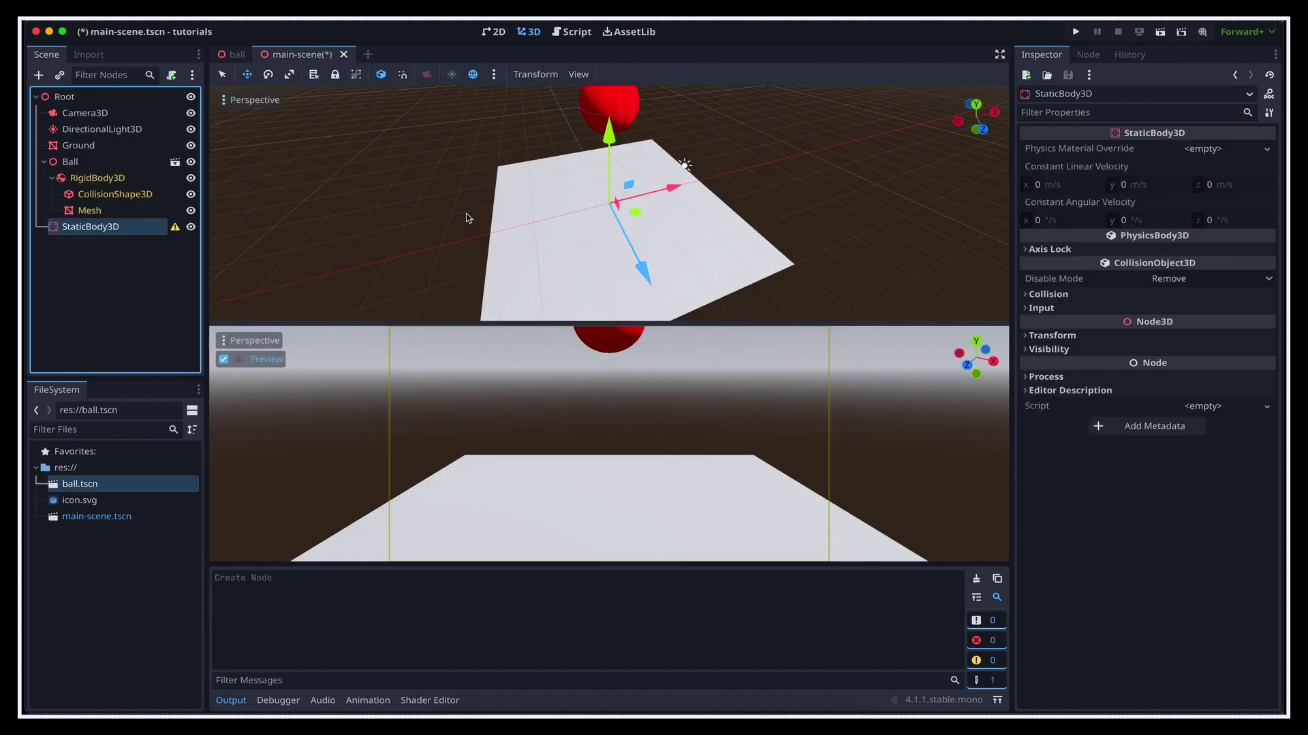
pyautogui.moveTo(82, 146); pyautogui.dragTo(97, 230)
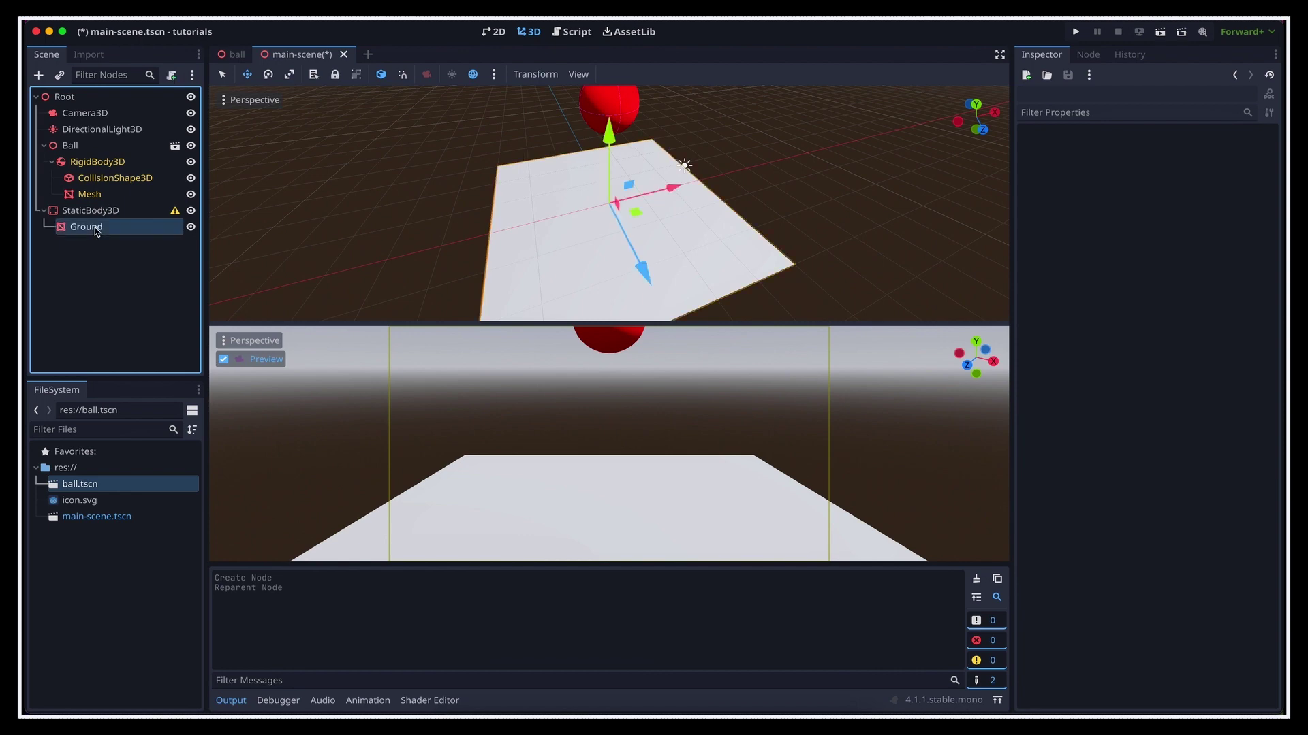
pyautogui.doubleClick(96, 227)
pyautogui.write('Mesh')
pyautogui.press('Return')
pyautogui.doubleClick(80, 211)
pyautogui.write('Groun')
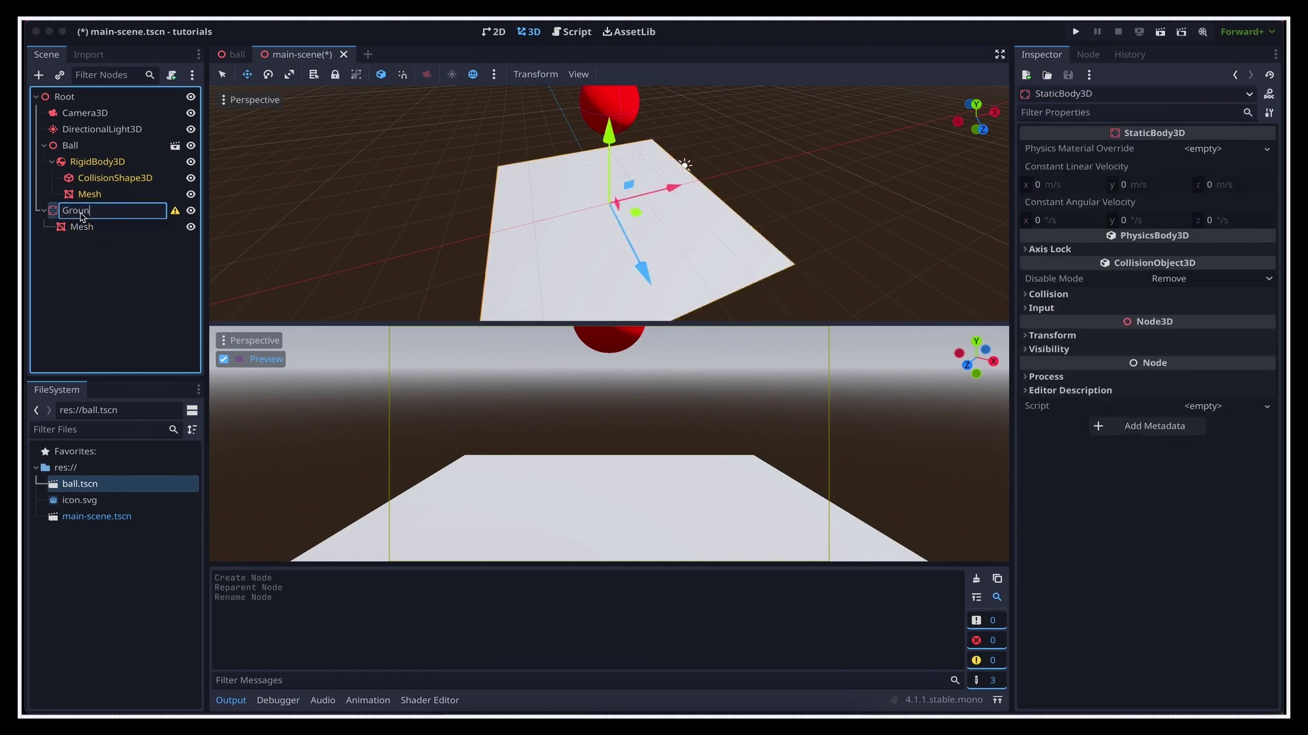
pyautogui.write('d')
pyautogui.press('Return')
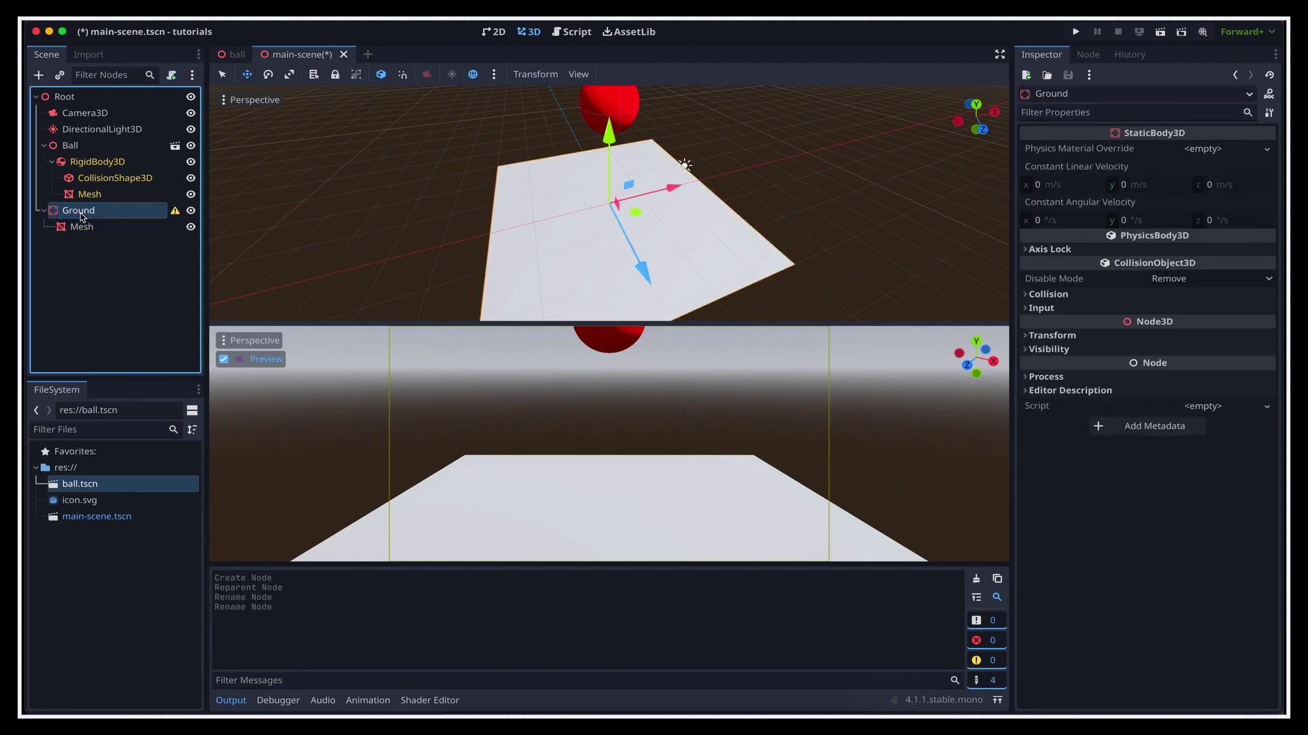
# Give Ground a CollisionShape3D with a BoxShape3D sized 6 × 0.05 × 6.
pyautogui.rightClick(81, 217)
pyautogui.click(119, 223)
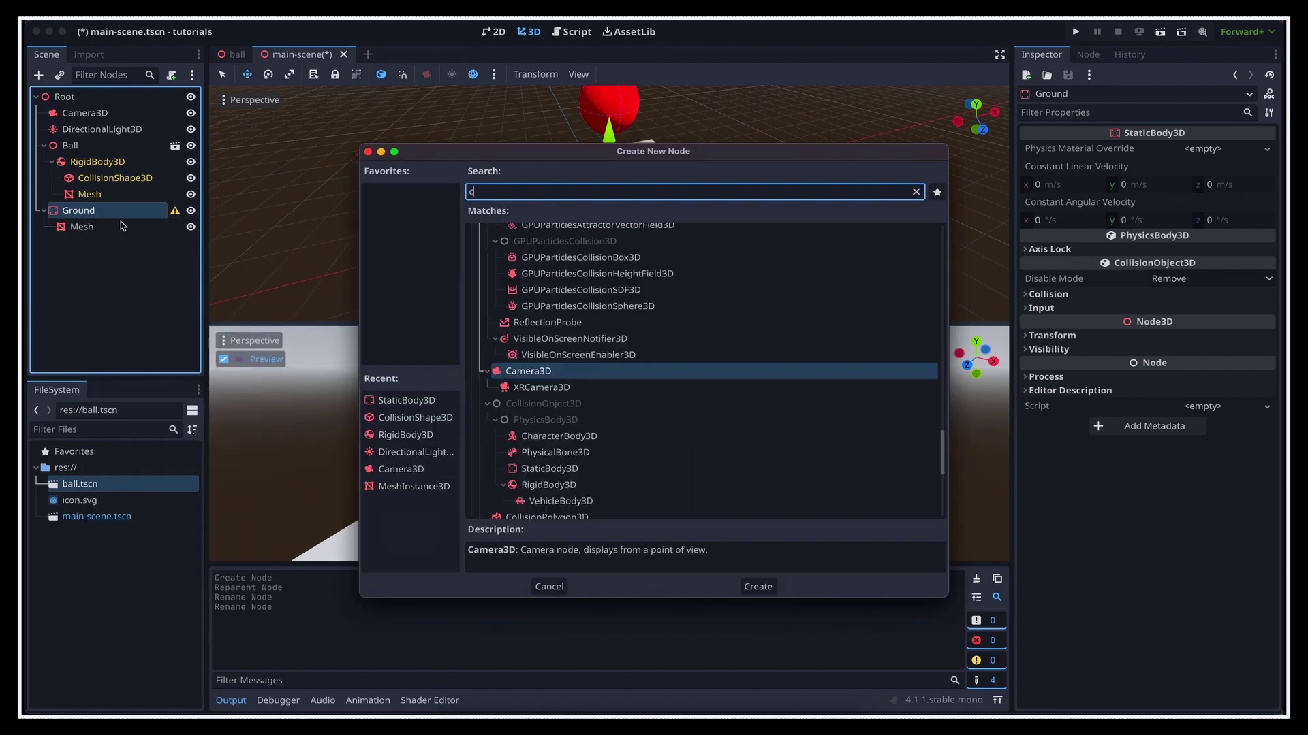
pyautogui.write('collis')
pyautogui.press('Return')
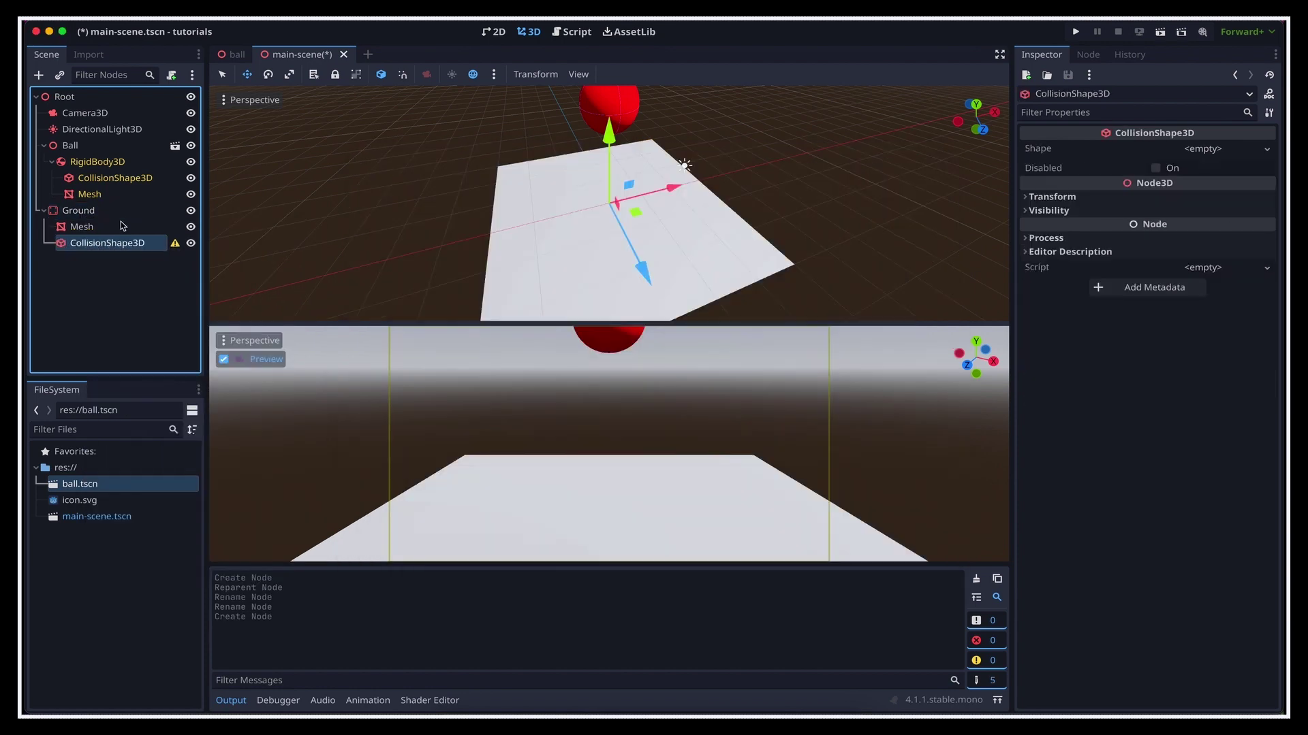
pyautogui.click(1203, 149)
pyautogui.click(1203, 166)
pyautogui.click(1209, 148)
pyautogui.click(1036, 185)
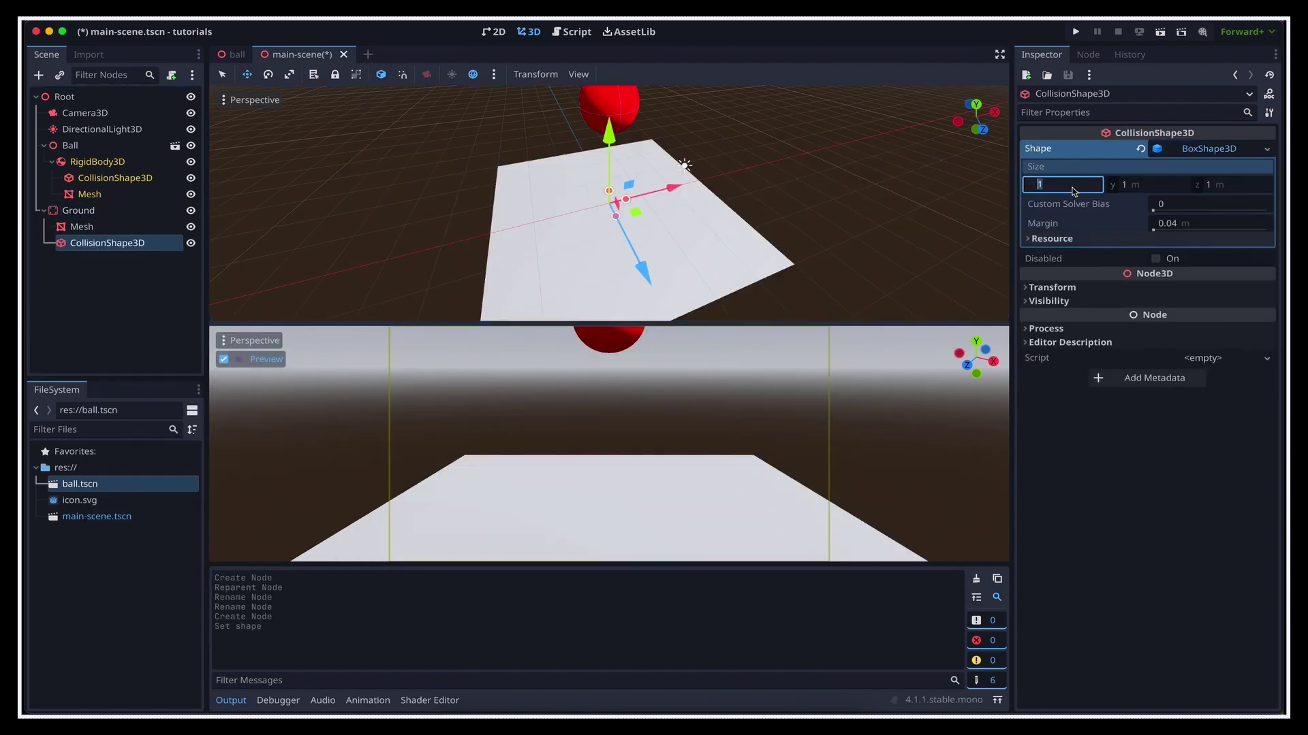
pyautogui.write('6')
pyautogui.press('Tab')
pyautogui.write('0.05')
pyautogui.press('Tab')
pyautogui.write('6')
pyautogui.moveTo(786, 225); pyautogui.dragTo(790, 226, button='middle')
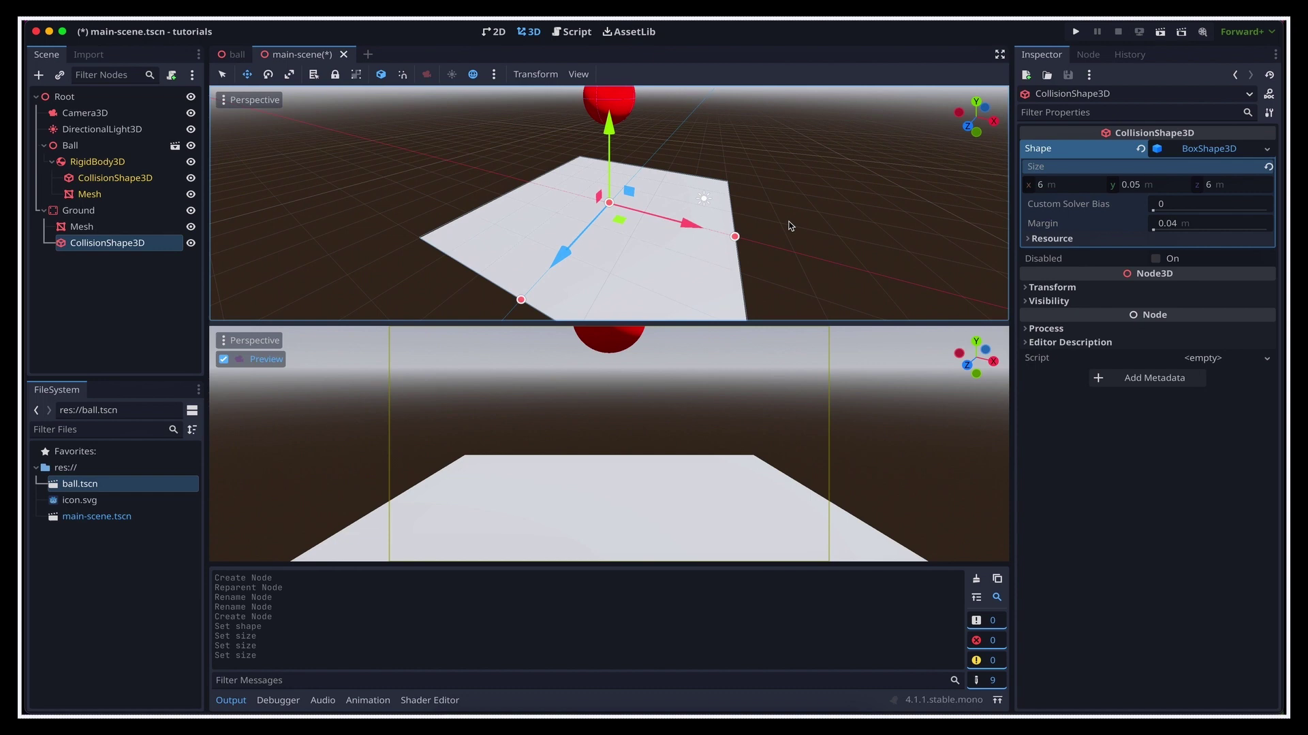
# Save and run the project, then close the game once the ball rests on the ground.
pyautogui.press('super+b')
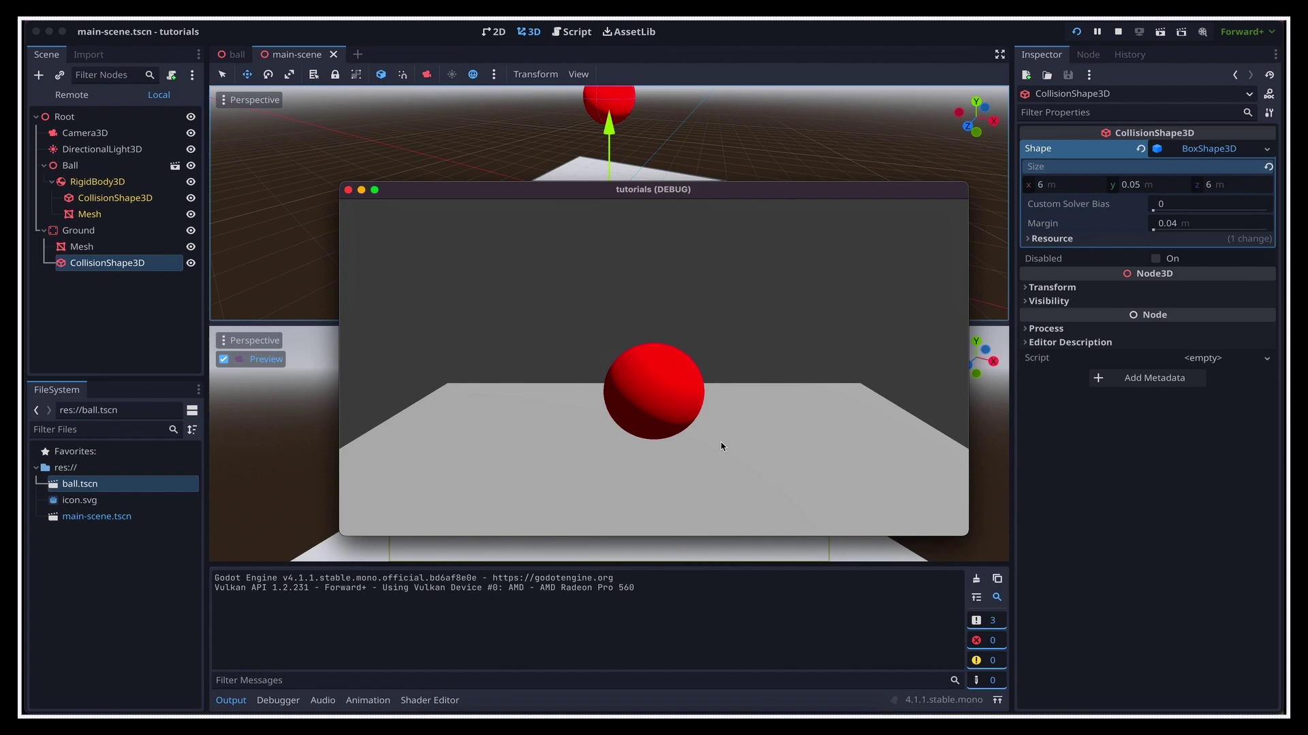
pyautogui.click(348, 190)
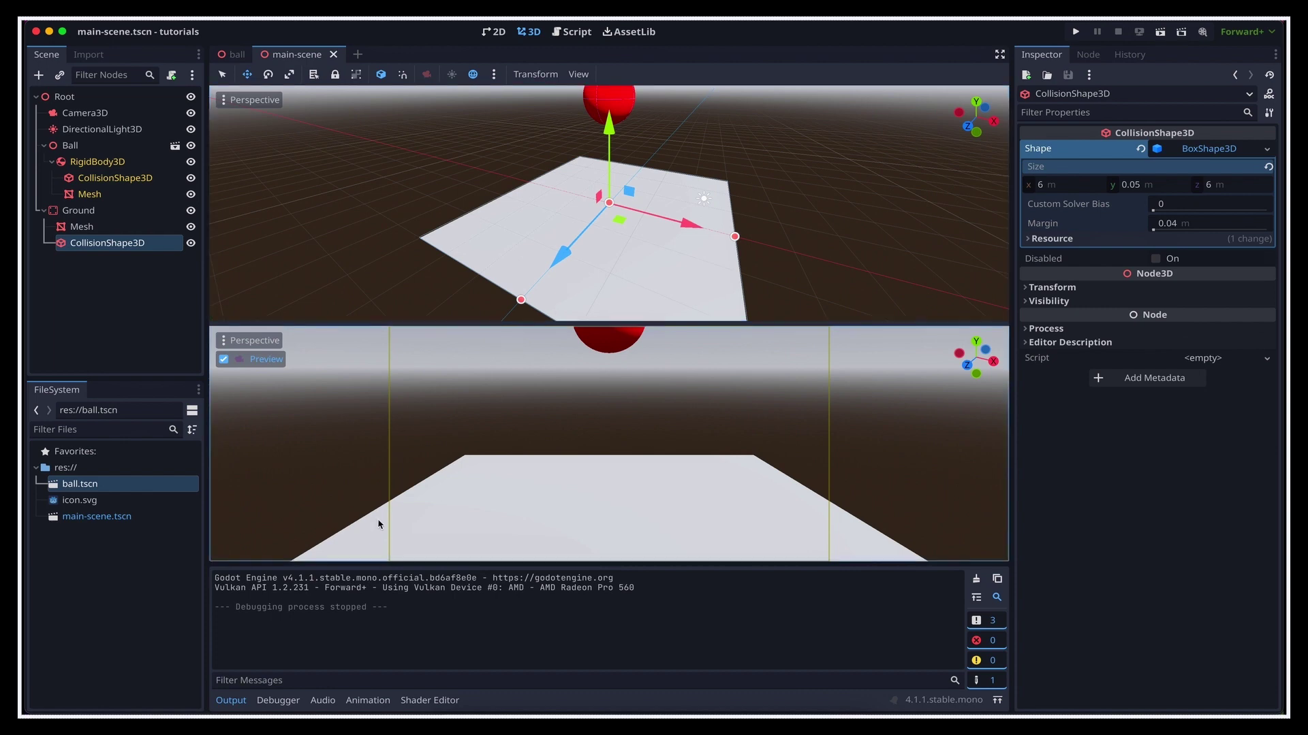
# Create a new PhysicsMaterial resource and save it as bouncy.tres.
pyautogui.rightClick(121, 574)
pyautogui.click(166, 634)
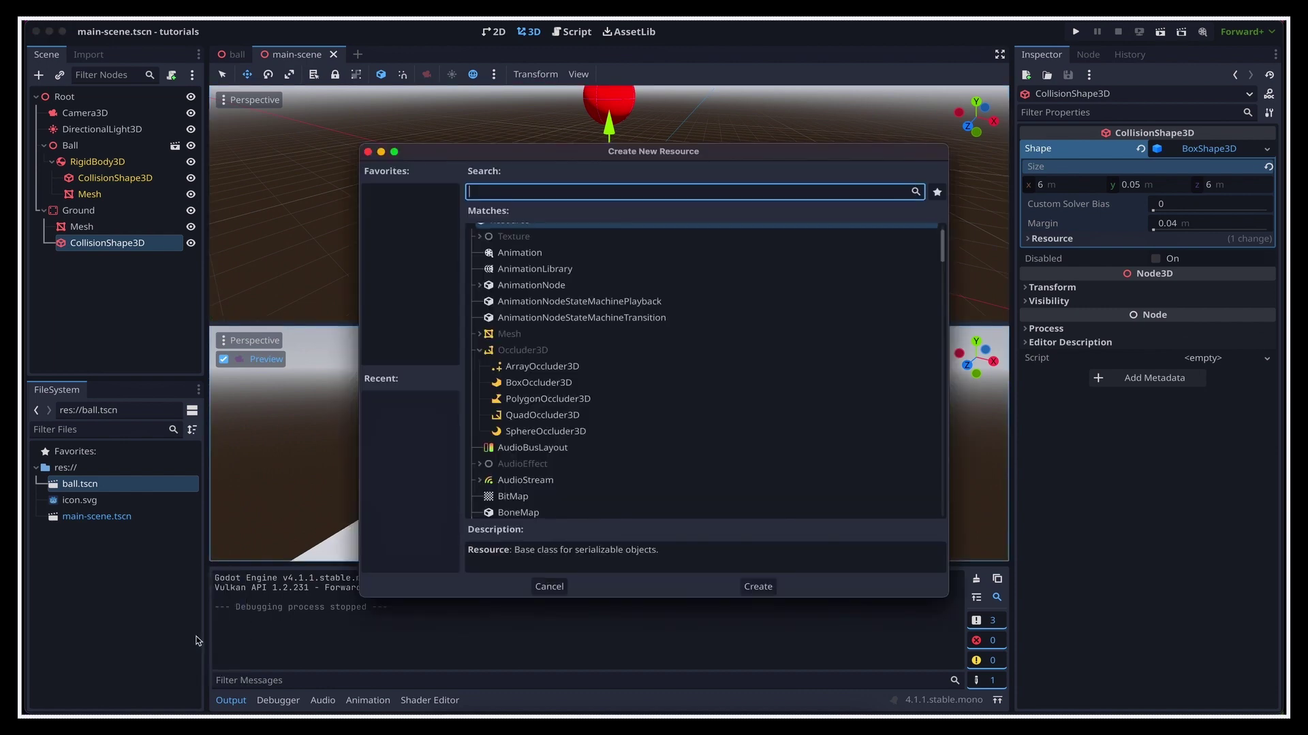
pyautogui.write('physic')
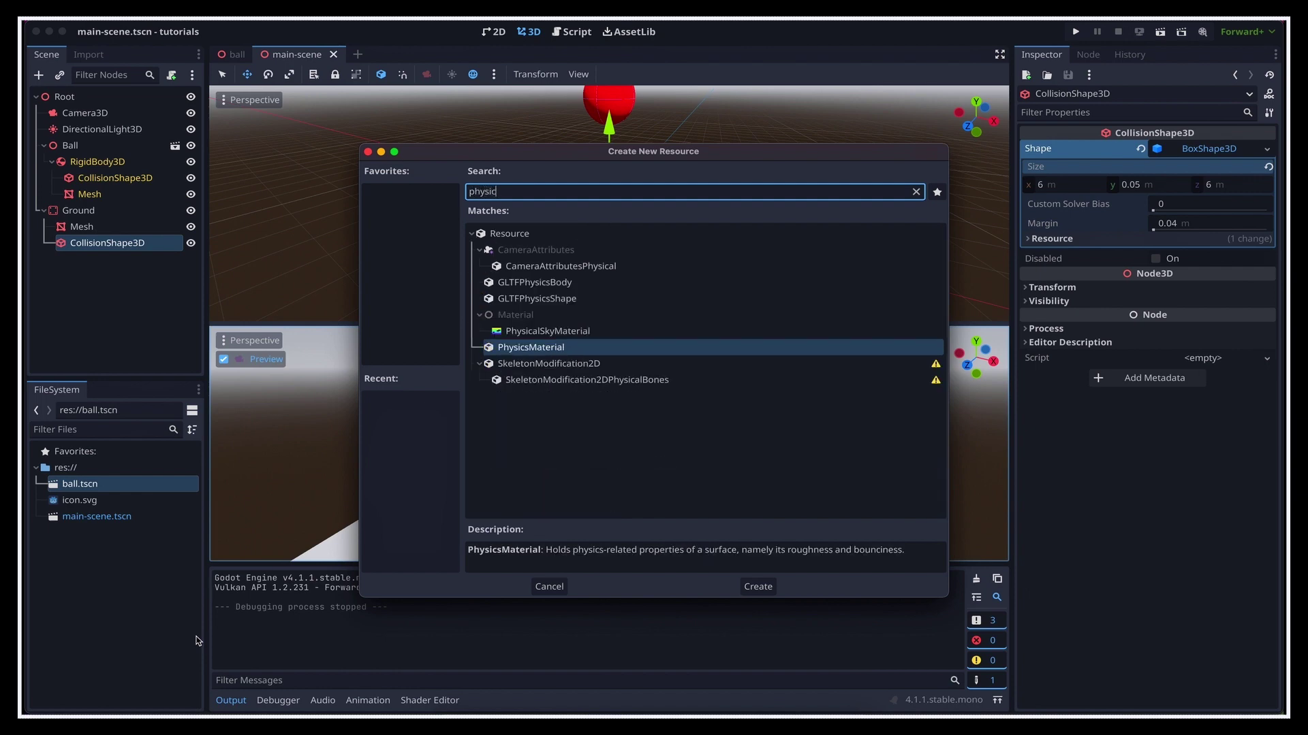
pyautogui.press('Return')
pyautogui.write('bouncy.tres')
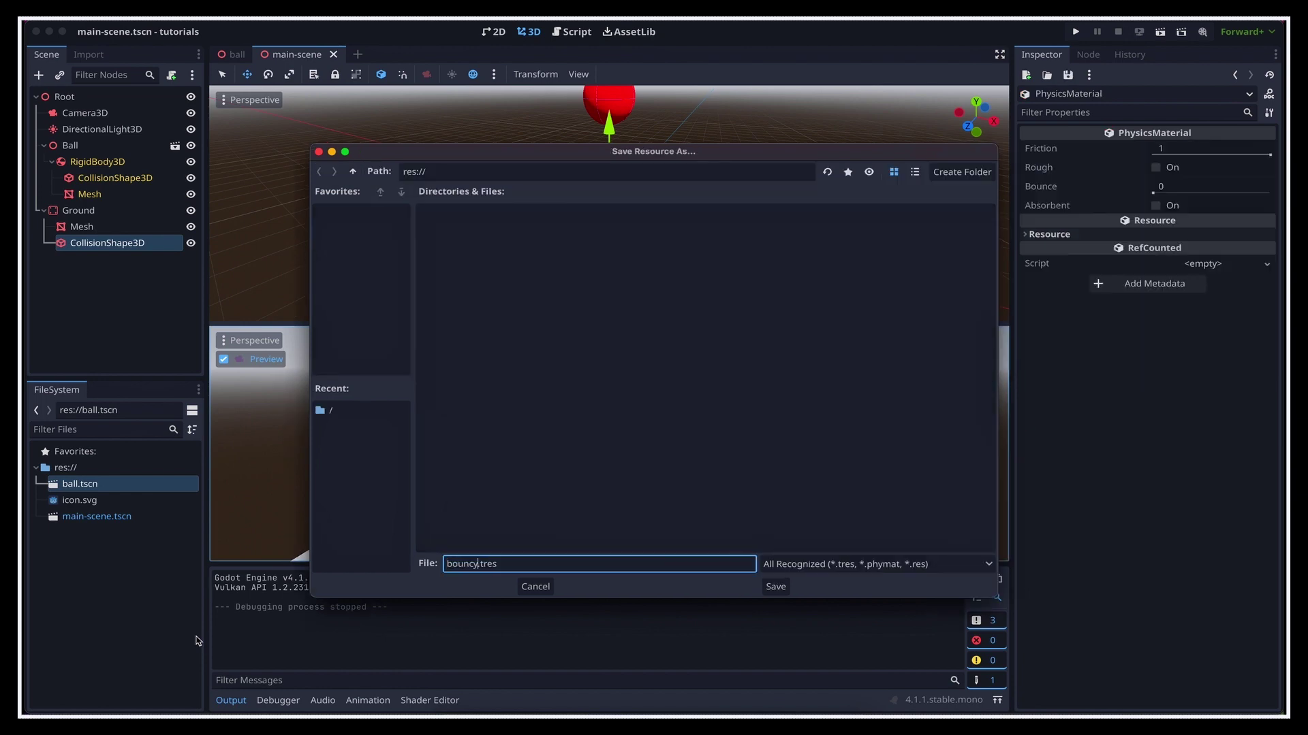
pyautogui.press('Return')
# Set bouncy.tres Bounce to 0.7 and apply it as Ground's Physics Material Override.
pyautogui.click(122, 504)
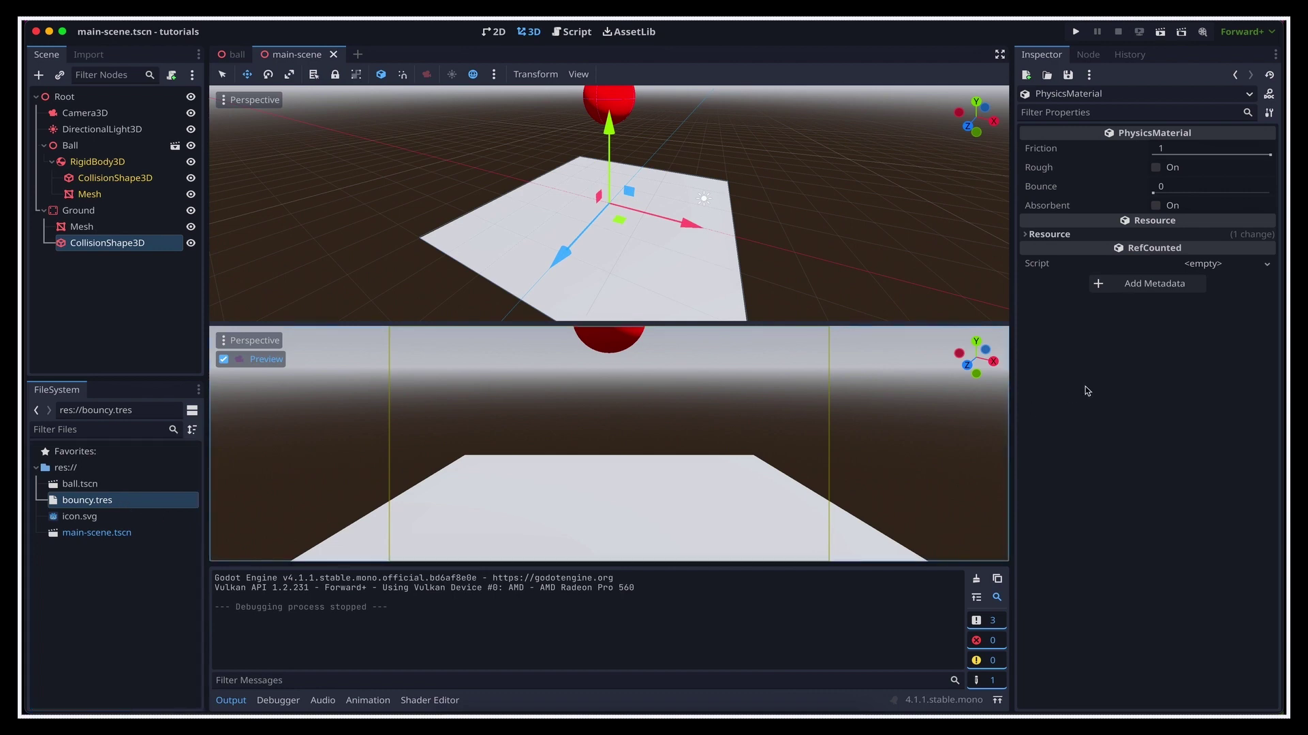
pyautogui.moveTo(1152, 193); pyautogui.dragTo(1236, 195)
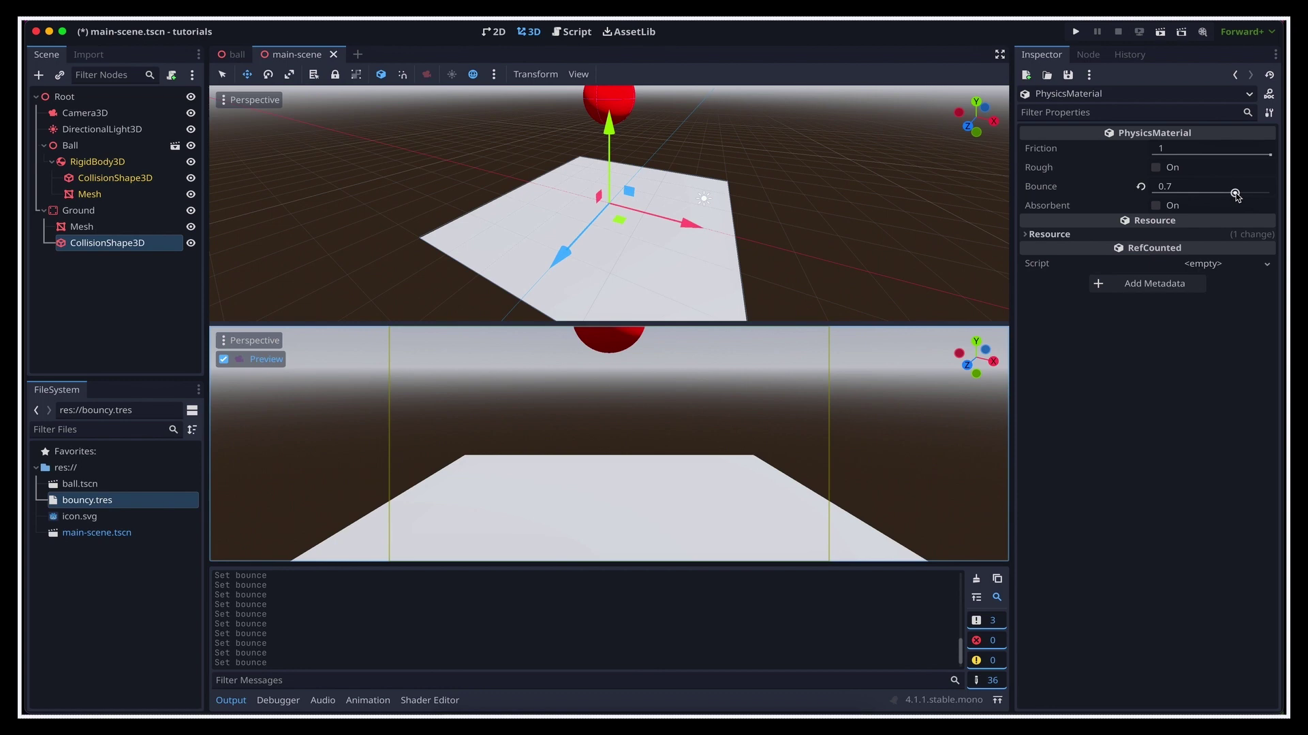
pyautogui.click(144, 216)
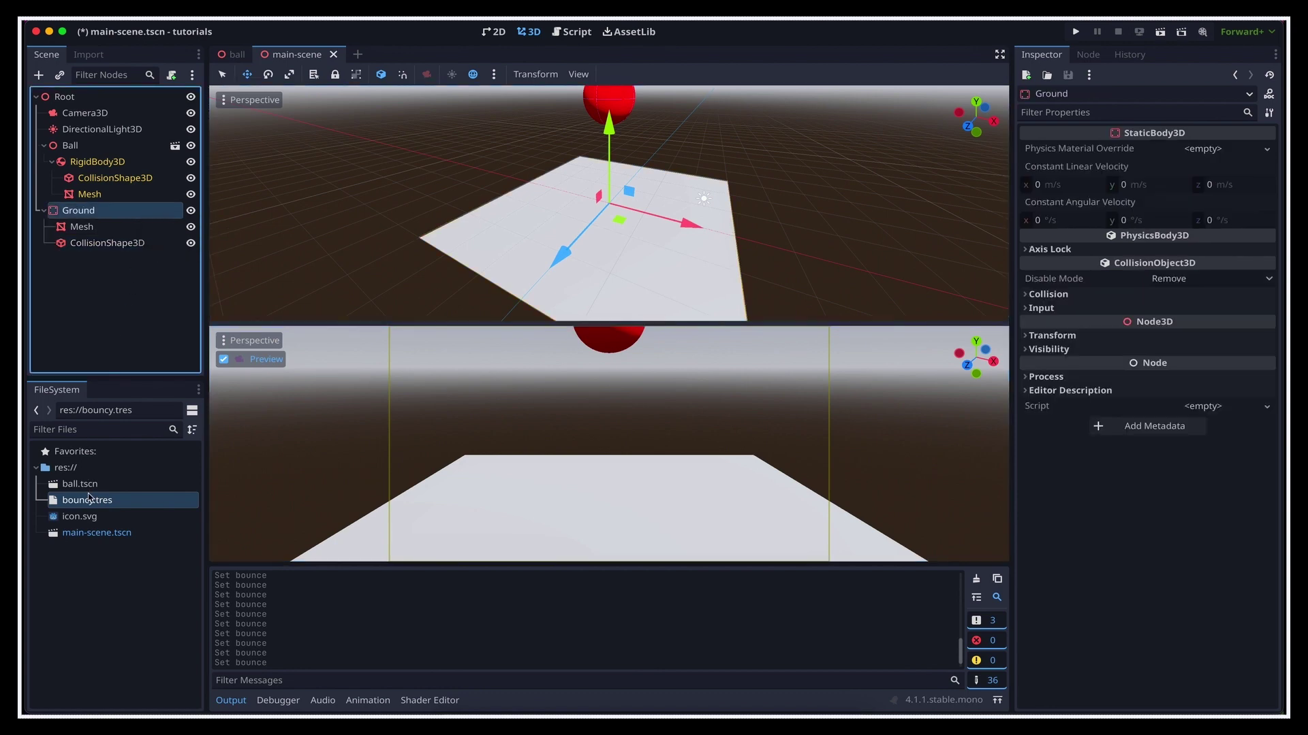
pyautogui.moveTo(90, 505); pyautogui.dragTo(1210, 148)
# Run the project with F5 to watch the red ball fall and bounce.
pyautogui.press('F5')
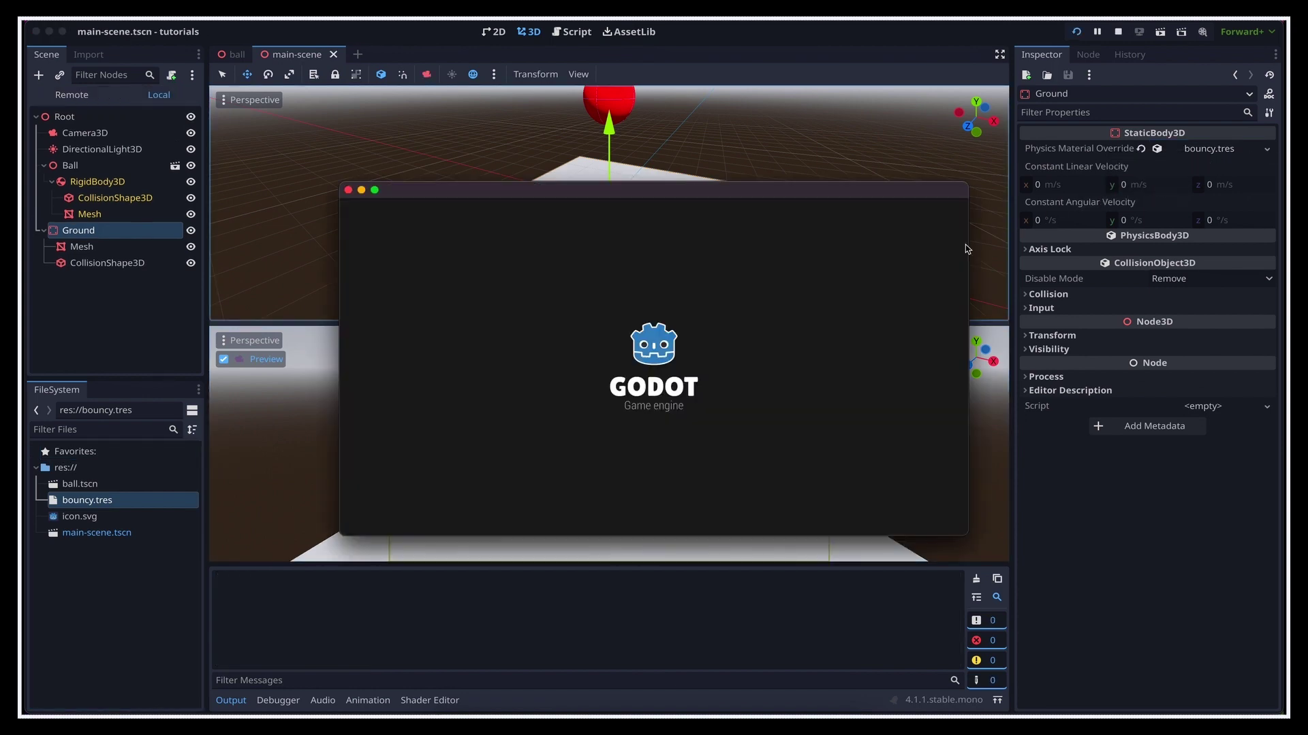